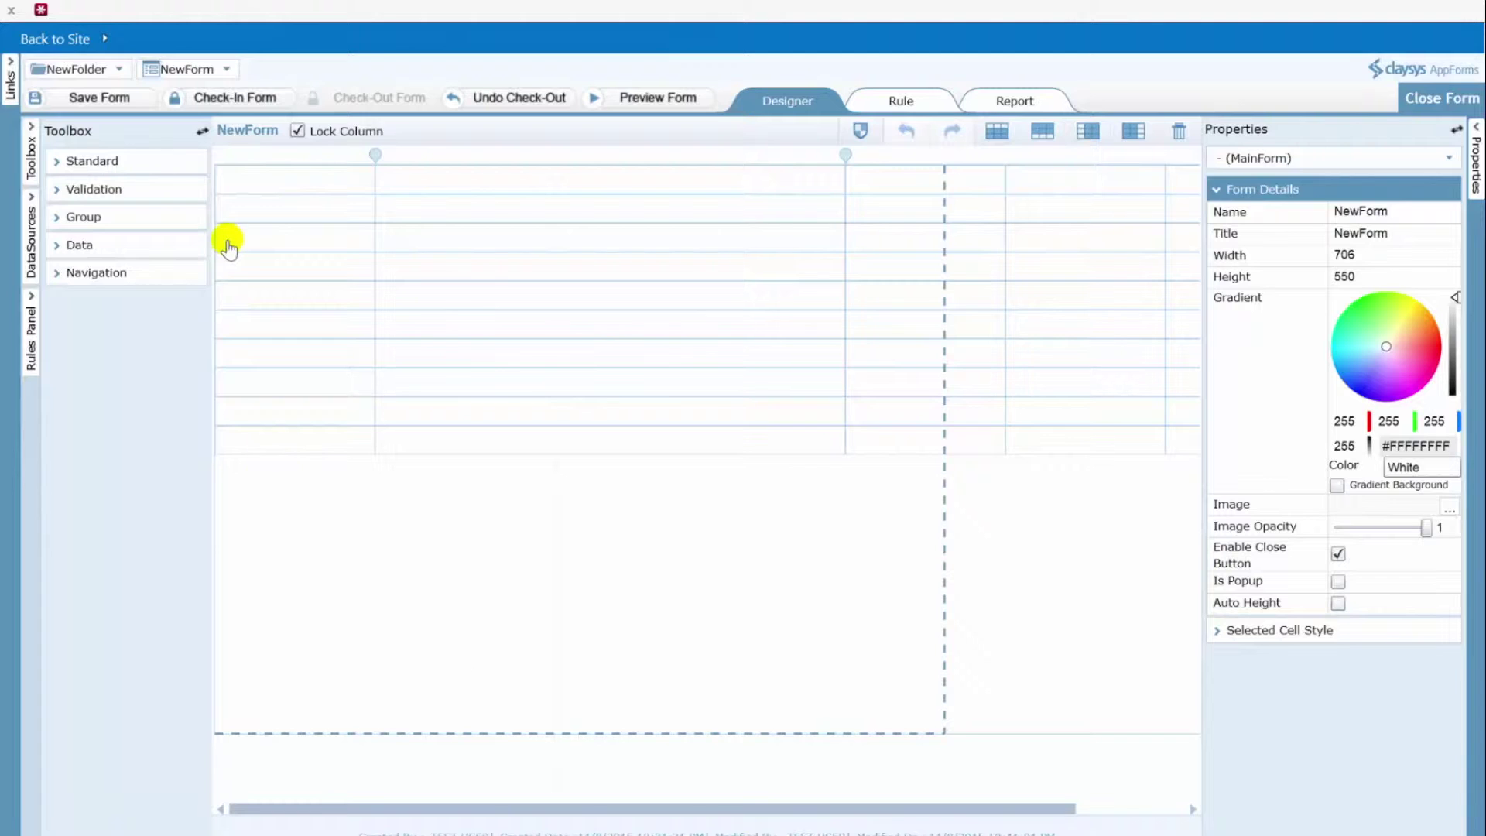
- Place a TabControl in the wide second column of the form, on the second row
click(84, 218)
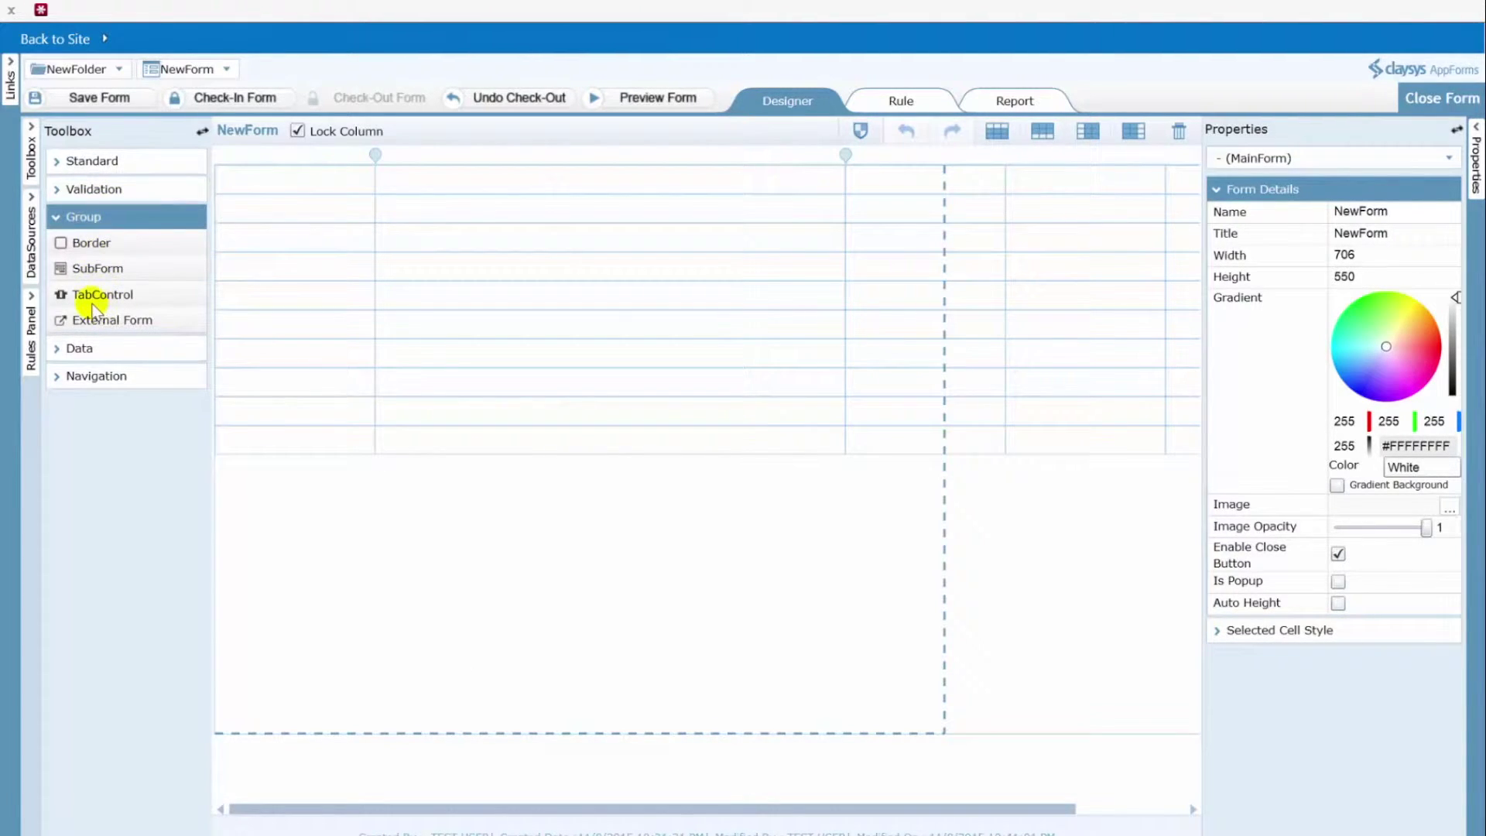
drag(93, 303, 438, 221)
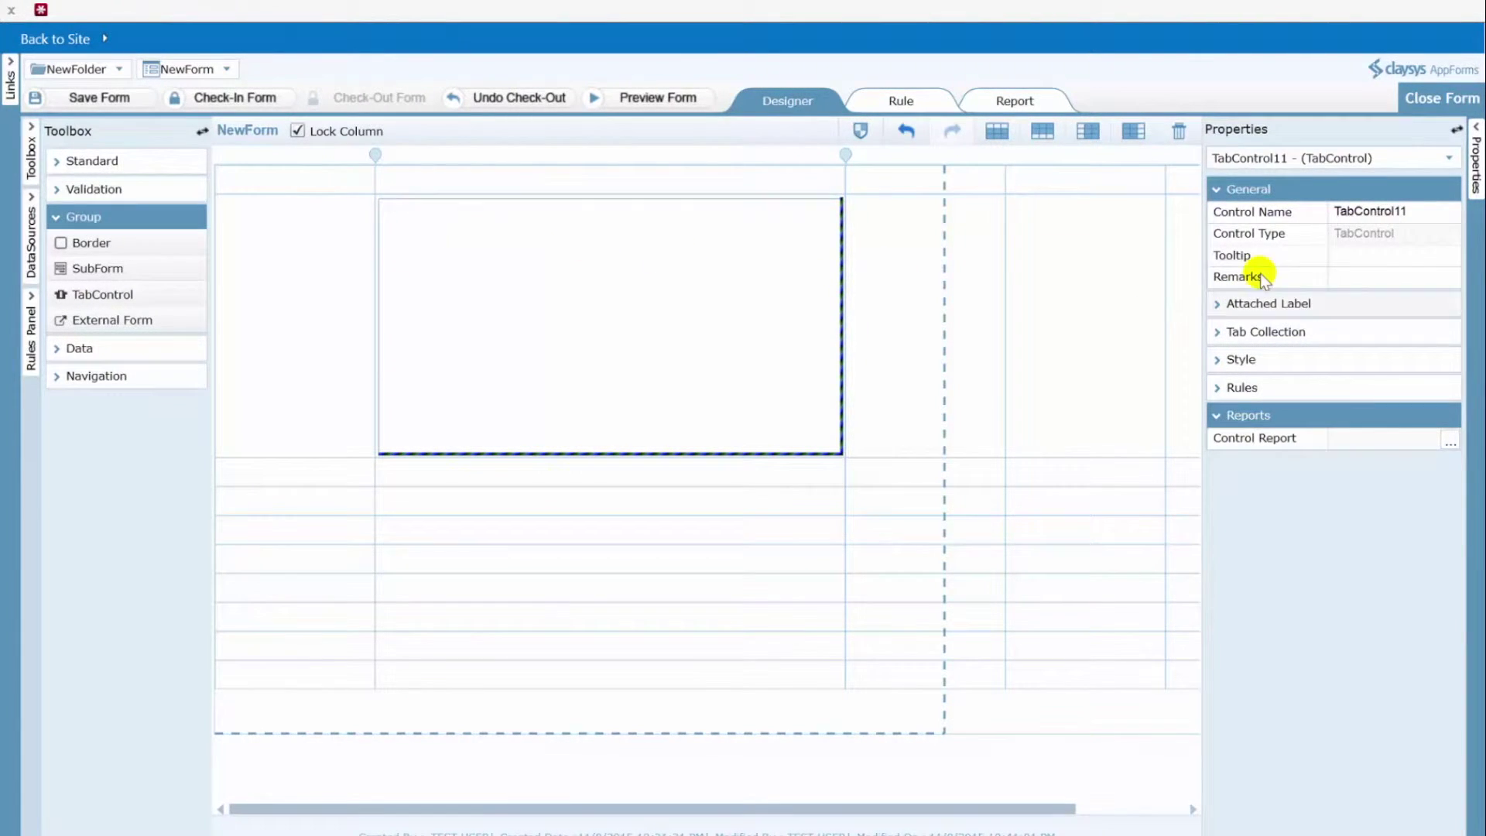
- Add a first tab item named Customer Details to the tab control's item collection
click(1281, 331)
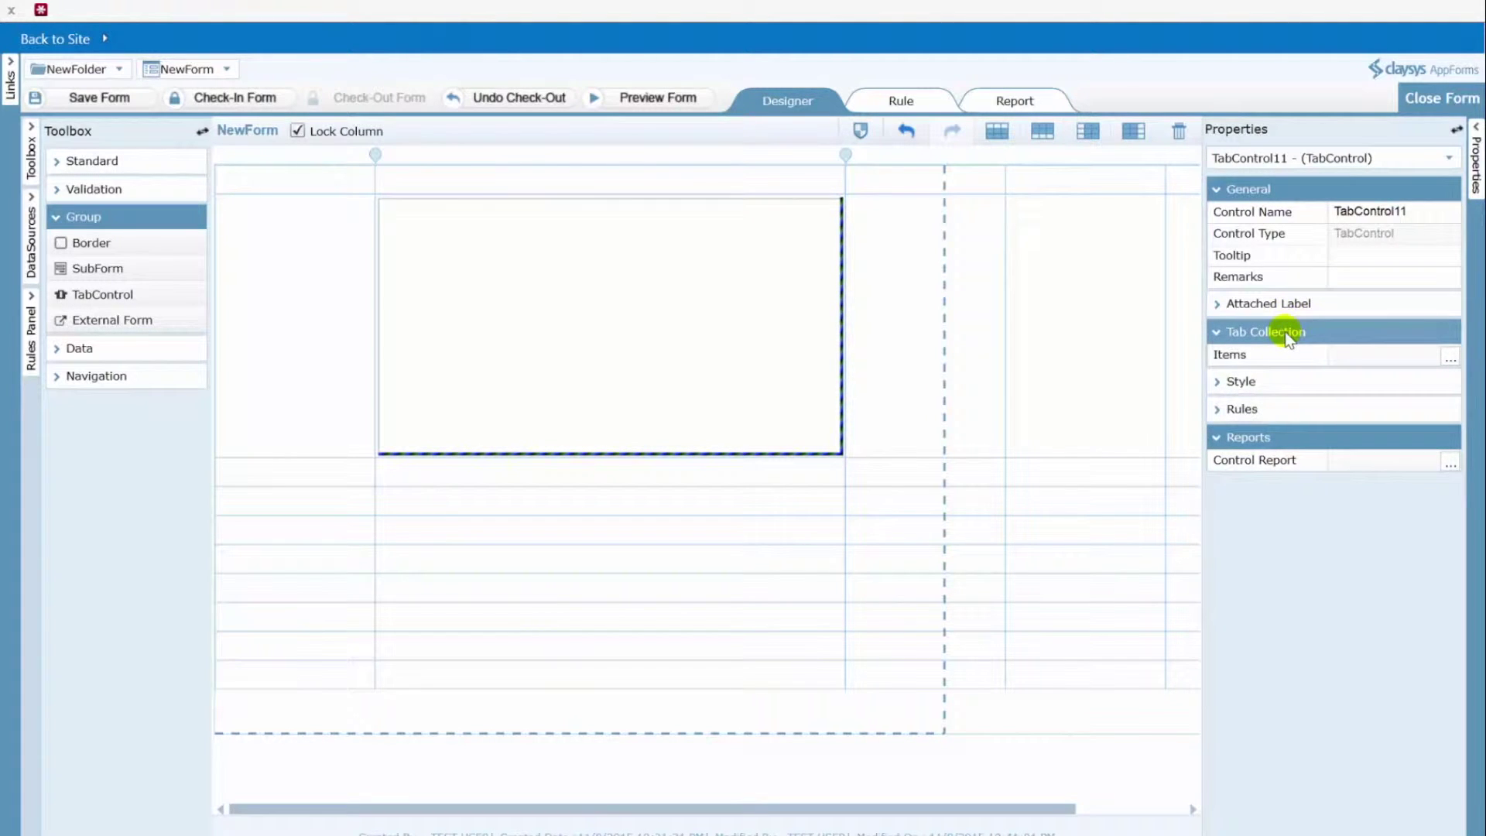
click(1449, 357)
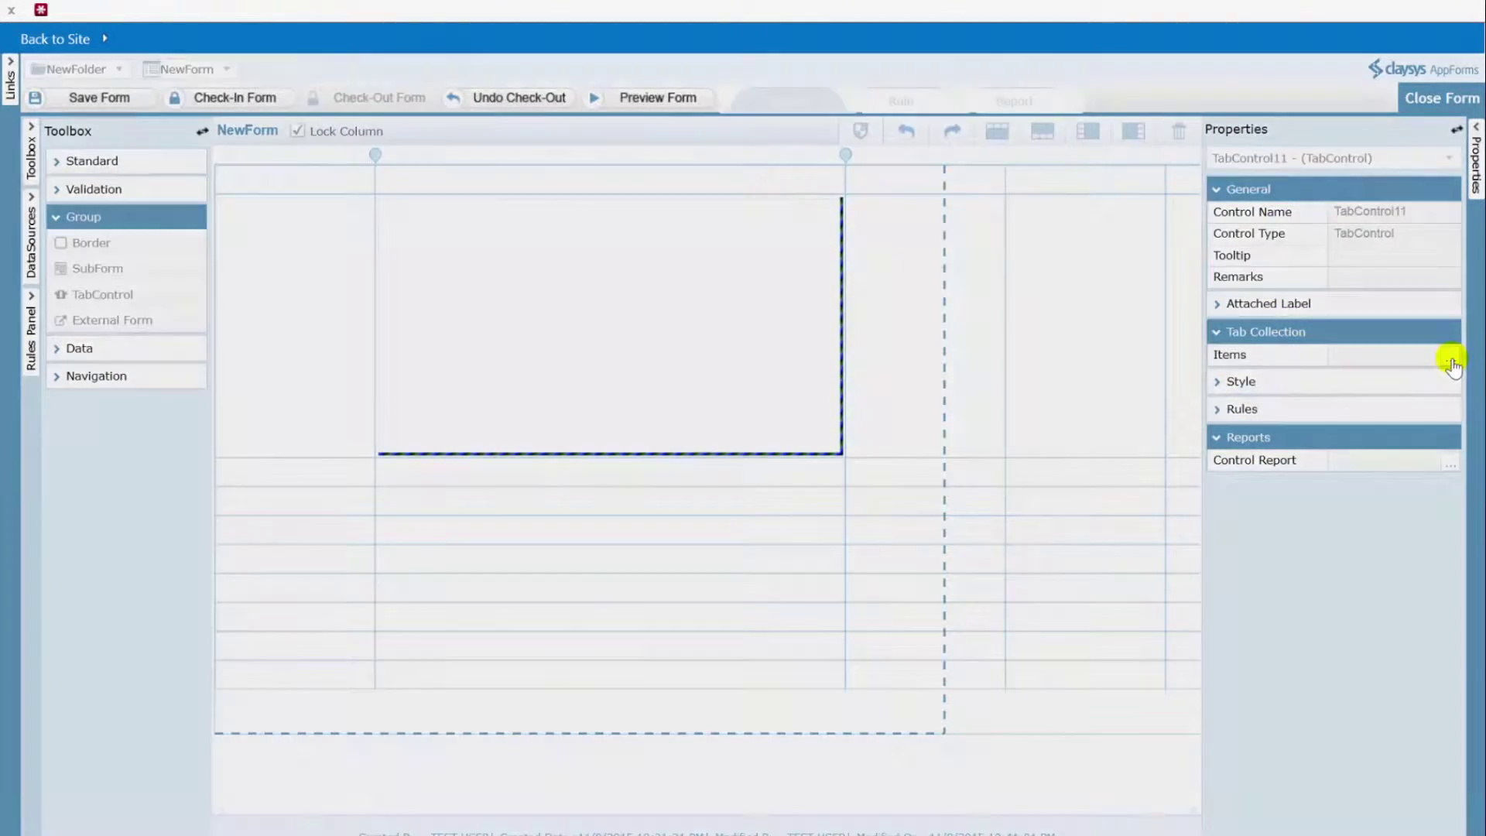
drag(740, 312, 718, 259)
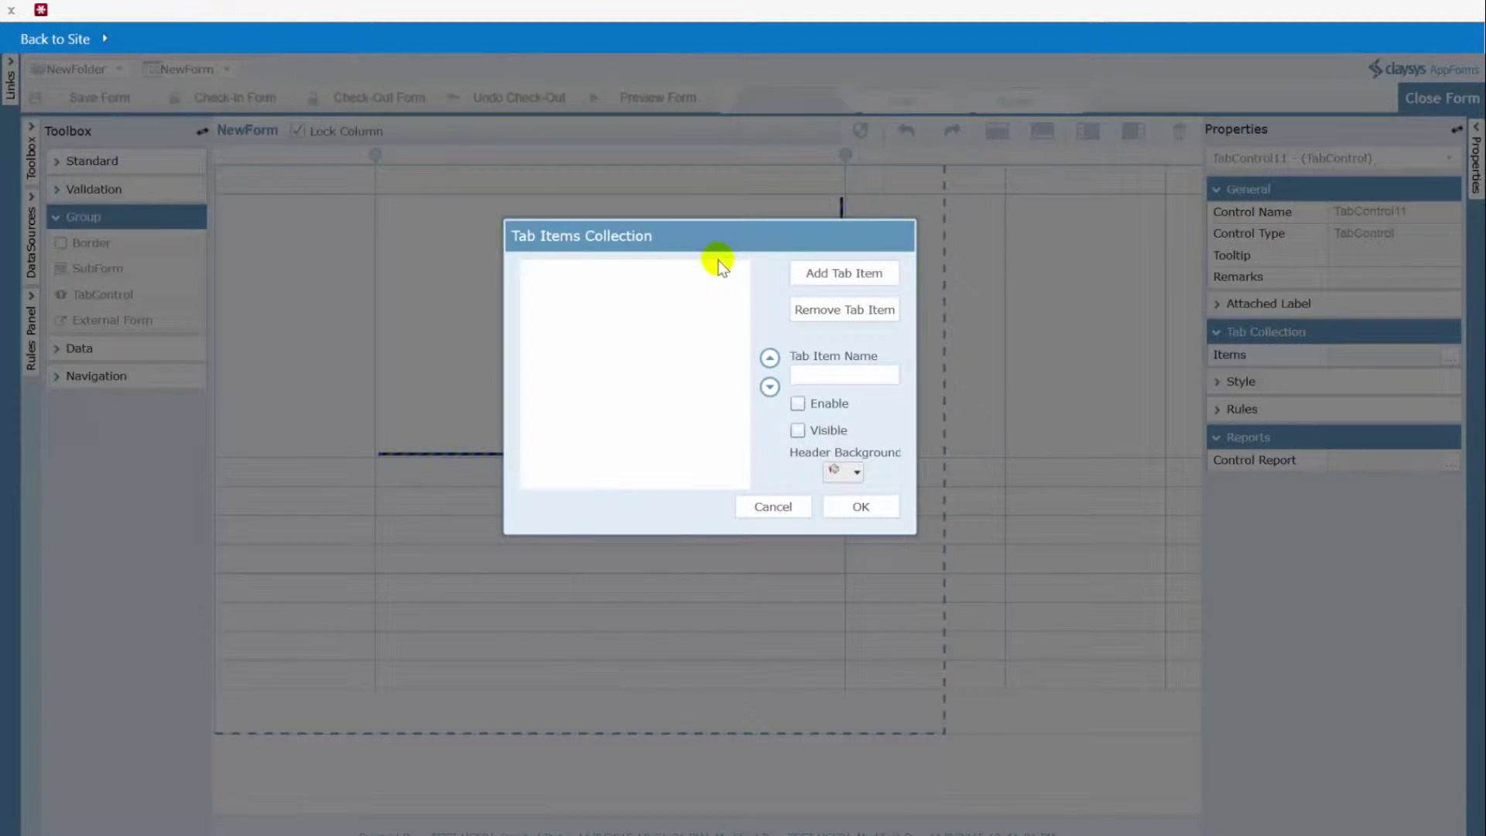
click(827, 278)
click(896, 378)
triple_click(895, 377)
text(Customer Details)
- Add two more tab items named Orders and Order Details and apply the tab collection
click(855, 286)
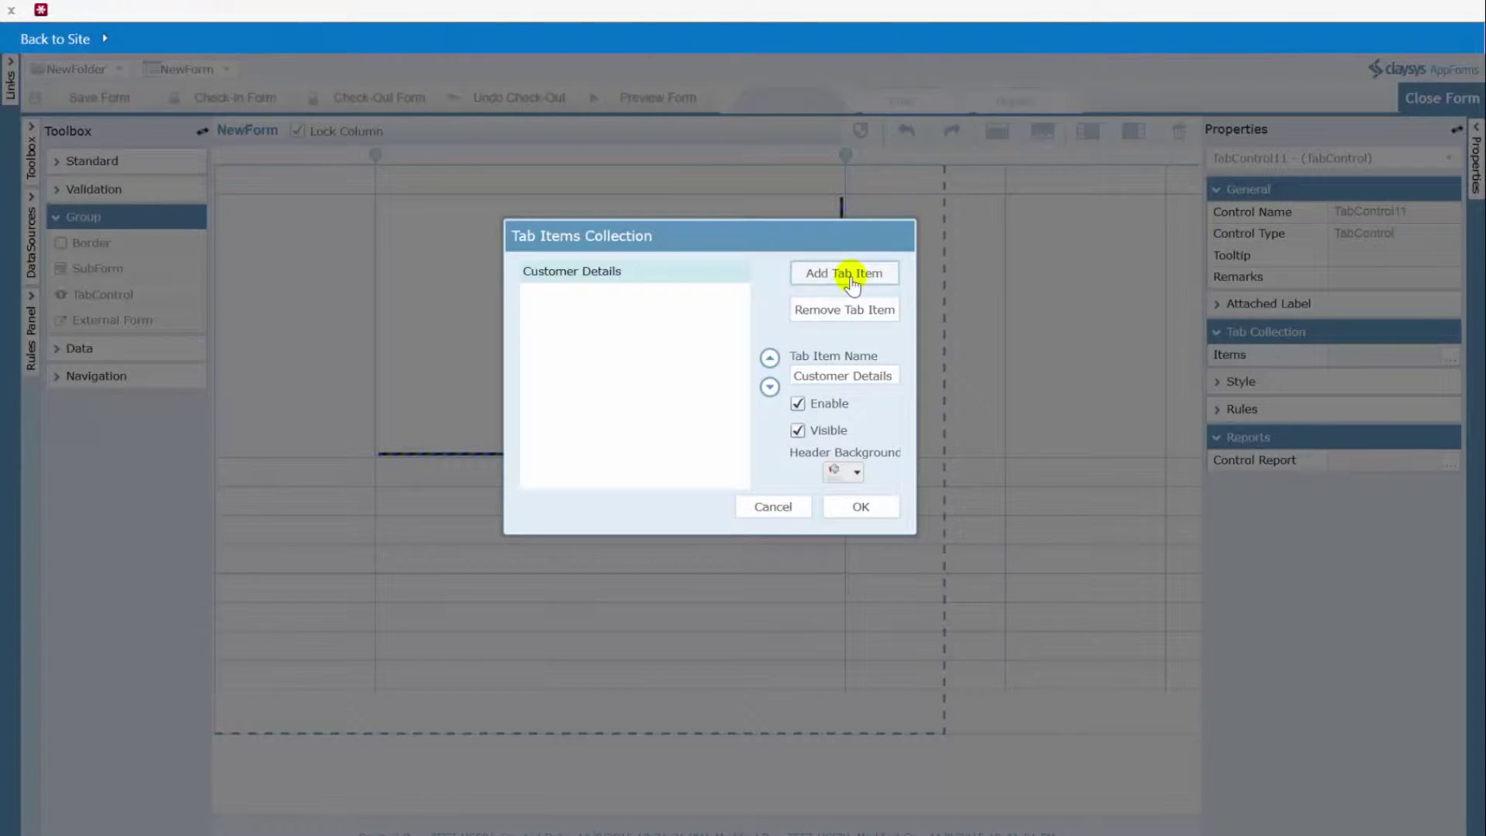
triple_click(889, 381)
text(Orders)
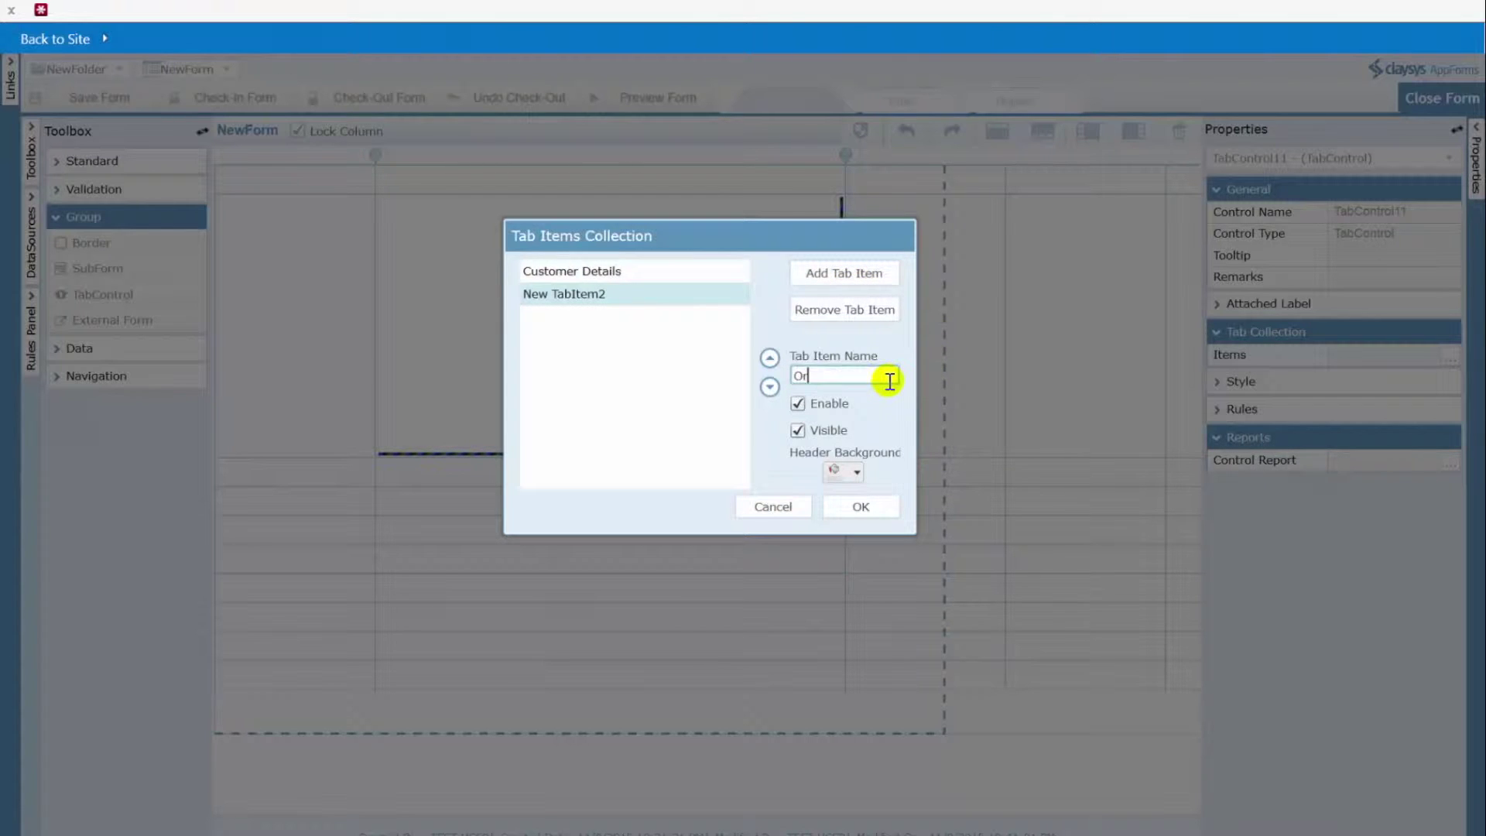
click(856, 276)
triple_click(890, 373)
text(Order Details)
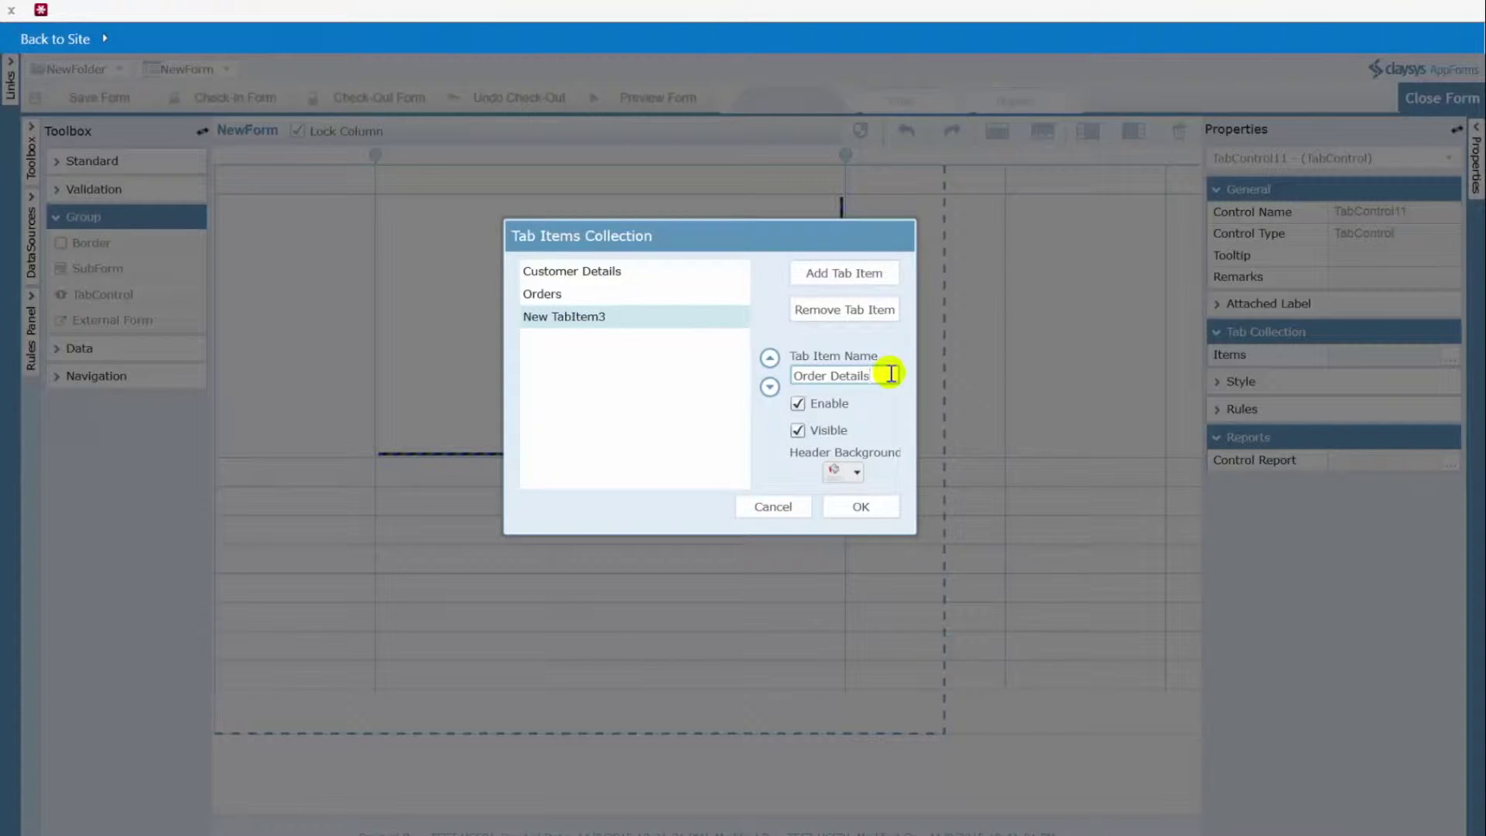
click(867, 507)
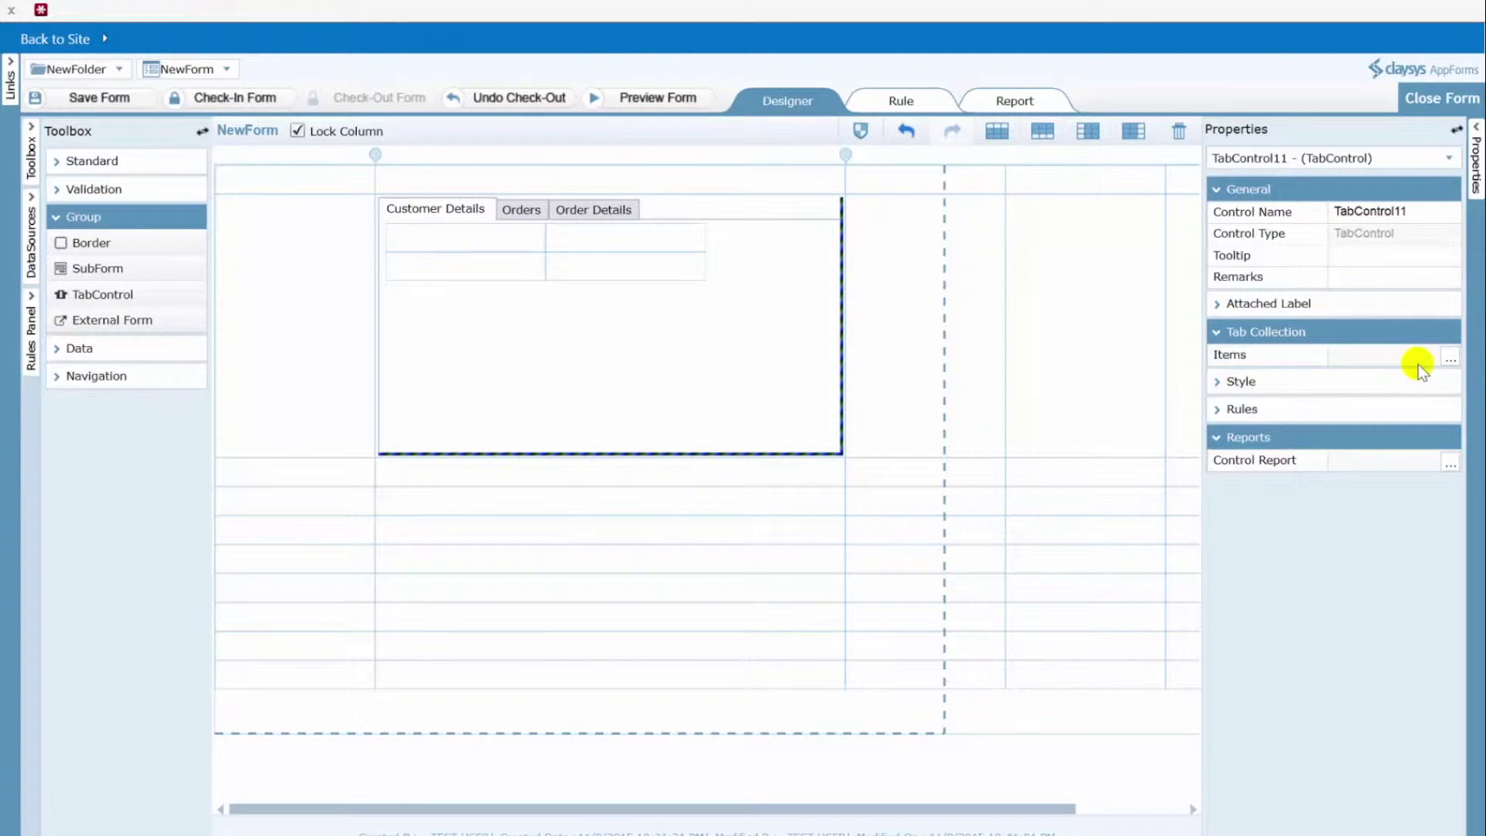
- Set the header background of the Customer Details tab item to Green
click(1449, 360)
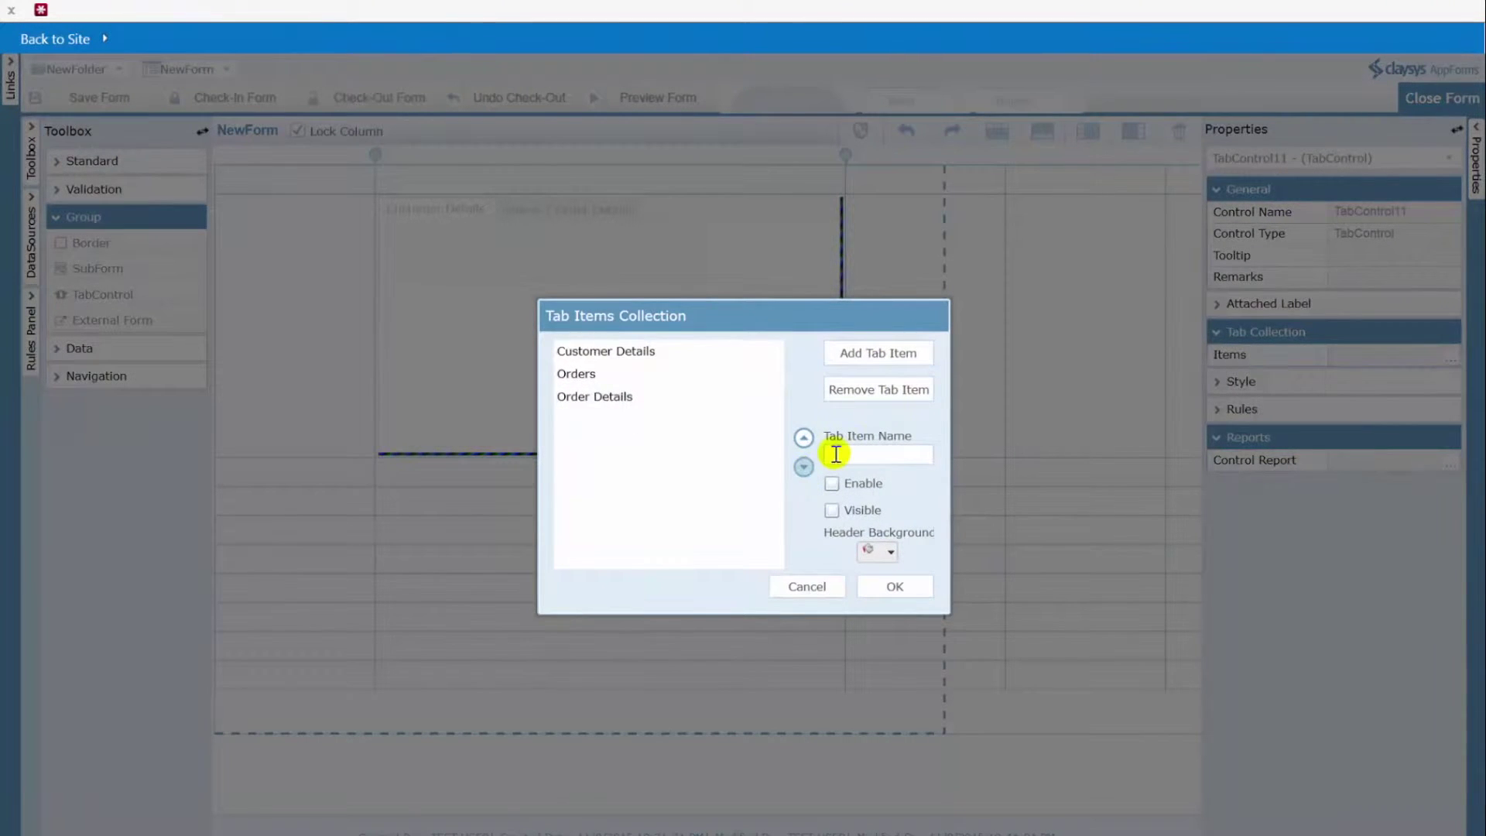
click(673, 351)
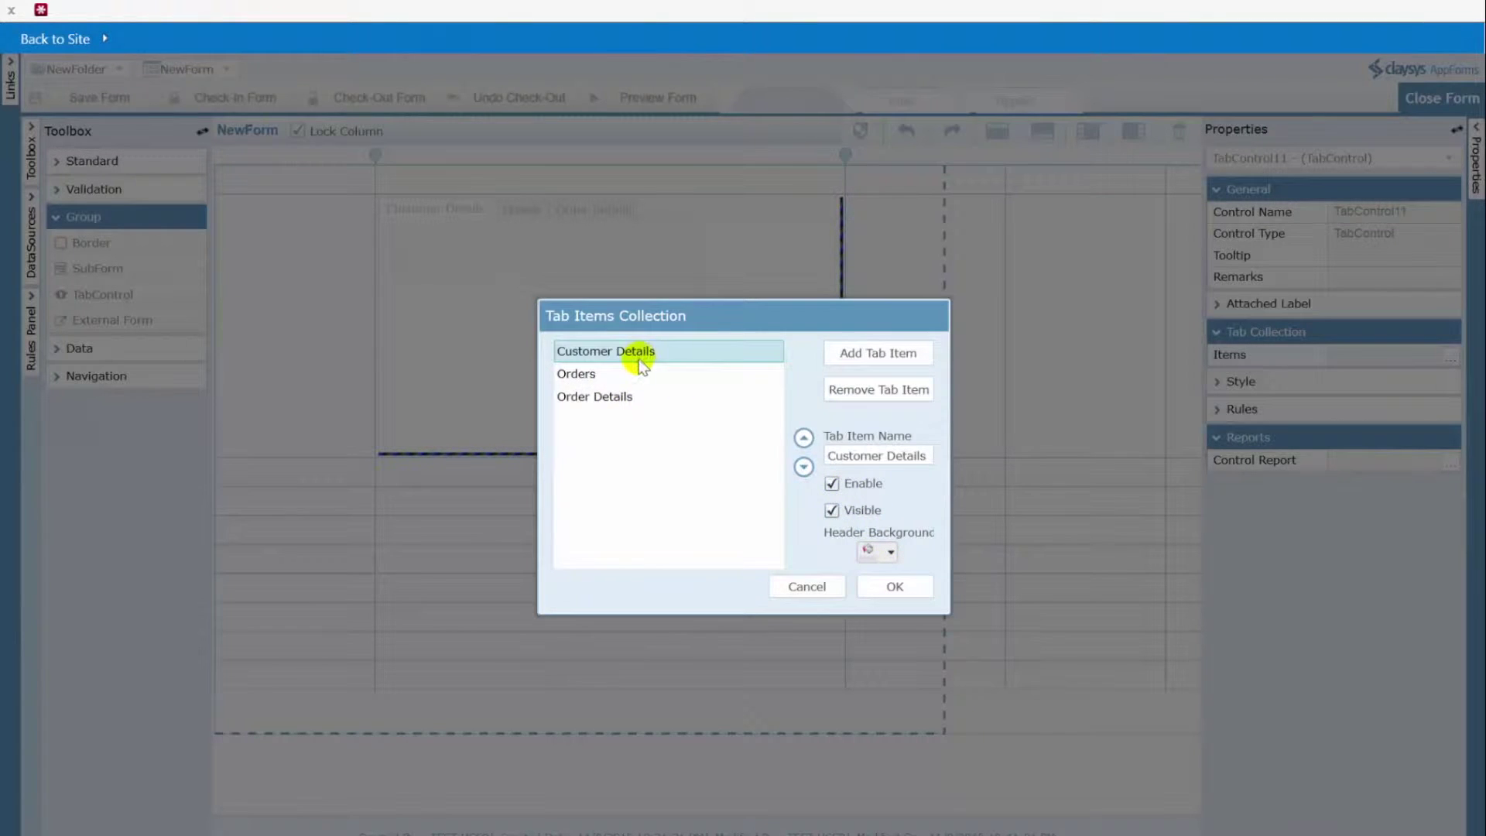
click(890, 551)
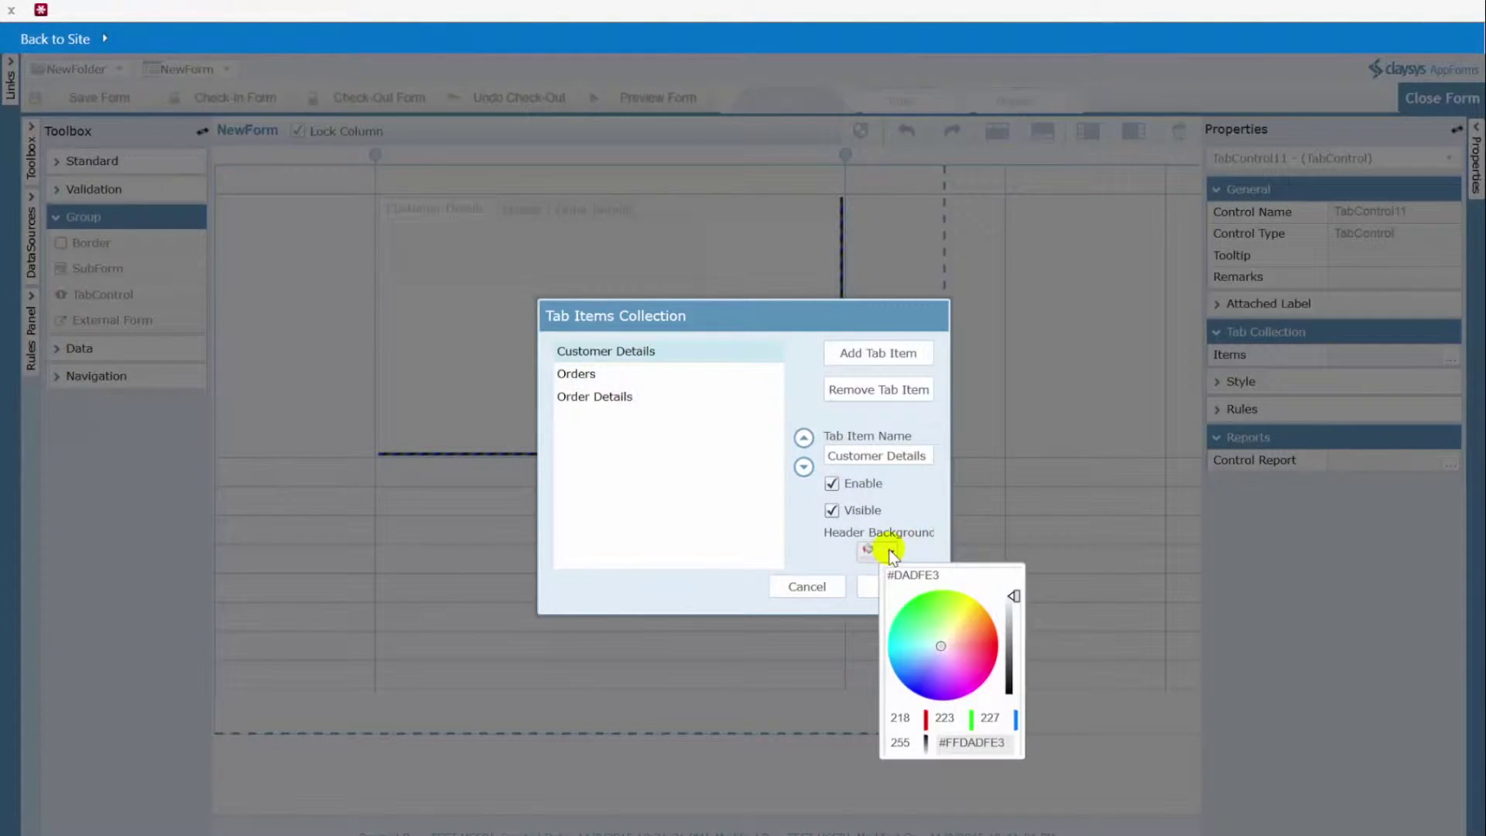
key(BackSpace)
key(BackSpace)
key(BackSpace)
key(BackSpace)
key(BackSpace)
key(BackSpace)
key(BackSpace)
text(Green)
key(Return)
click(797, 540)
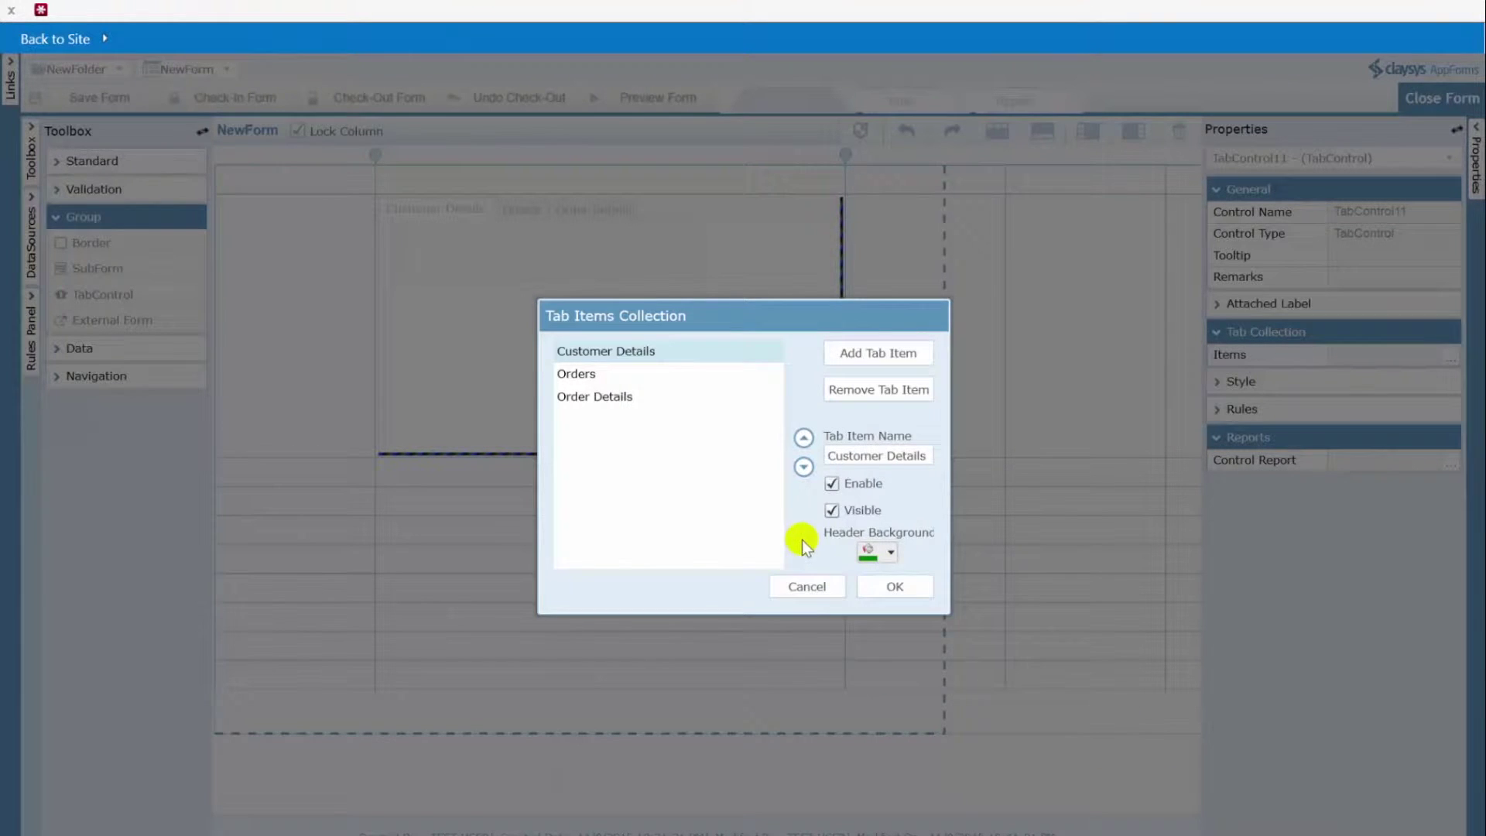
click(894, 586)
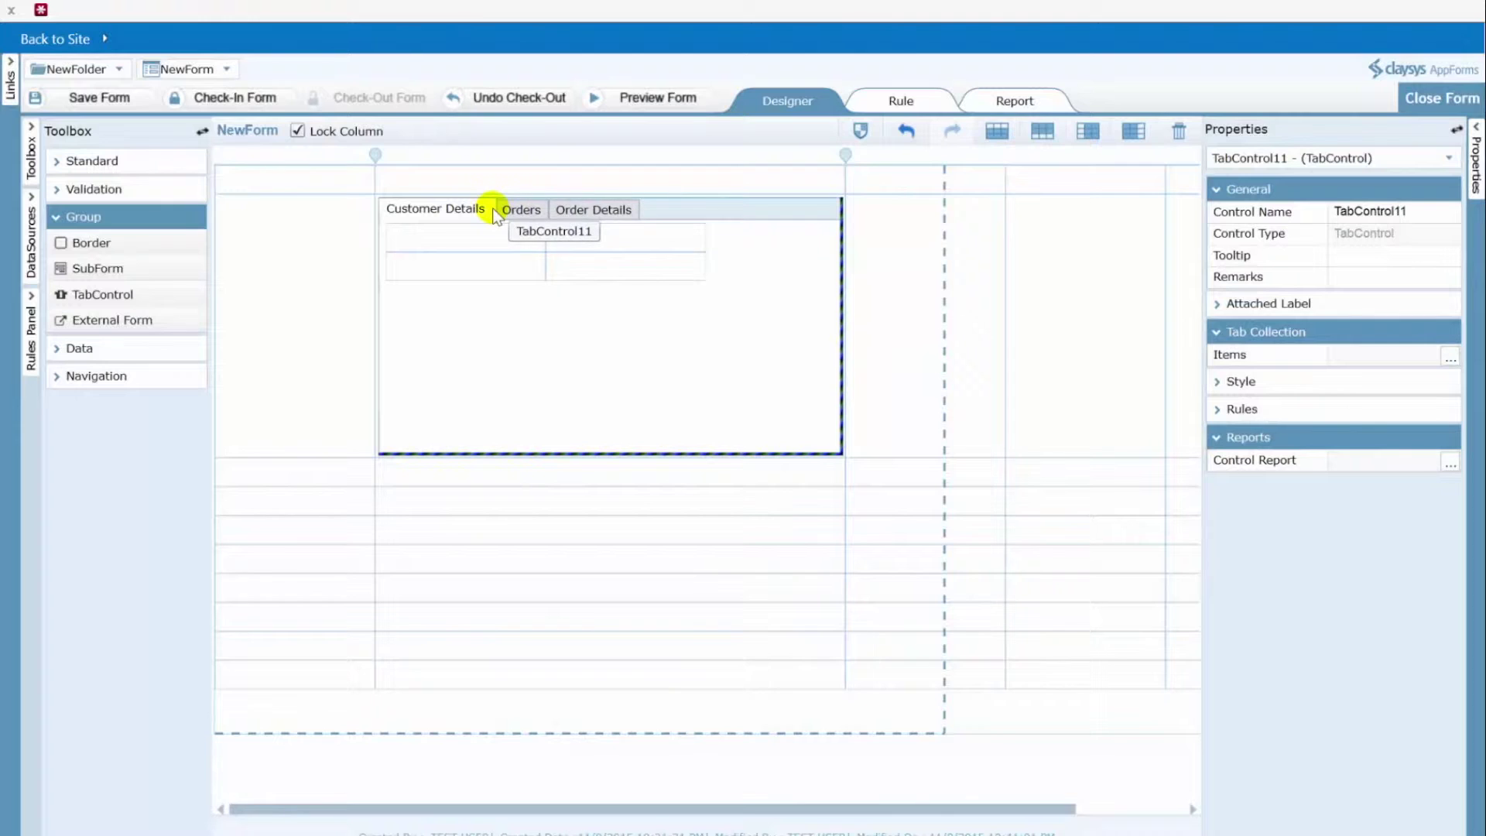
- Preview the form to check the tab headers, then look through each tab's layout in the designer
click(647, 96)
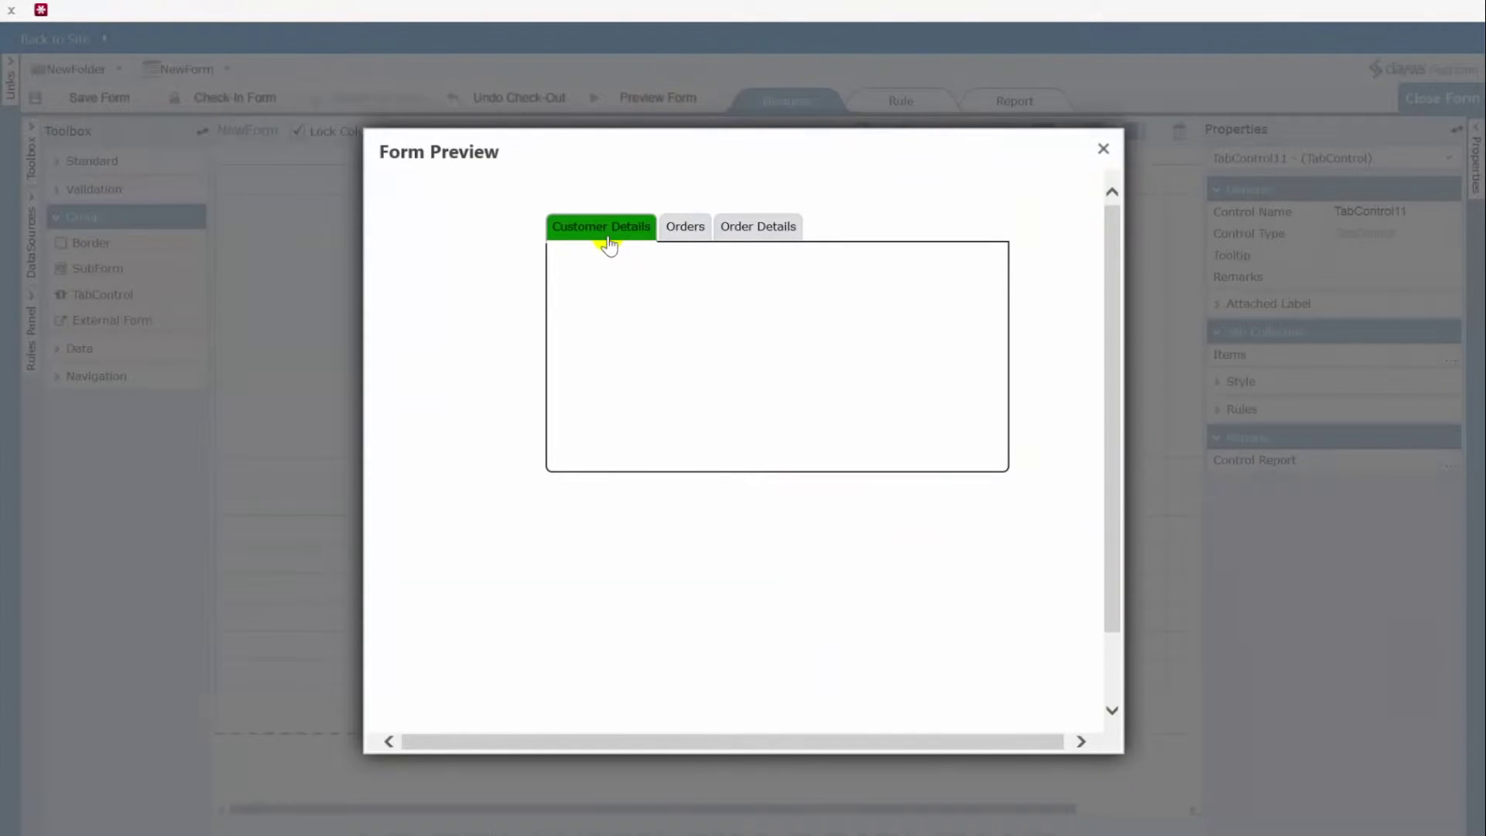
click(1104, 149)
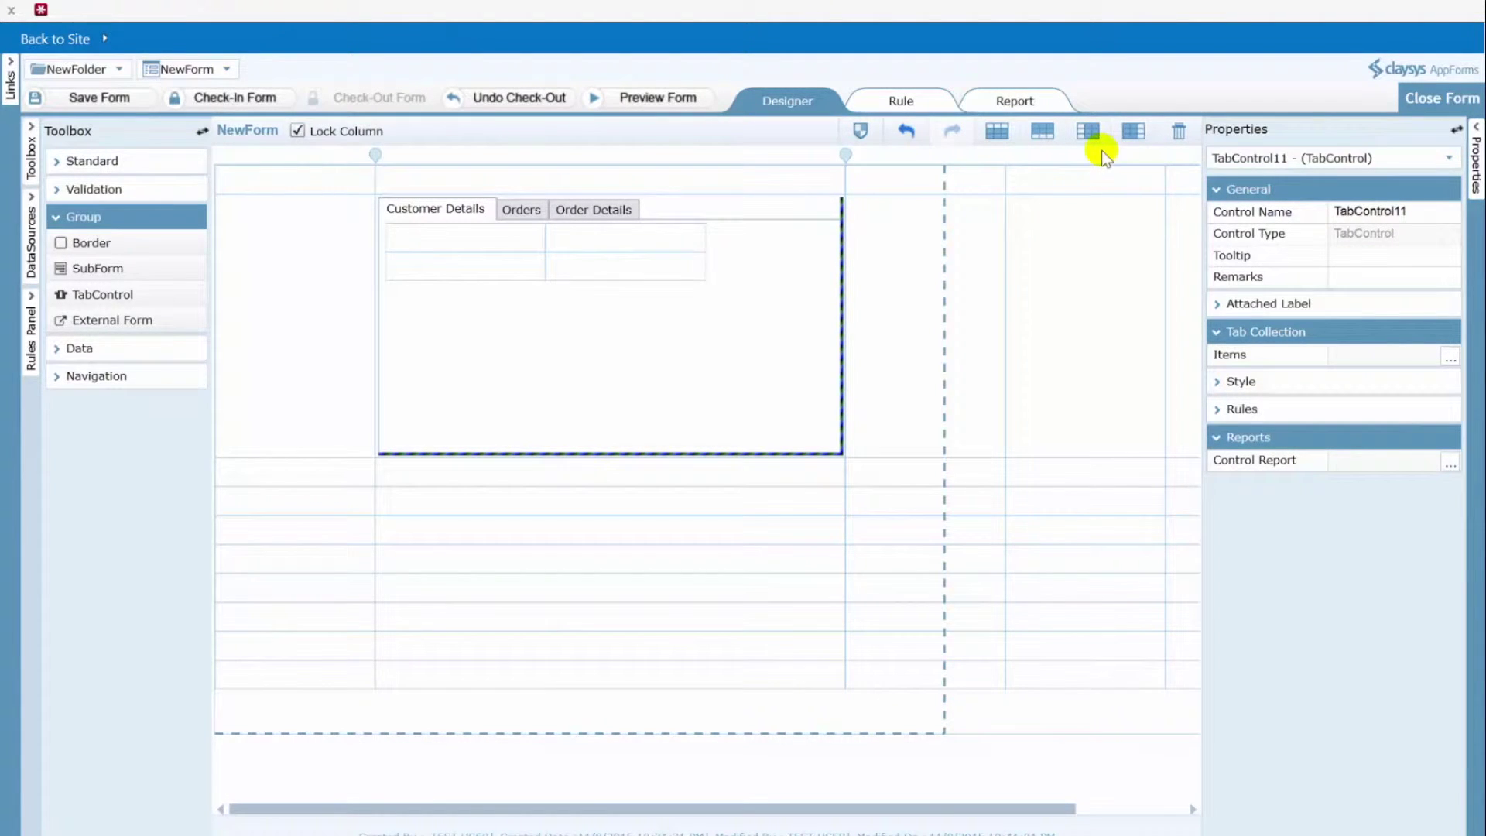
click(523, 210)
click(595, 211)
click(520, 209)
click(463, 209)
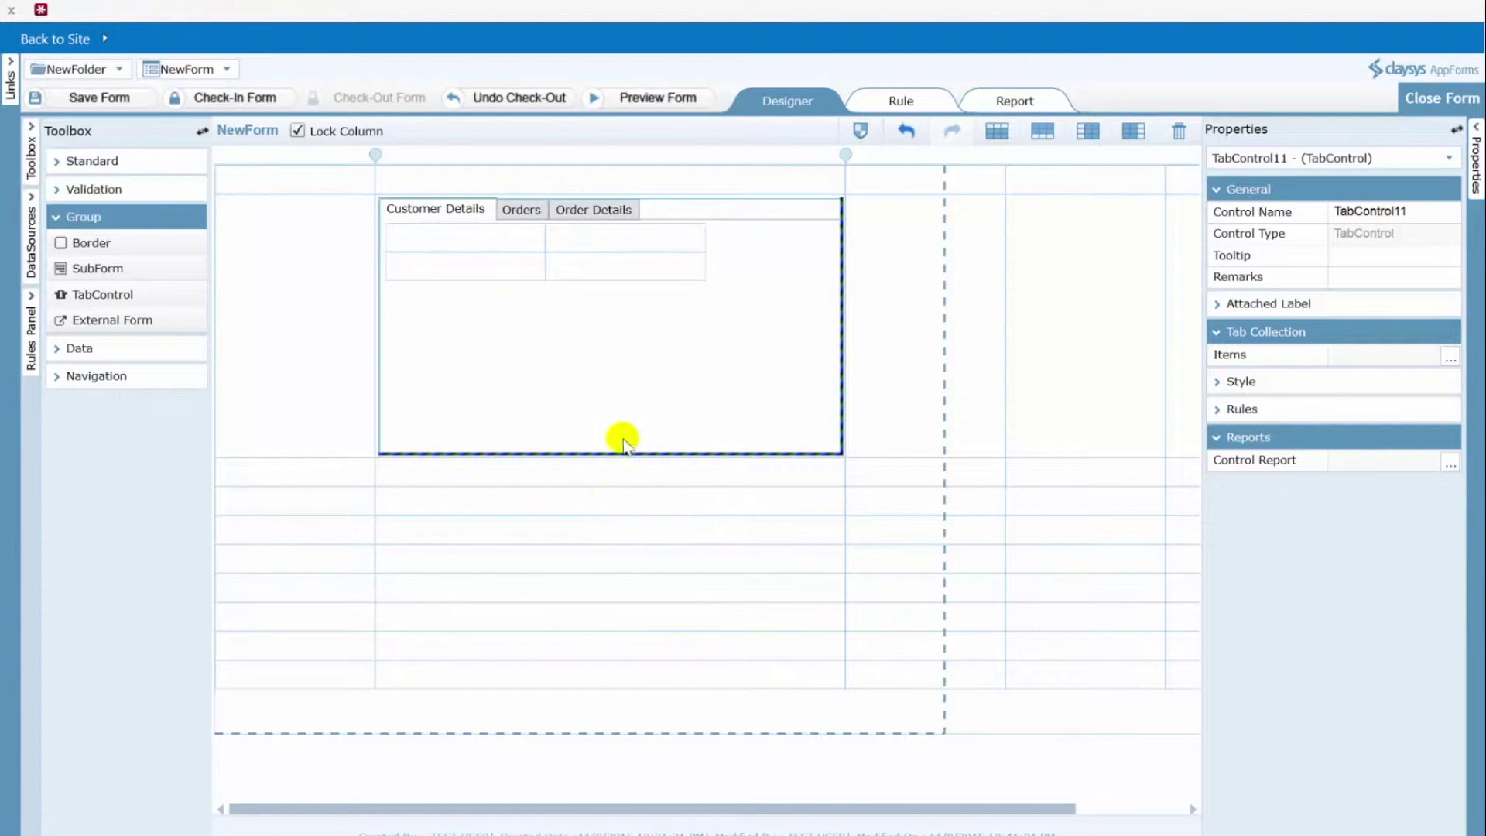
- Insert a row below the first row of the Customer Details tab's grid
right_click(476, 239)
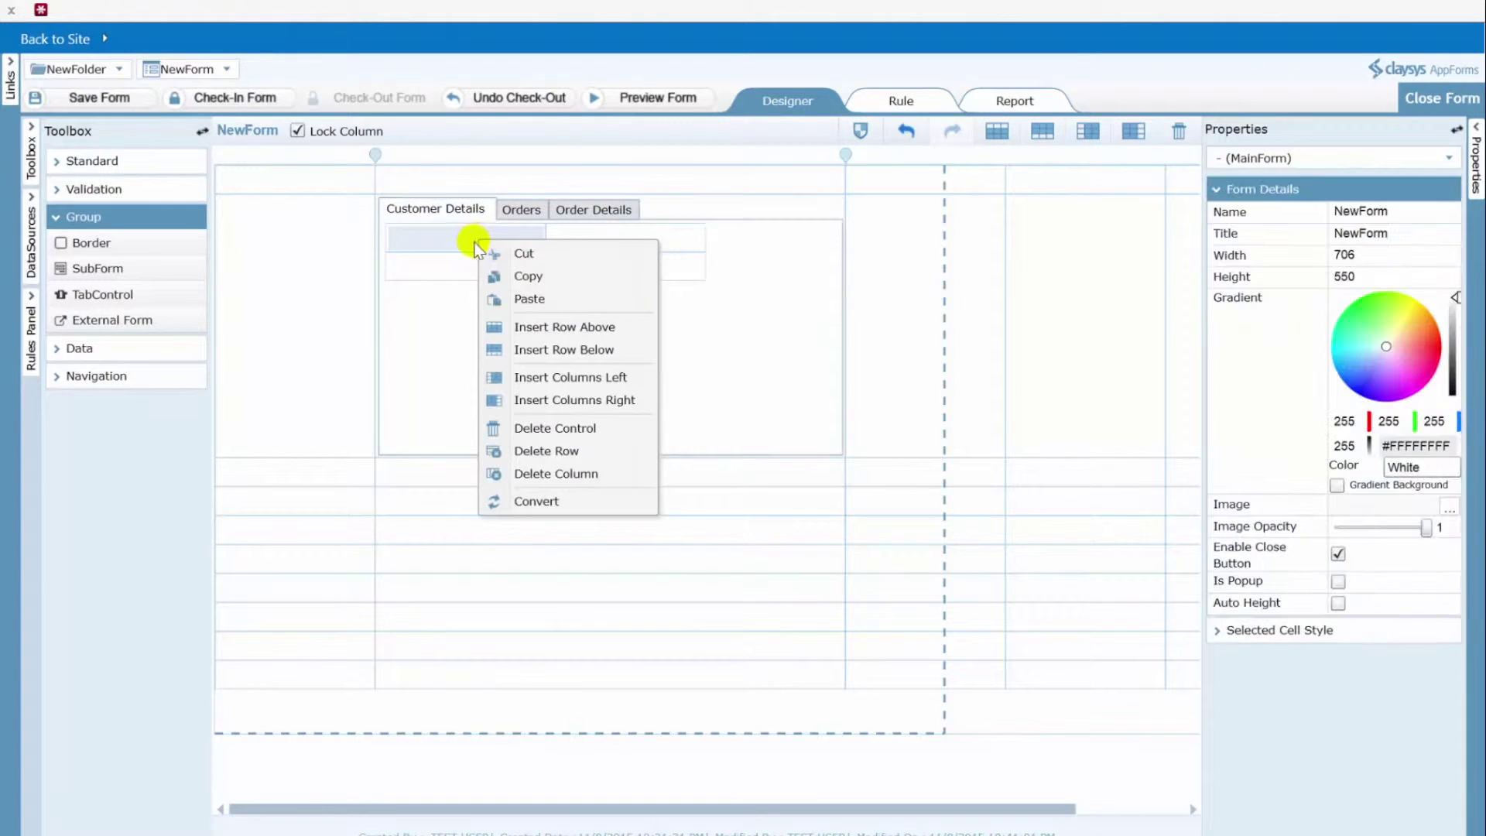
click(571, 357)
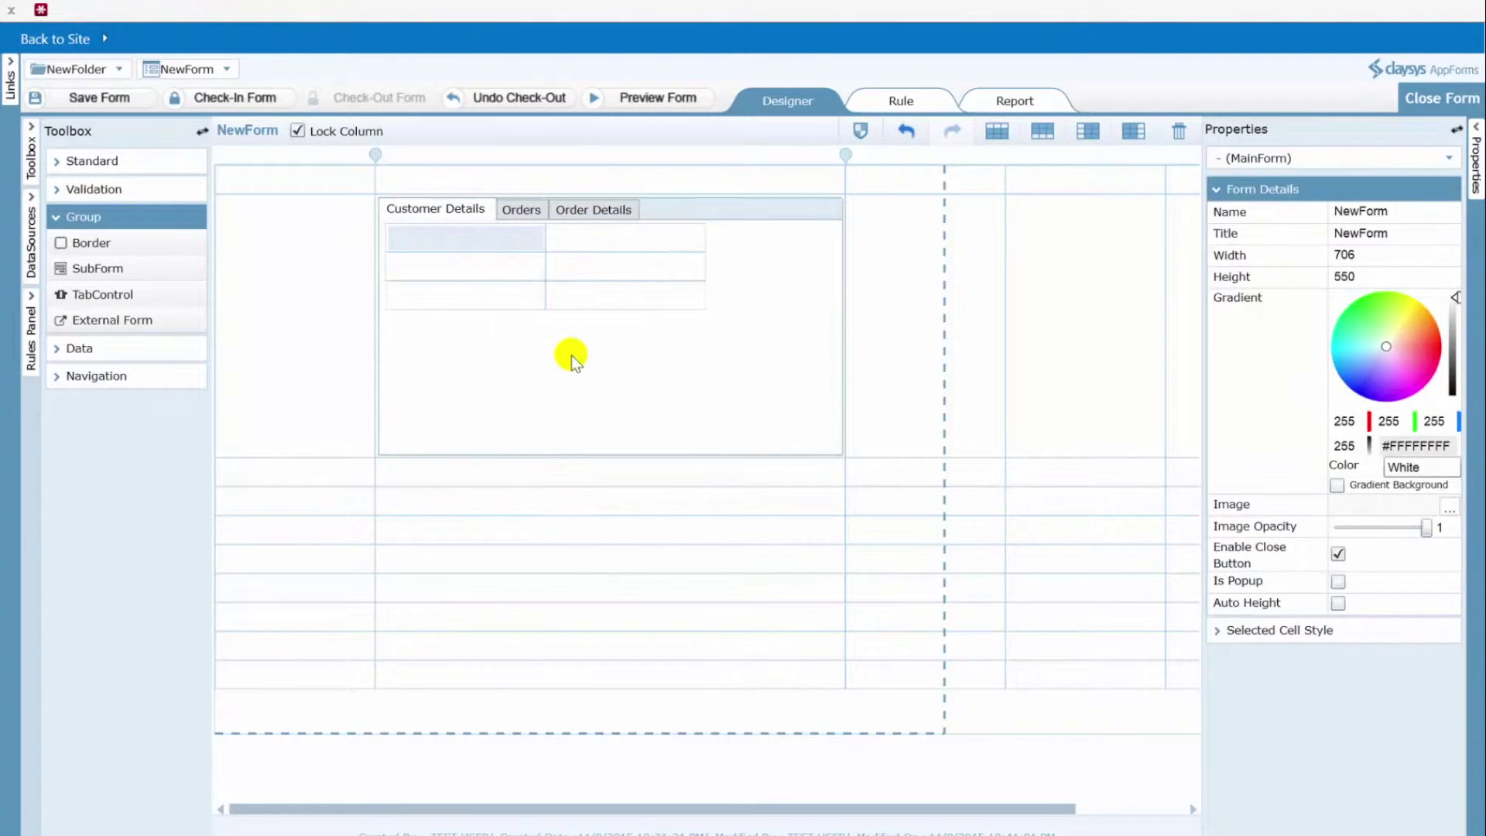
right_click(492, 244)
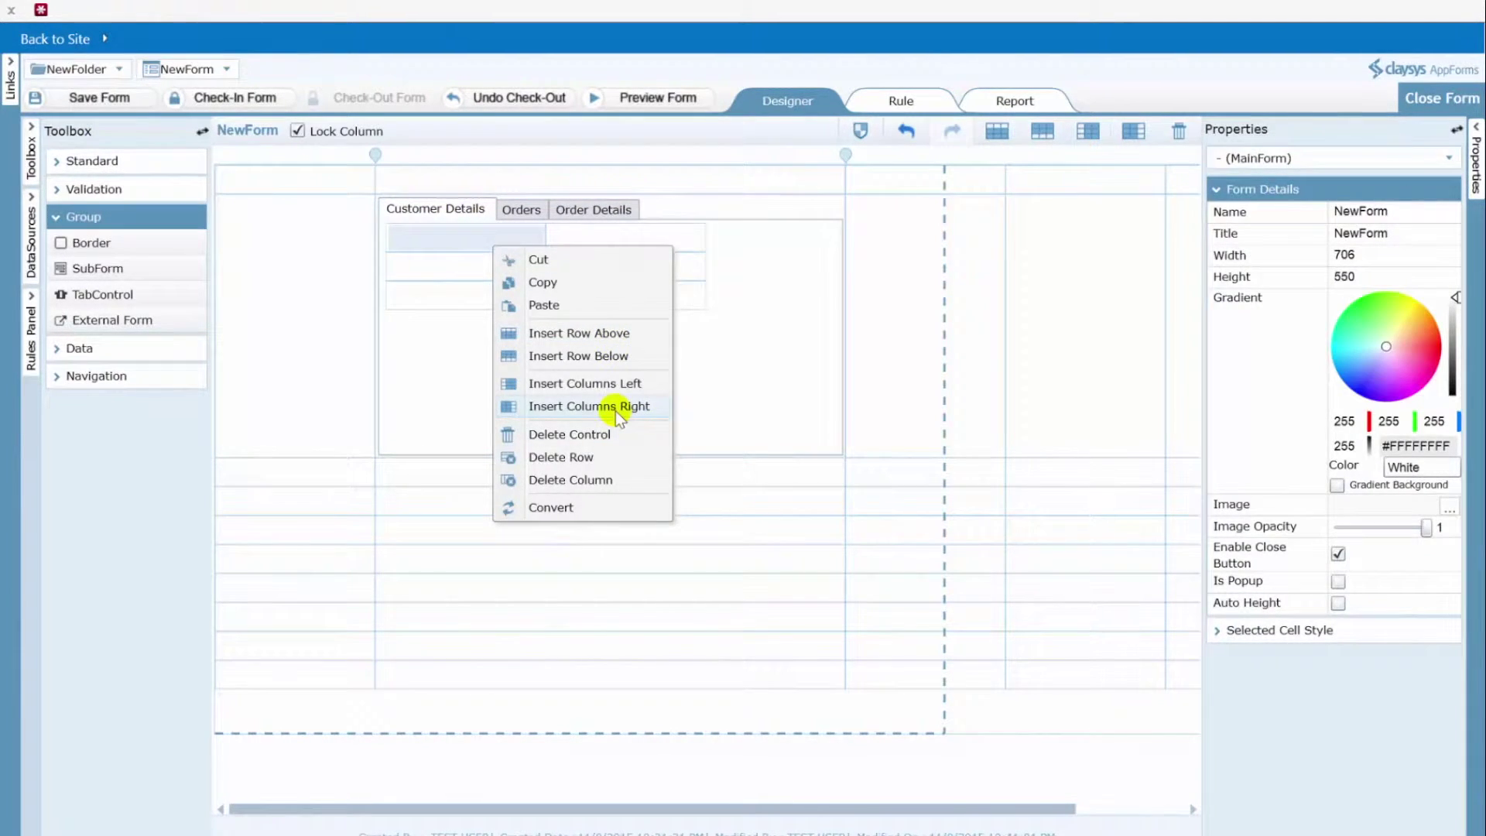
click(580, 481)
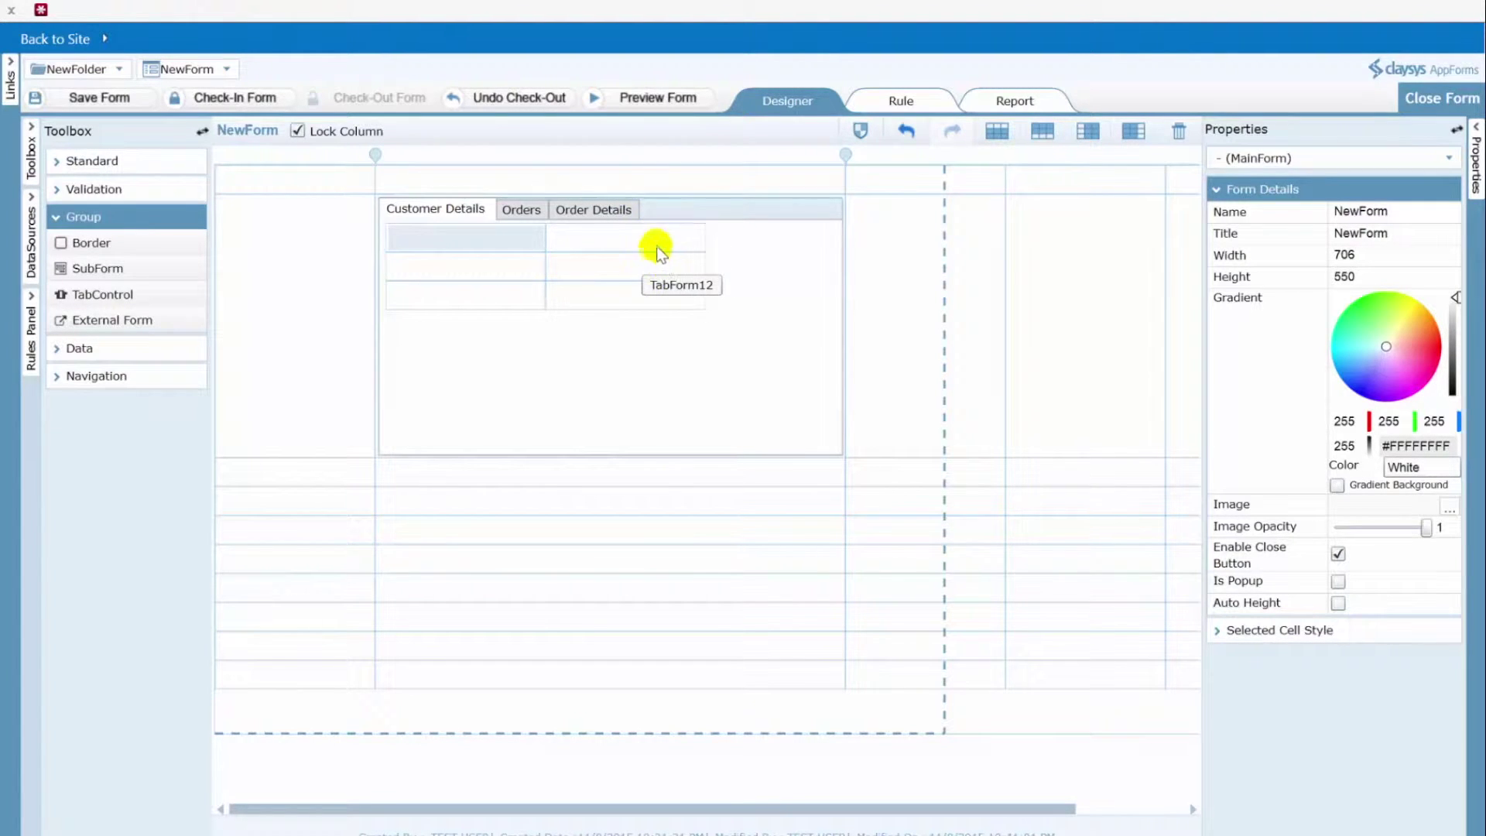
- Close NewForm and open frmTabControl from the TabControlSample folder for editing
click(1455, 100)
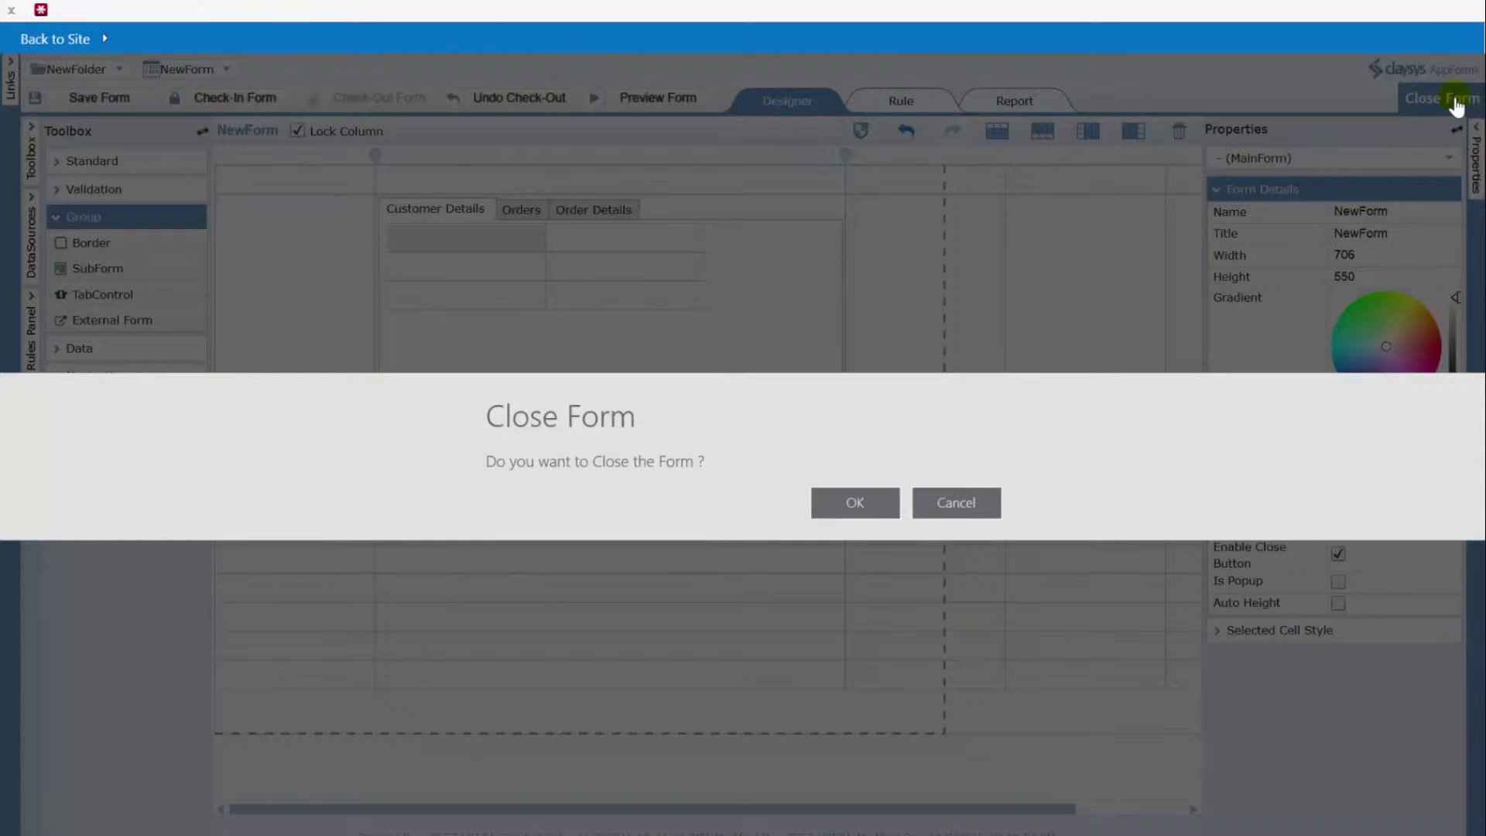
click(886, 501)
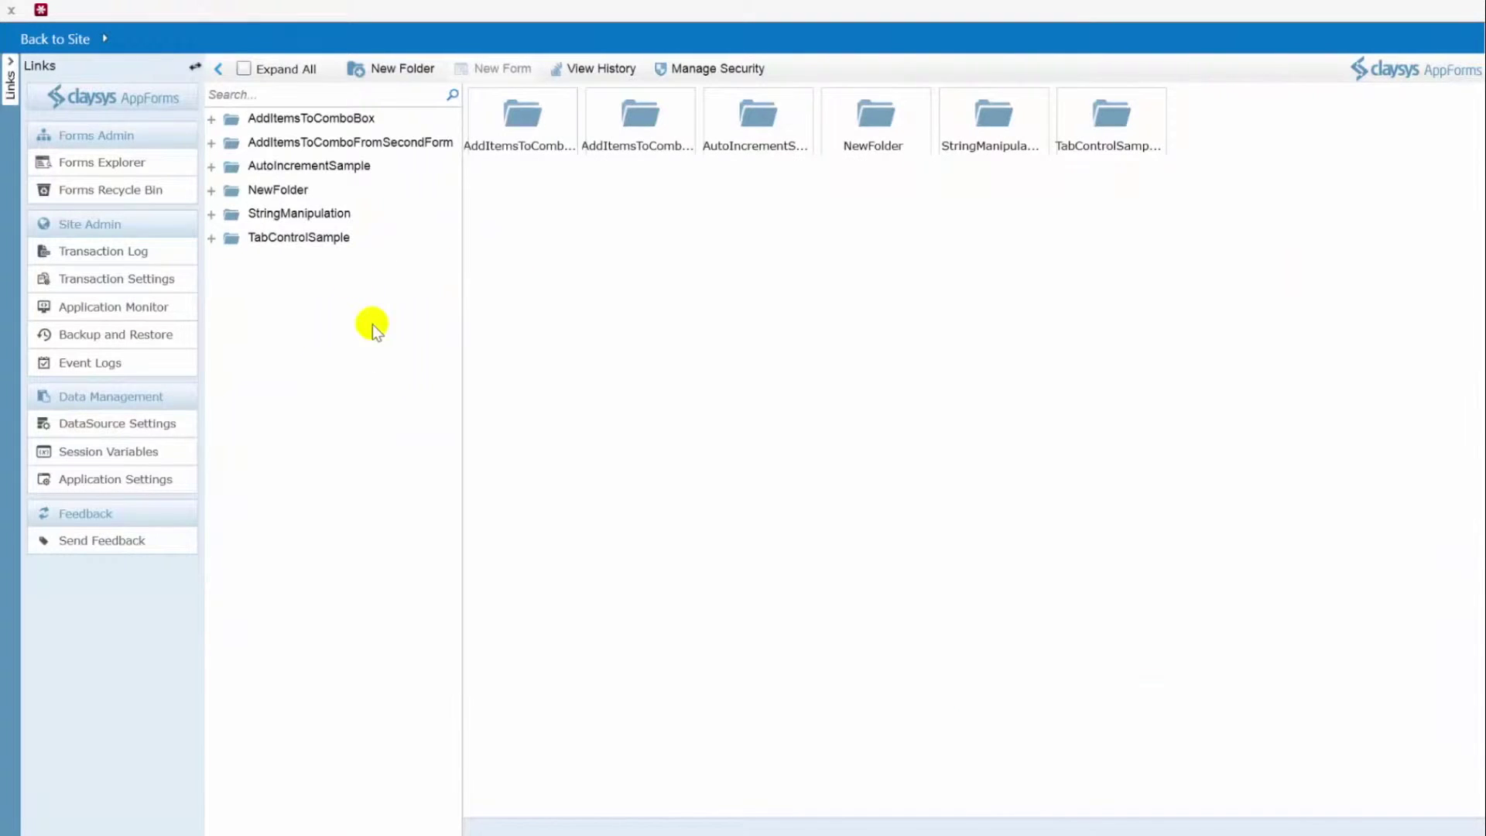
click(212, 237)
right_click(300, 263)
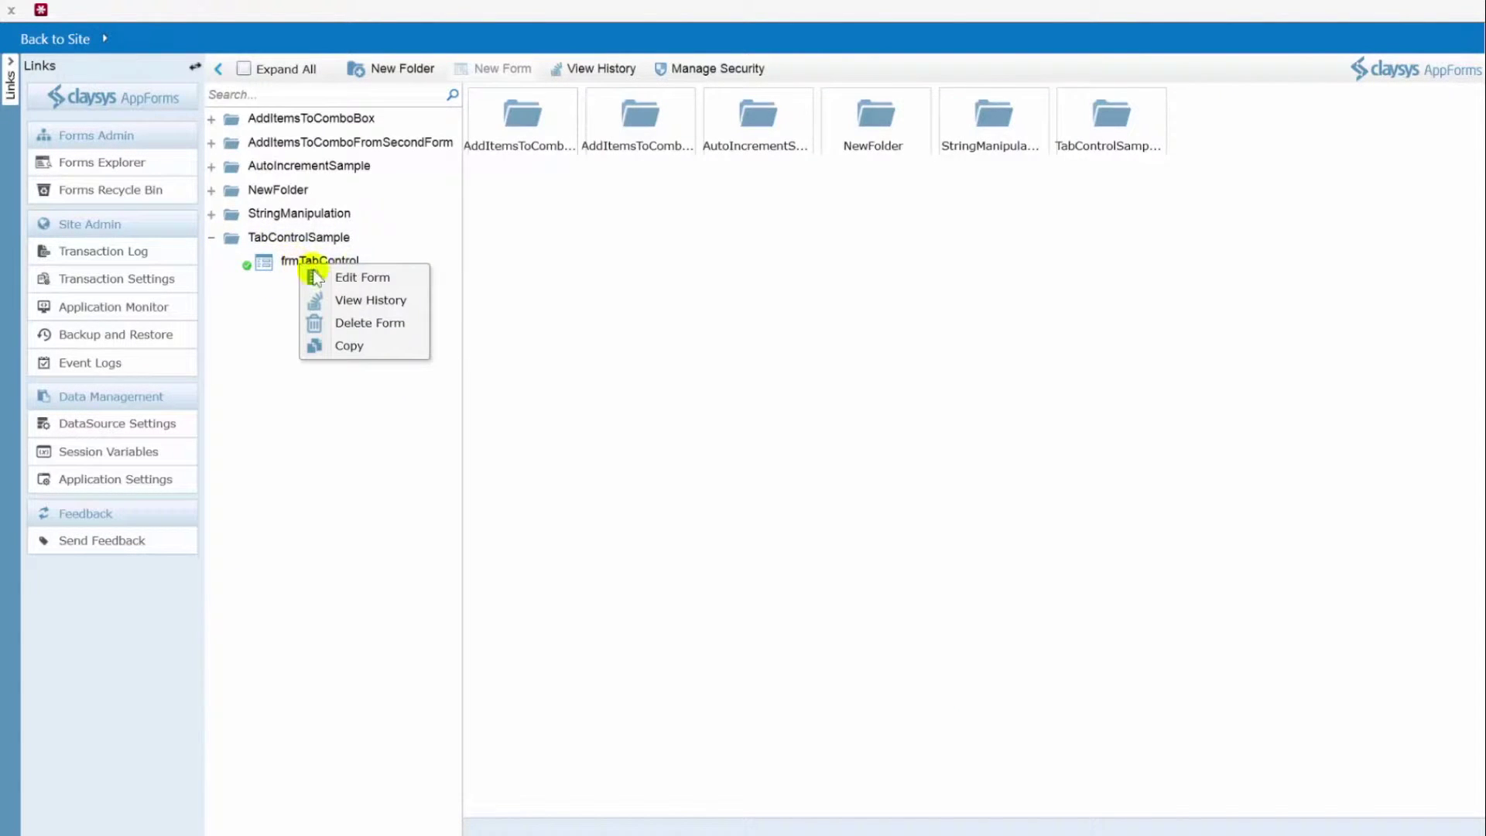
click(349, 277)
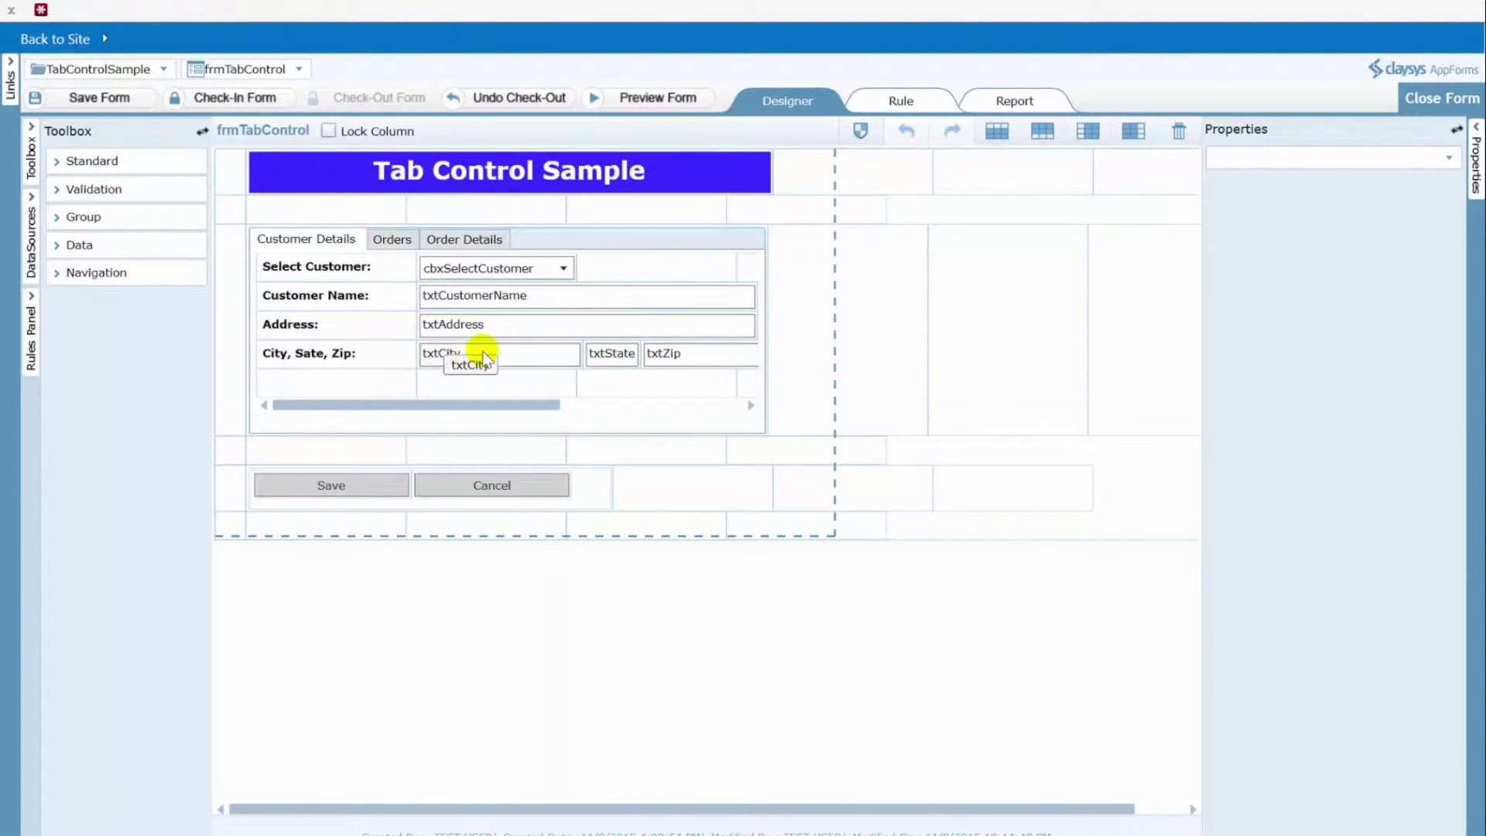
- Examine the controls on the Orders, Order Details and Customer Details tabs of the sample form
click(394, 241)
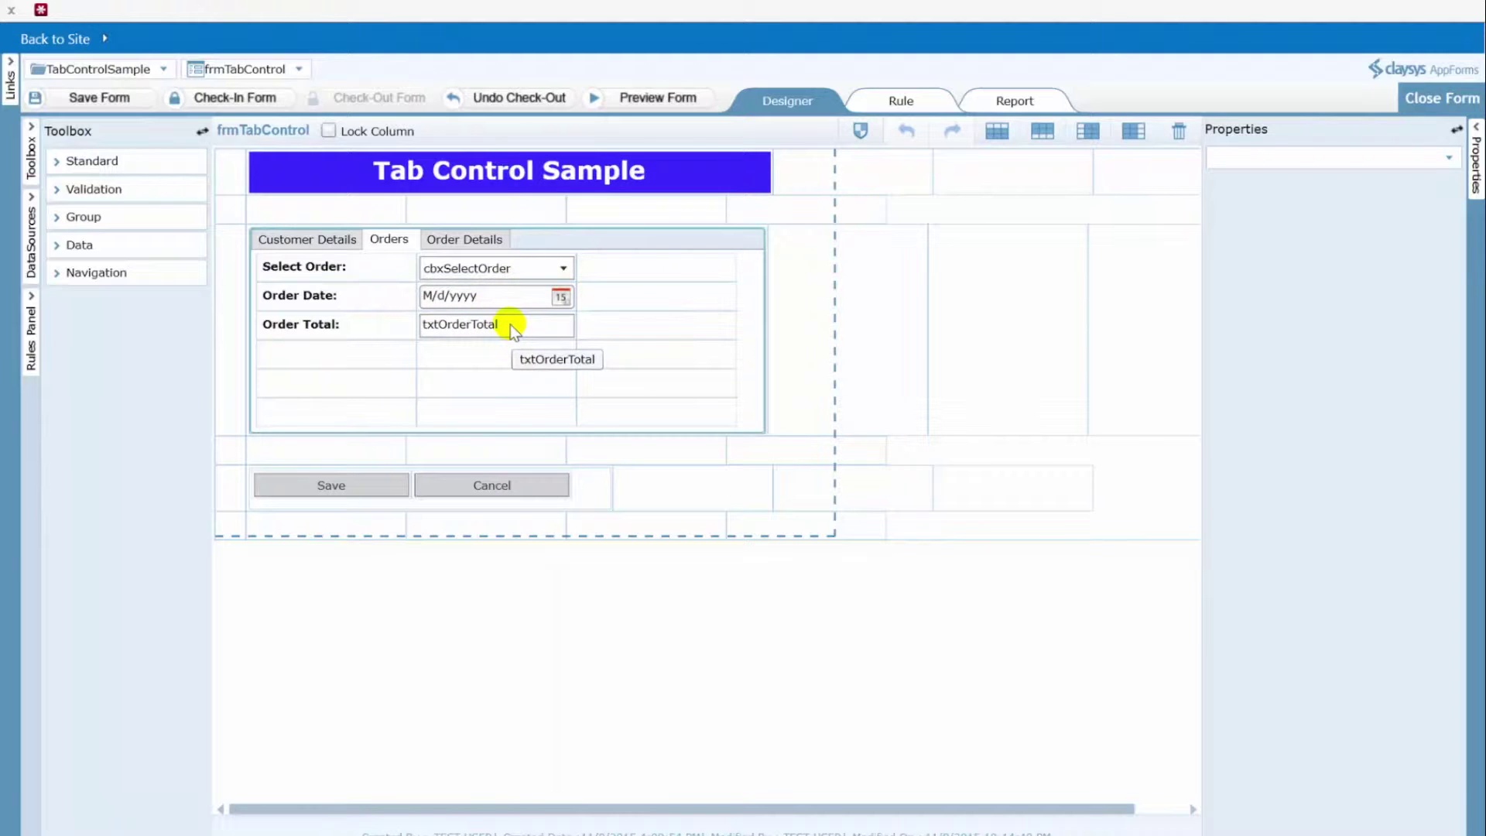
click(464, 241)
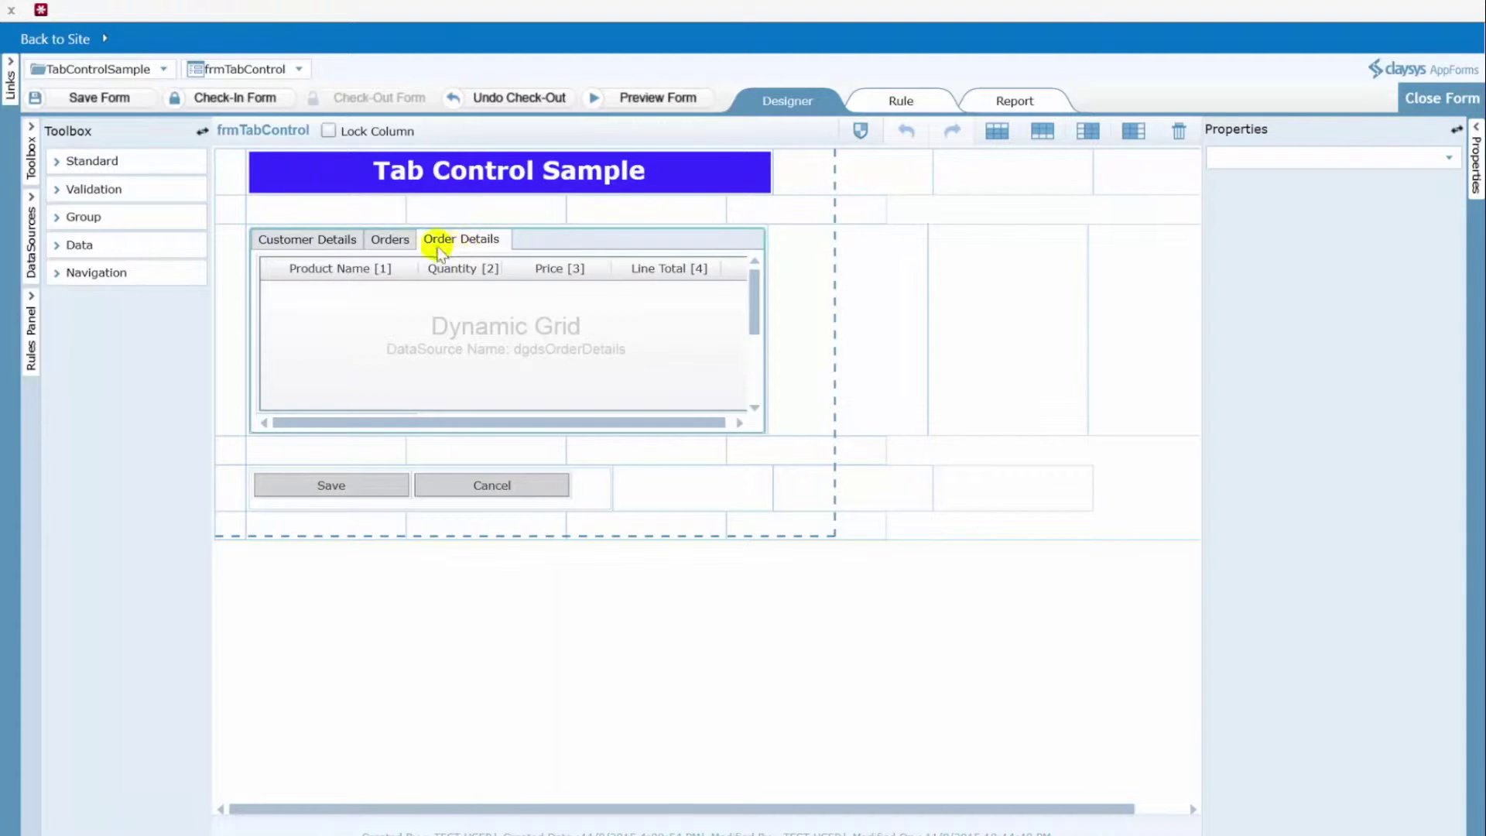
click(324, 241)
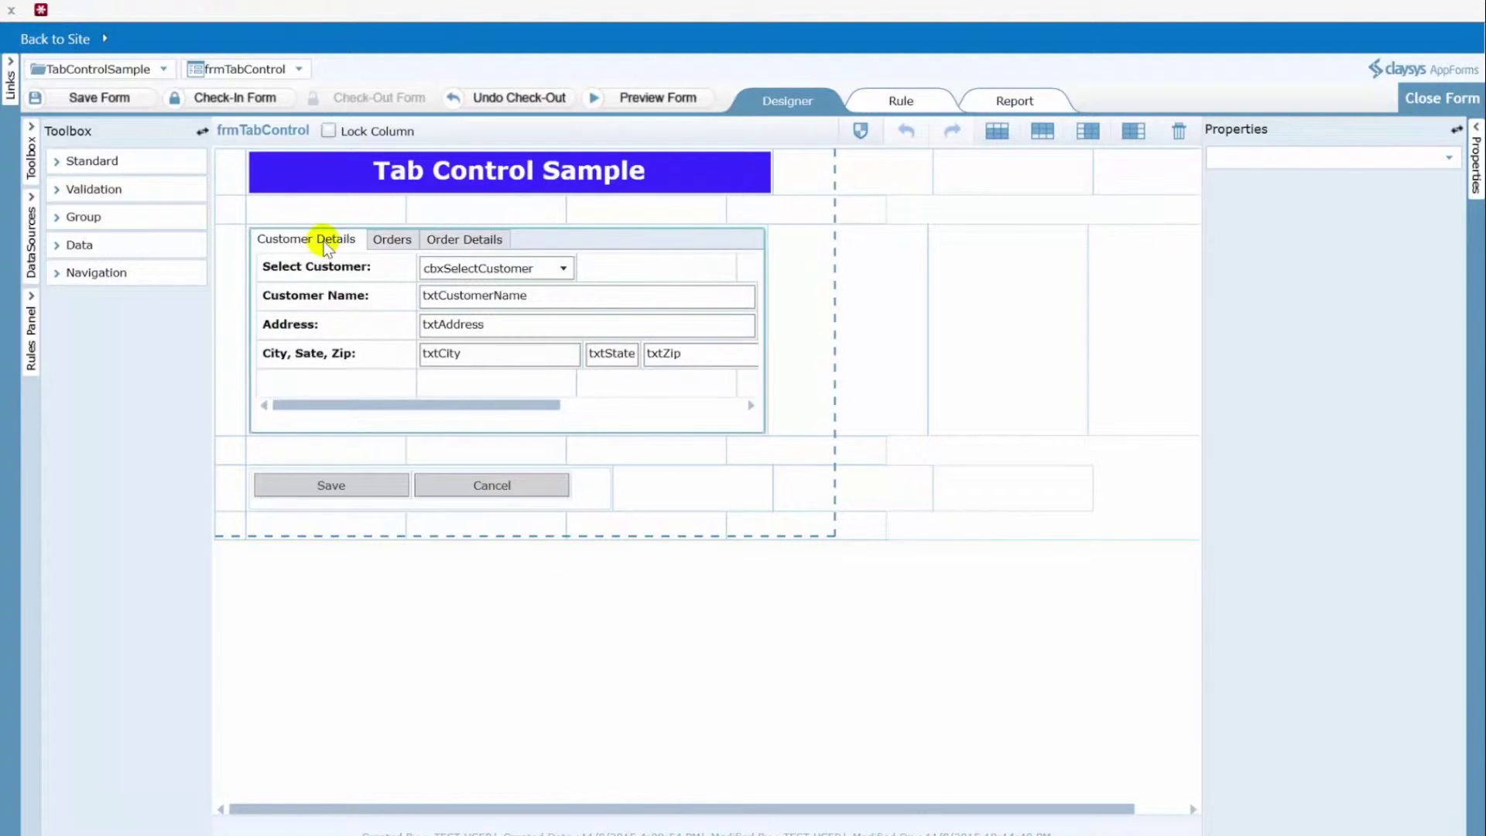
- Open the SharePoint data source of cbxSelectCustomer and review its source list, criteria and value mapping
click(539, 271)
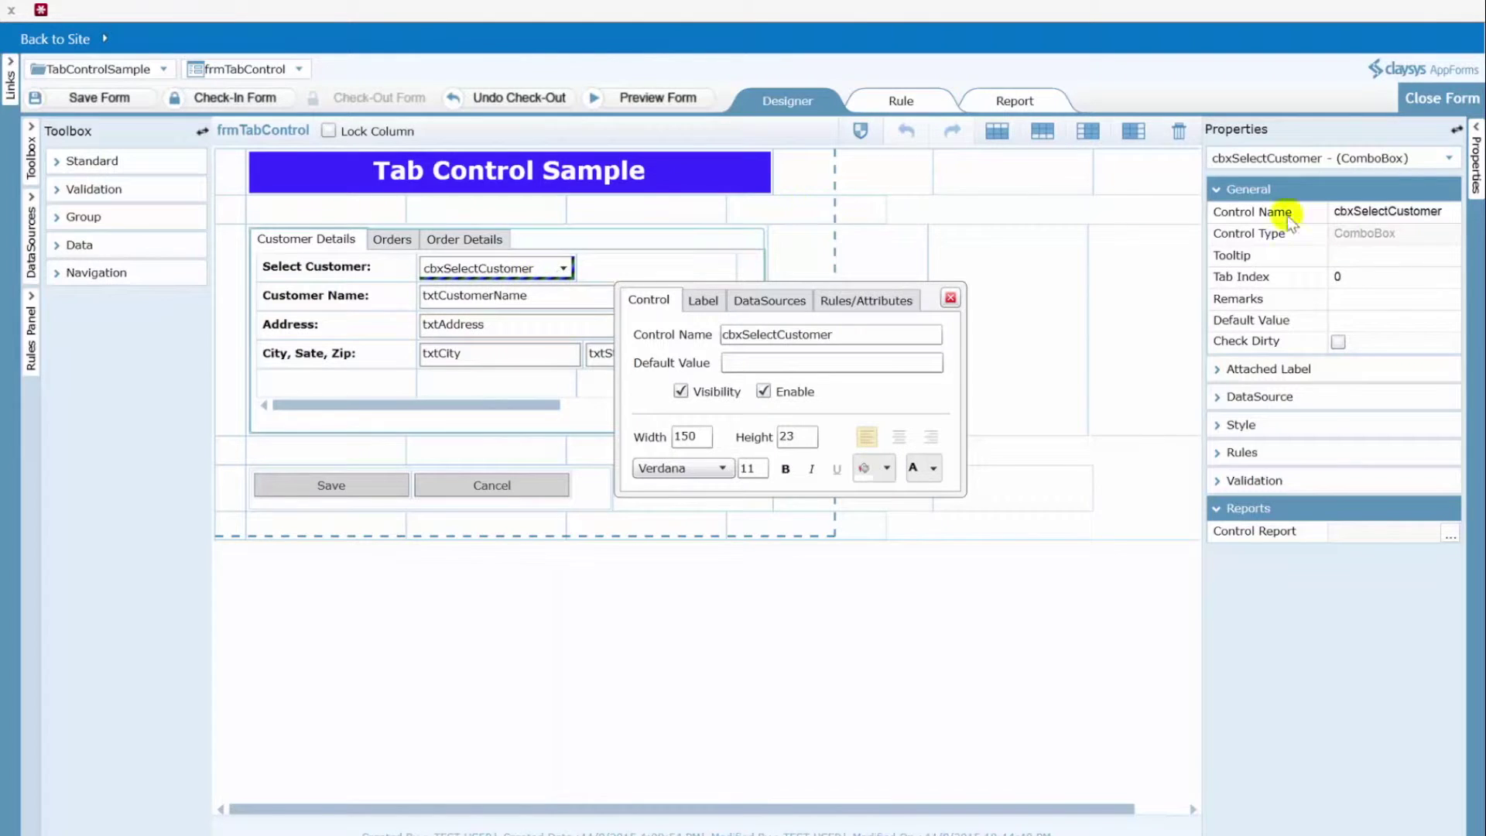
click(1304, 398)
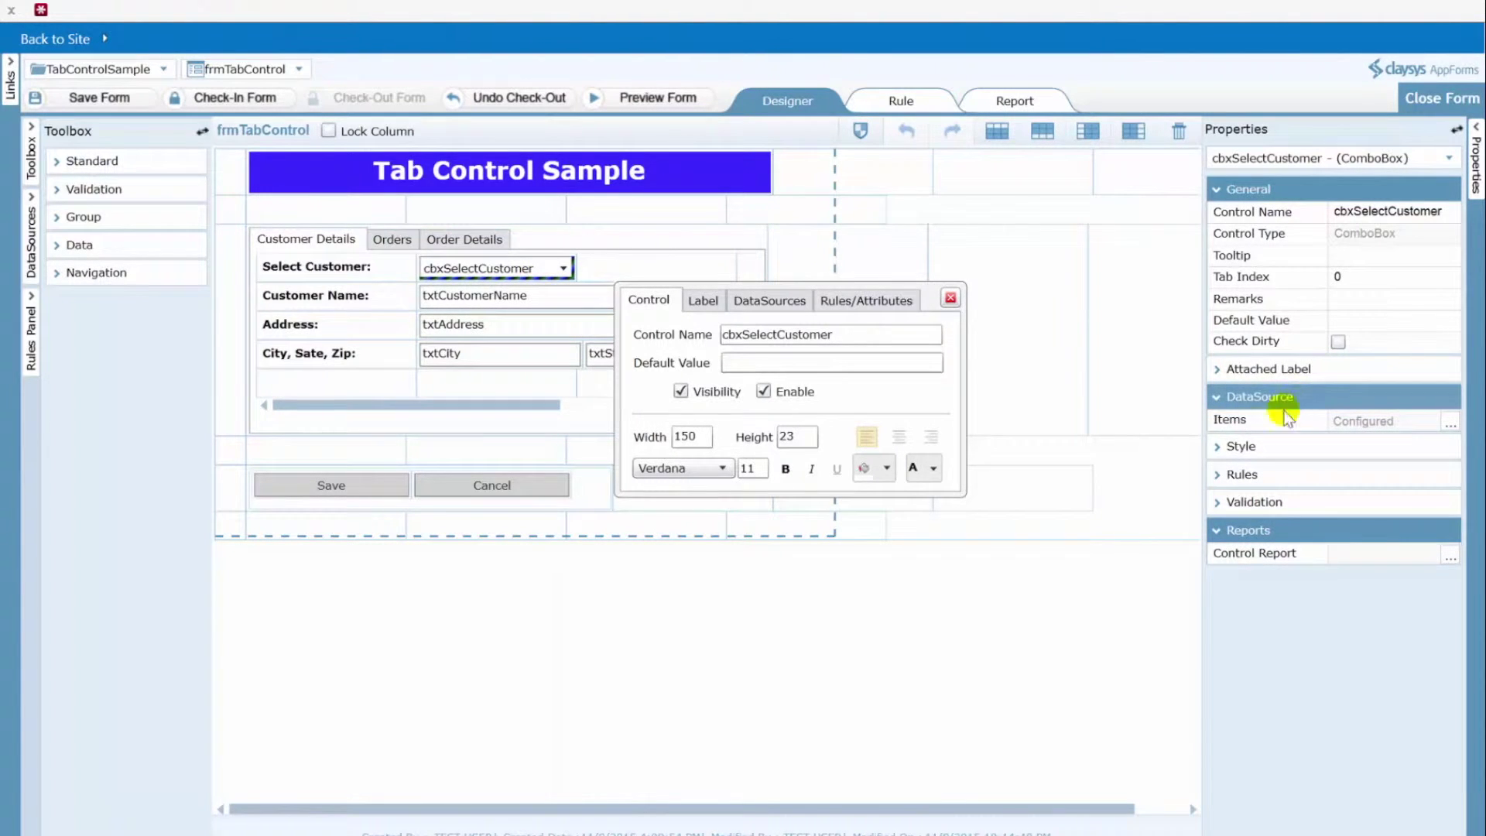
click(1450, 428)
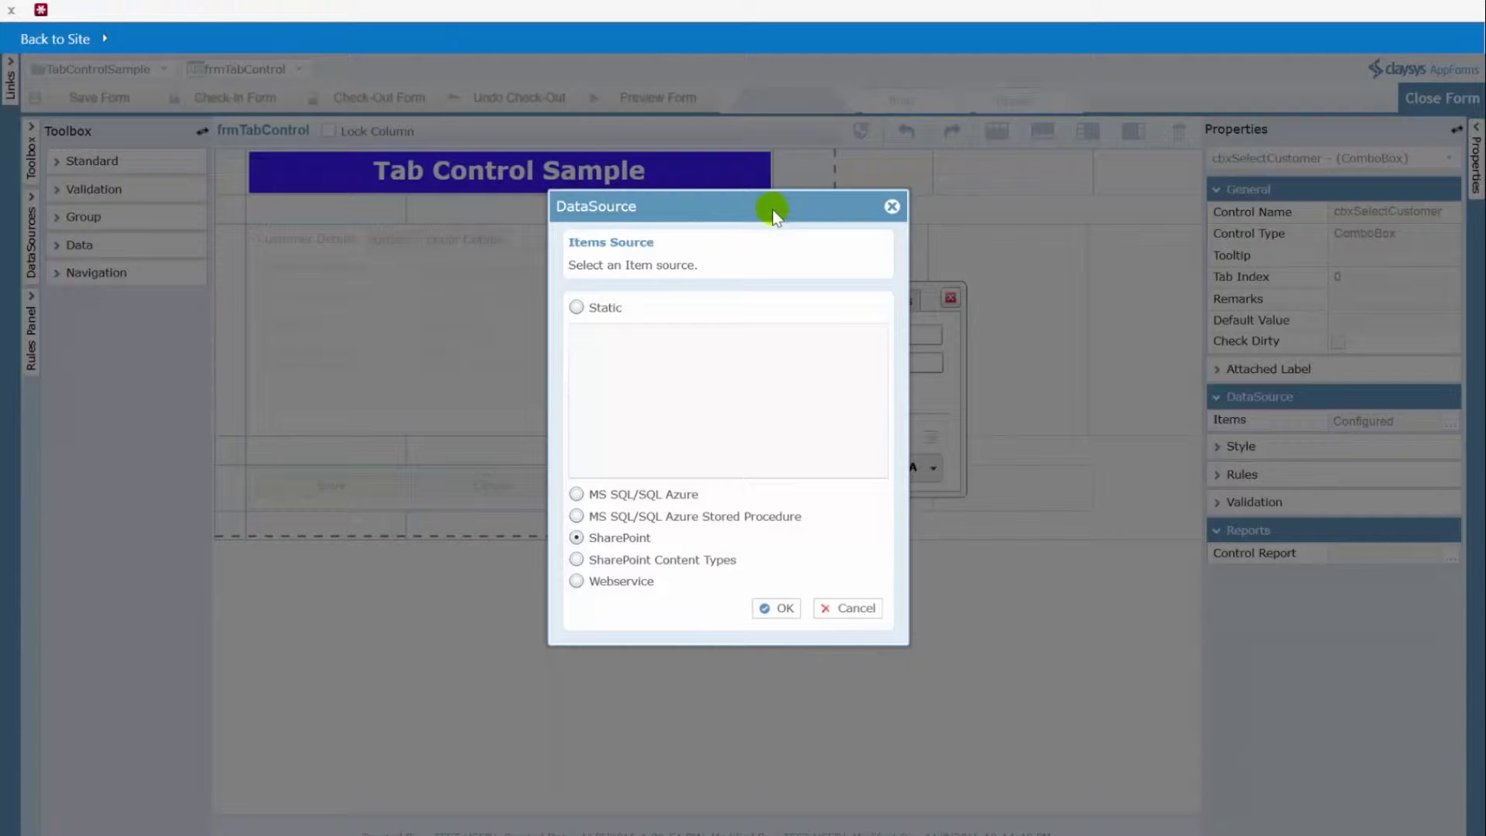
click(776, 609)
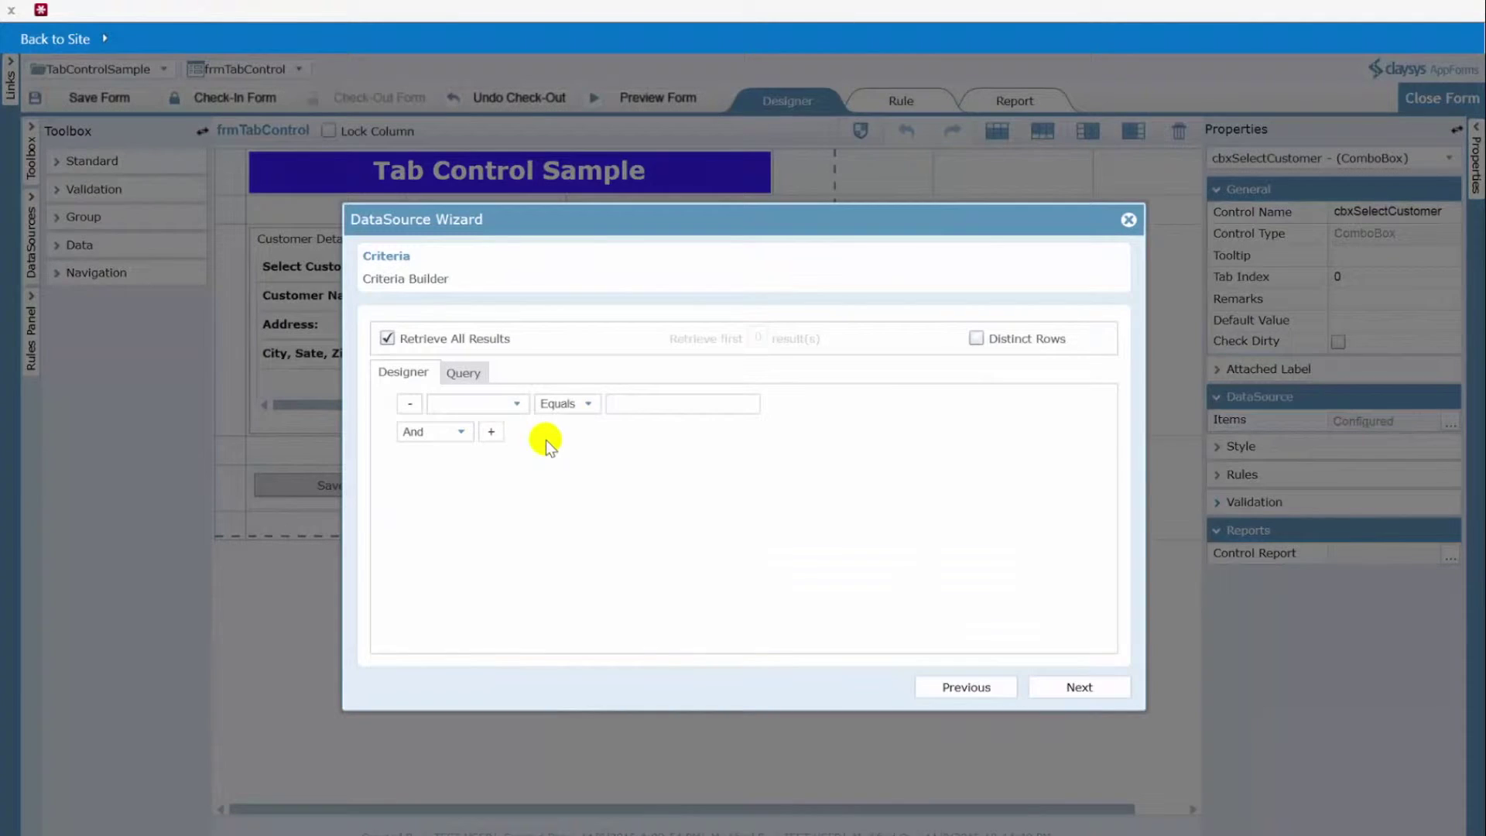
click(960, 688)
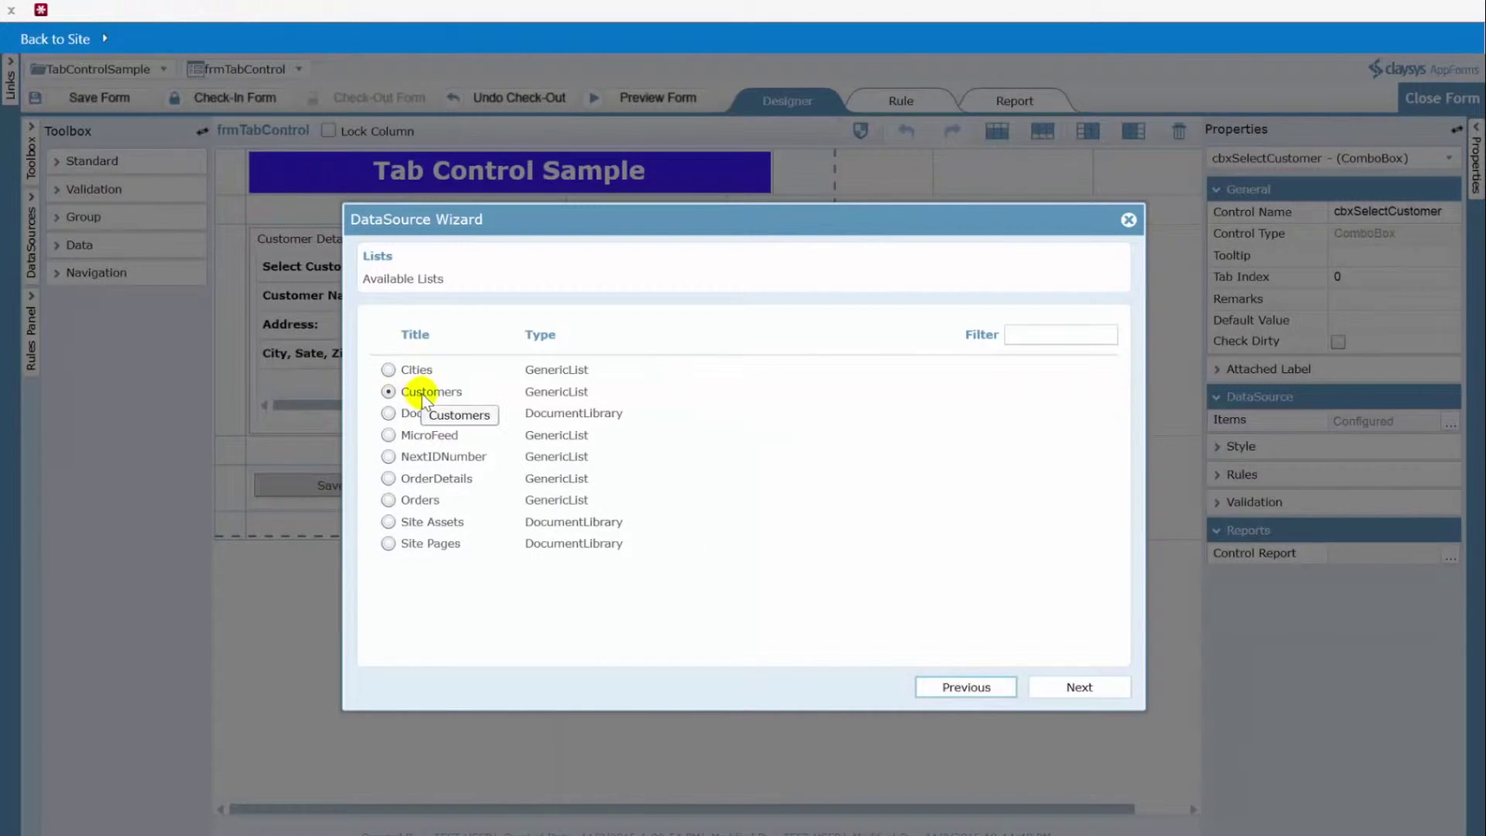
click(1078, 688)
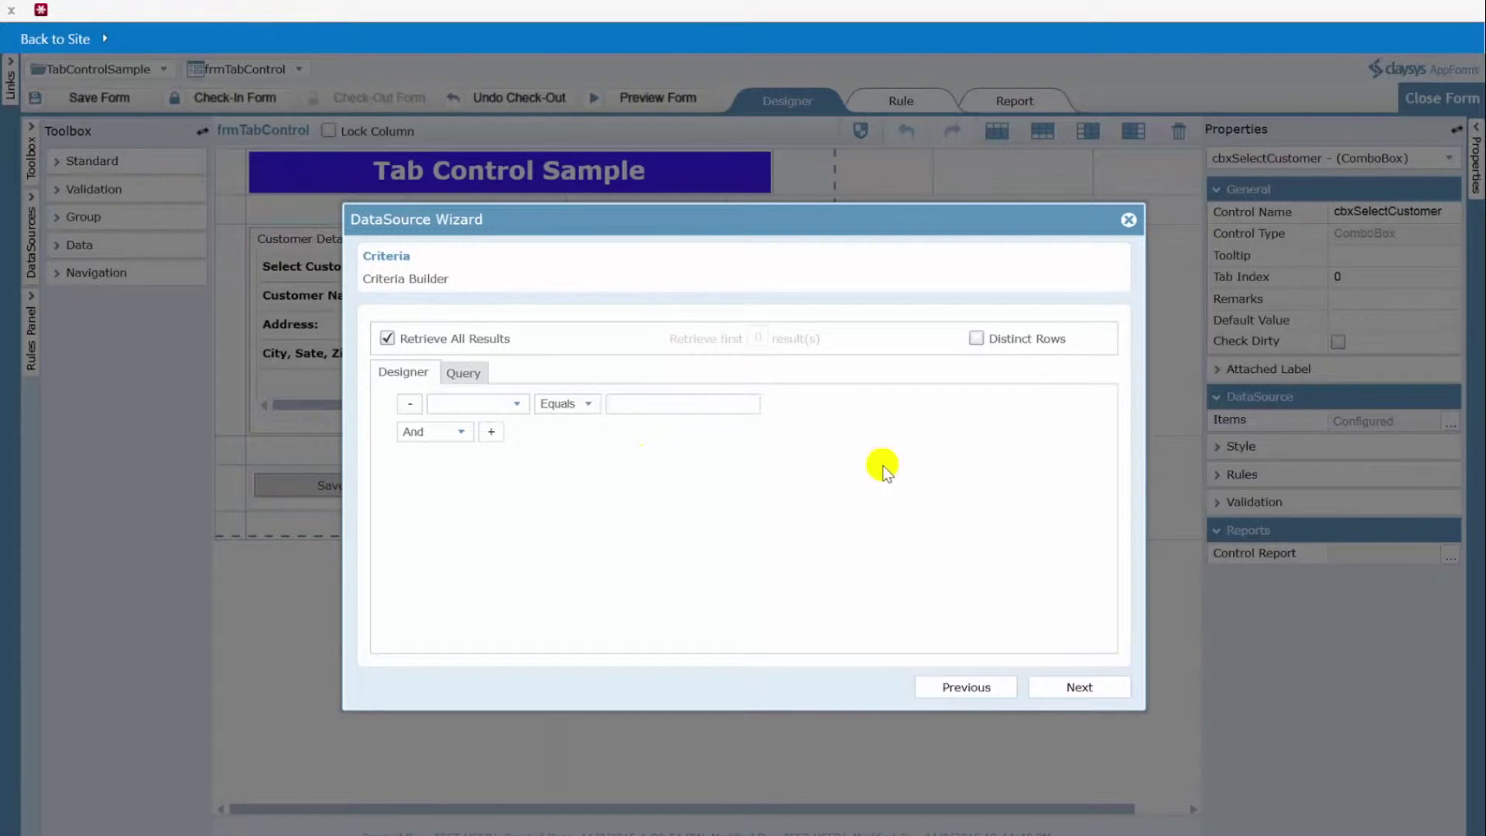
click(1079, 687)
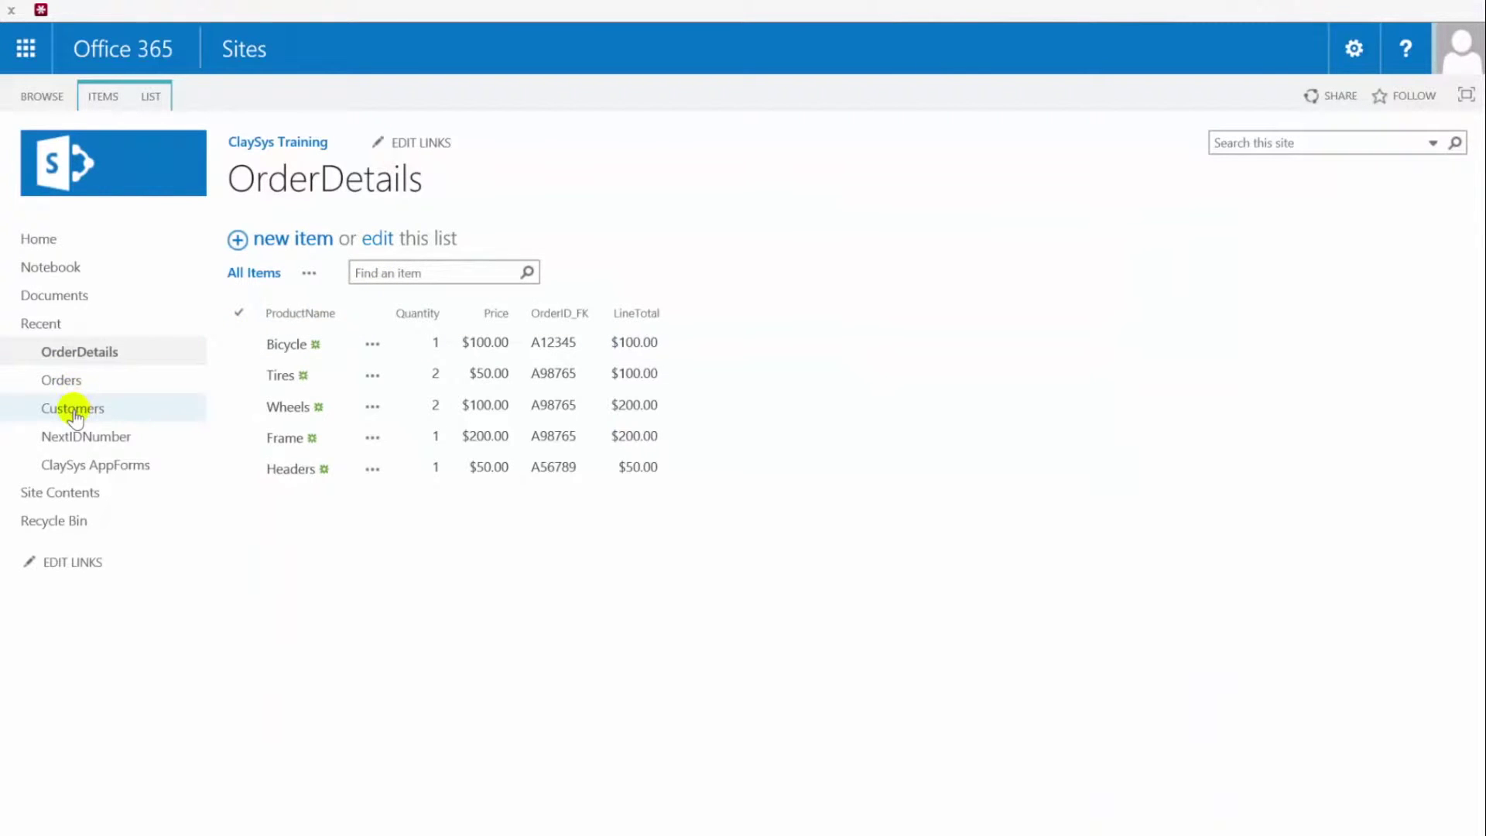
- Switch to the SharePoint site and look through the columns of the Customers, Orders and OrderDetails lists
click(73, 409)
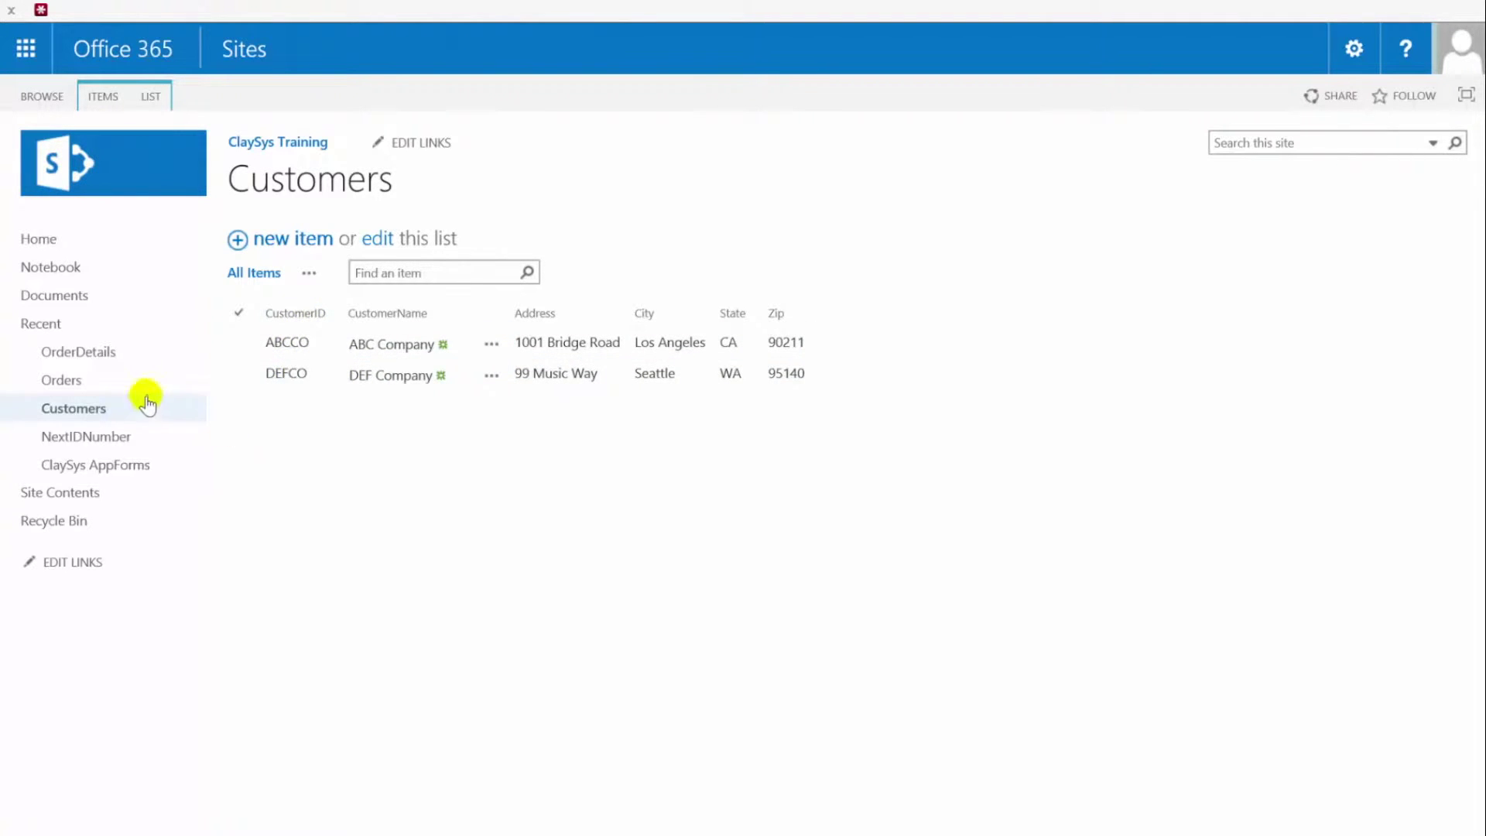
click(73, 381)
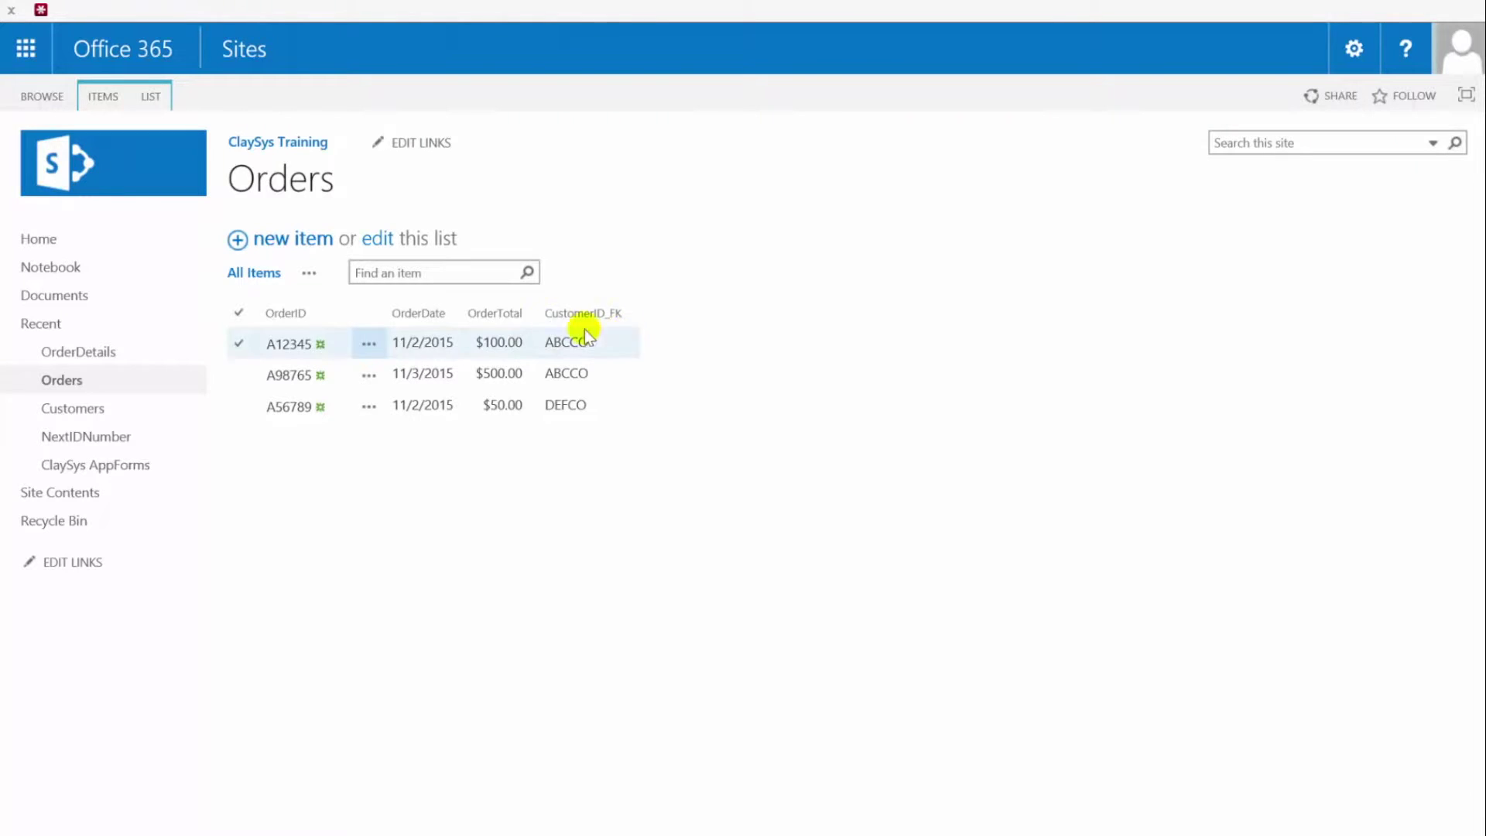
click(109, 354)
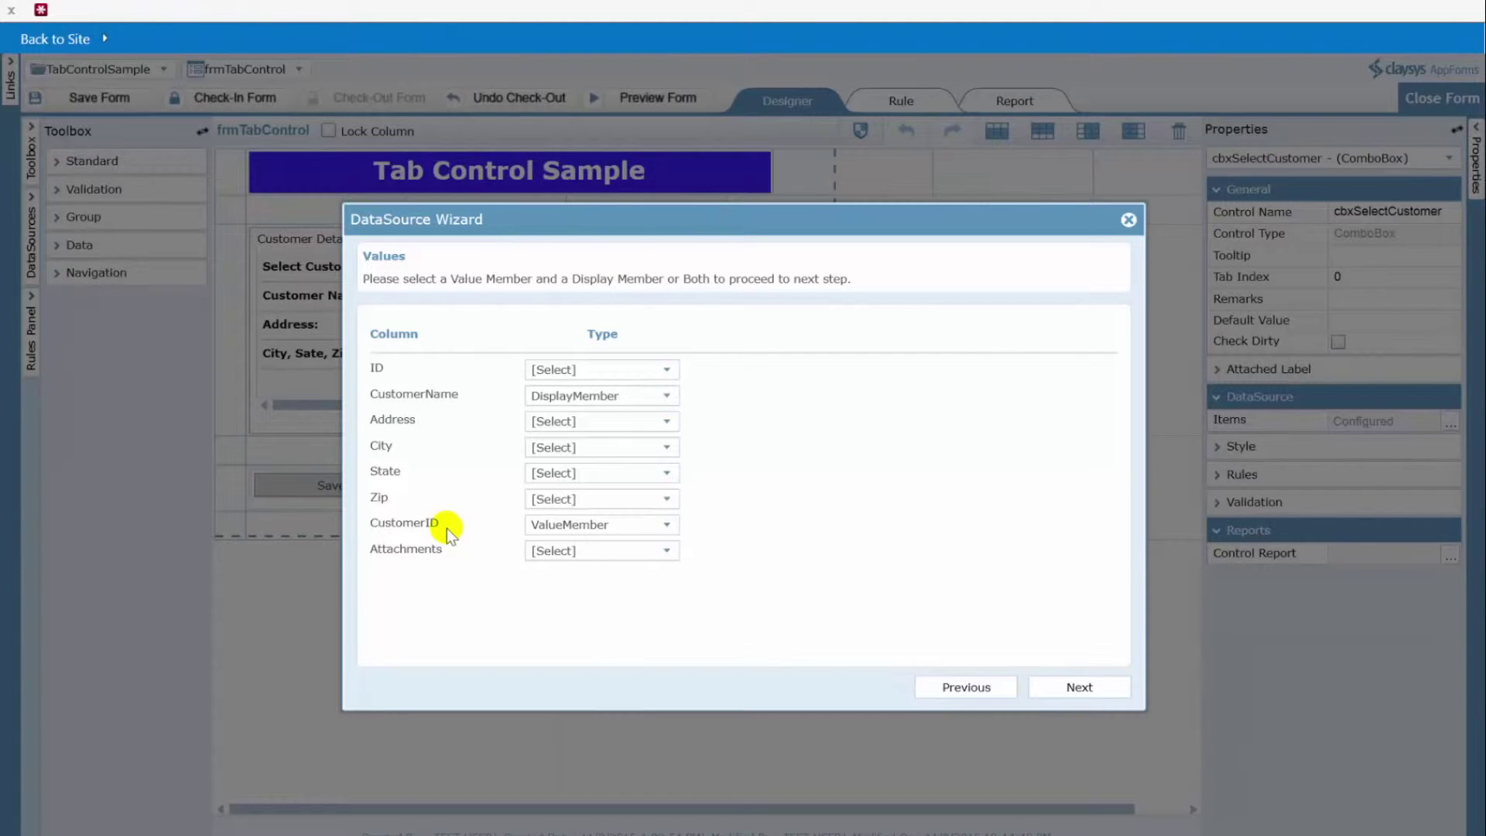
- Back in the AppForms DataSource Wizard, review the customer combo box's fill triggers and sort order, then close it without changes
click(1076, 688)
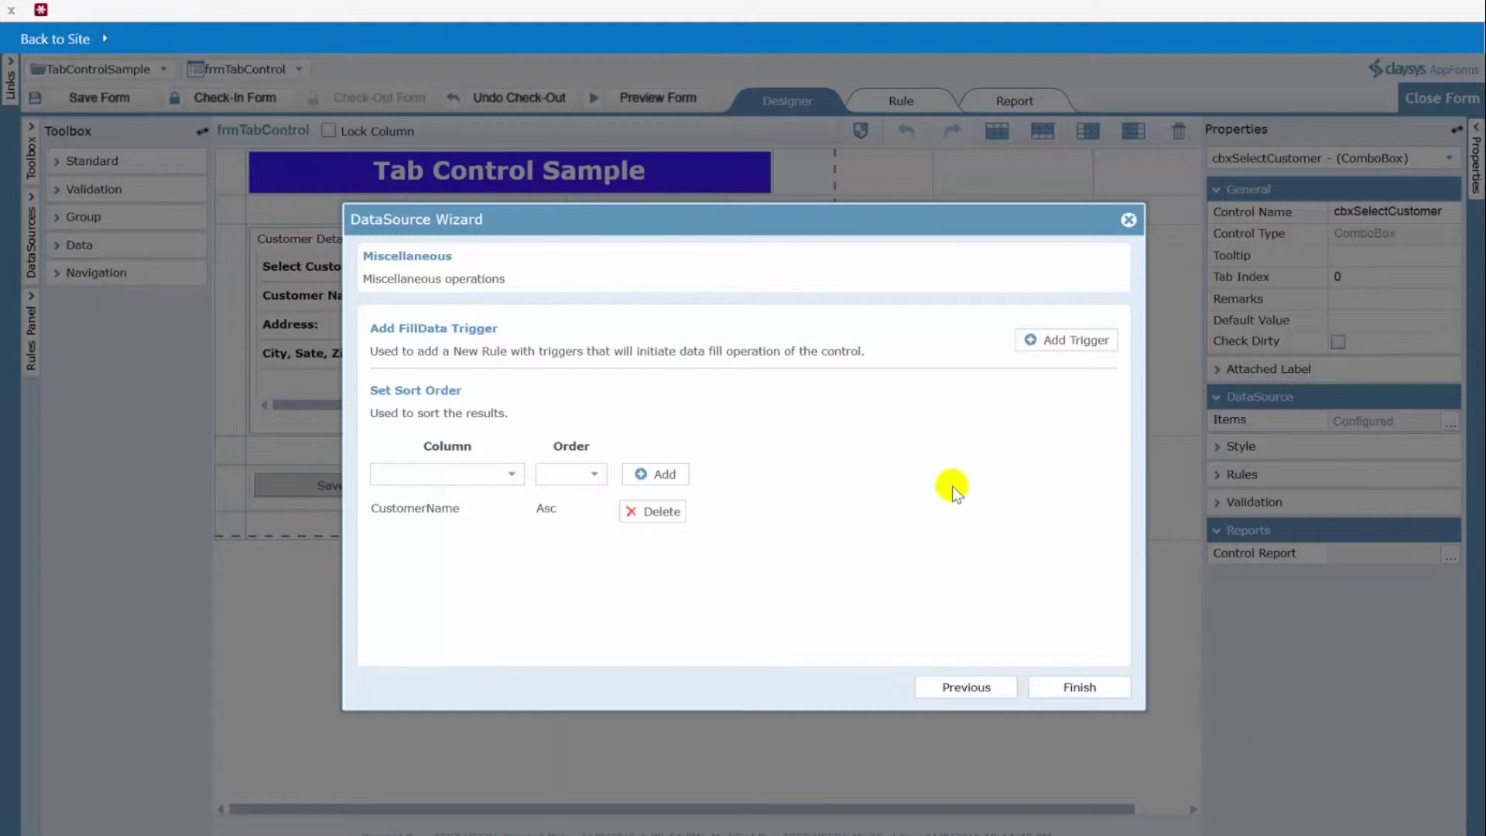
click(1066, 341)
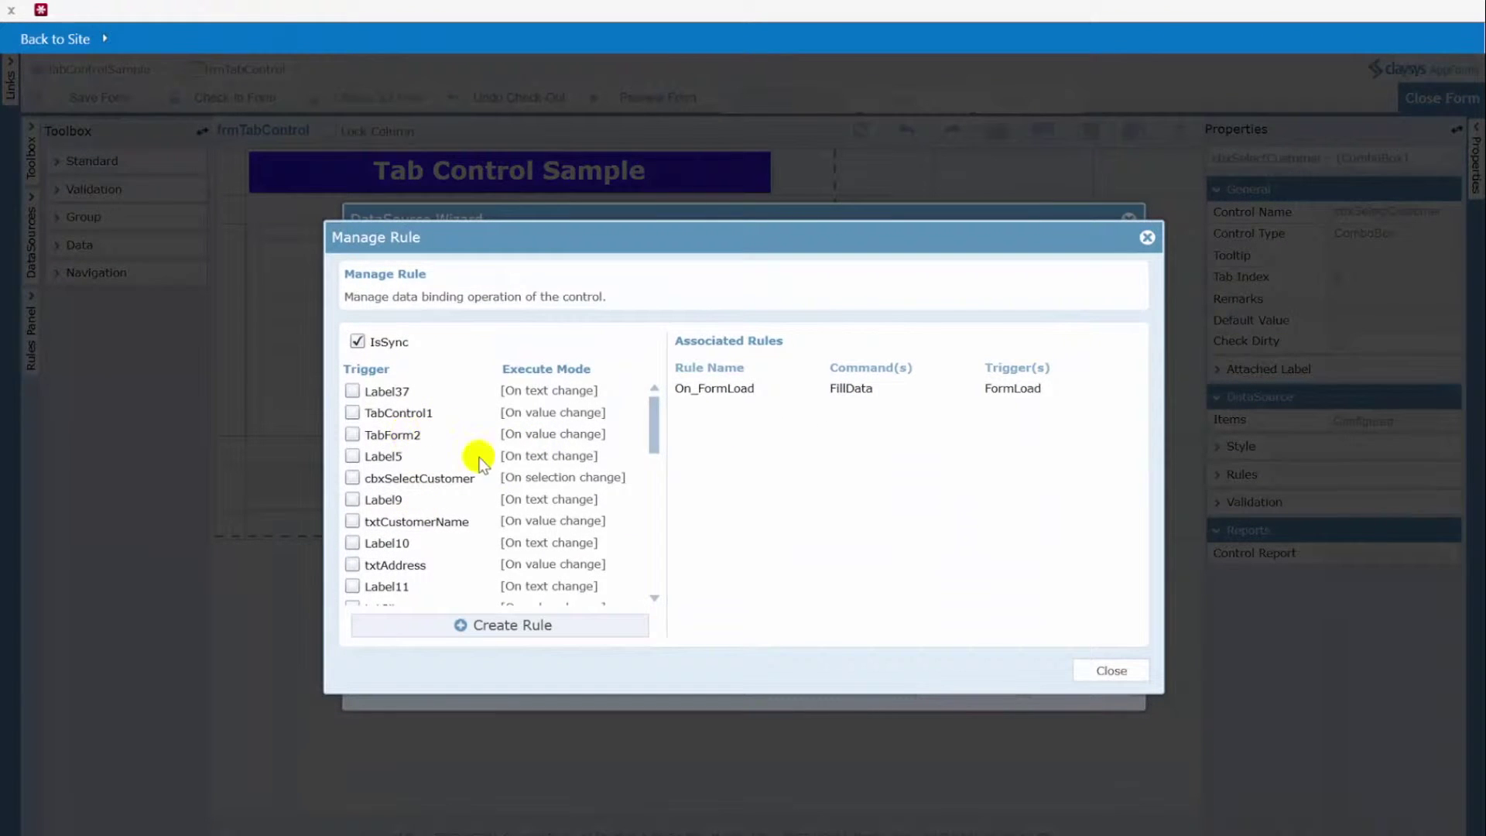
drag(654, 418, 656, 545)
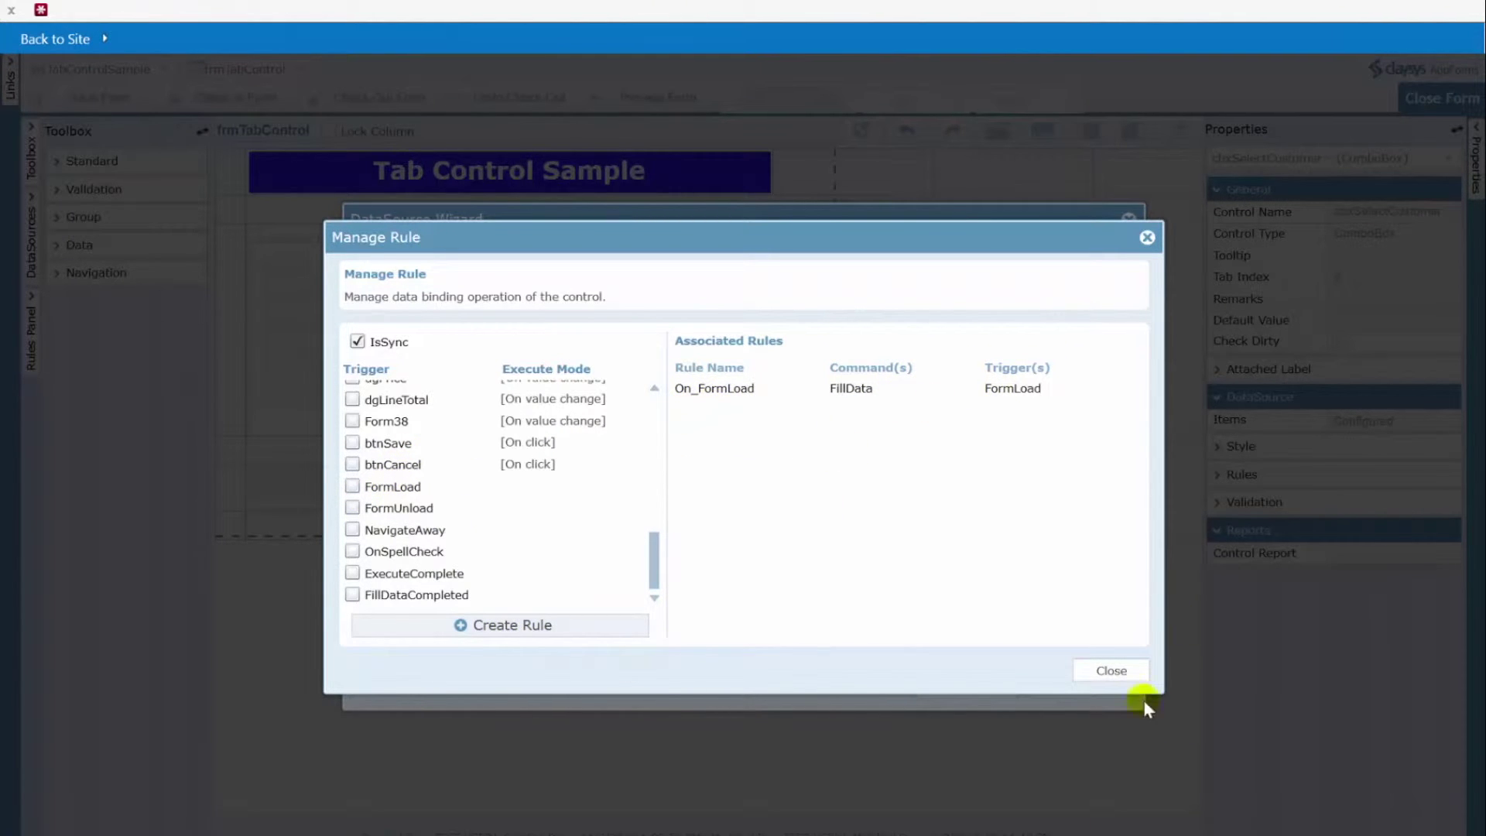
click(1108, 671)
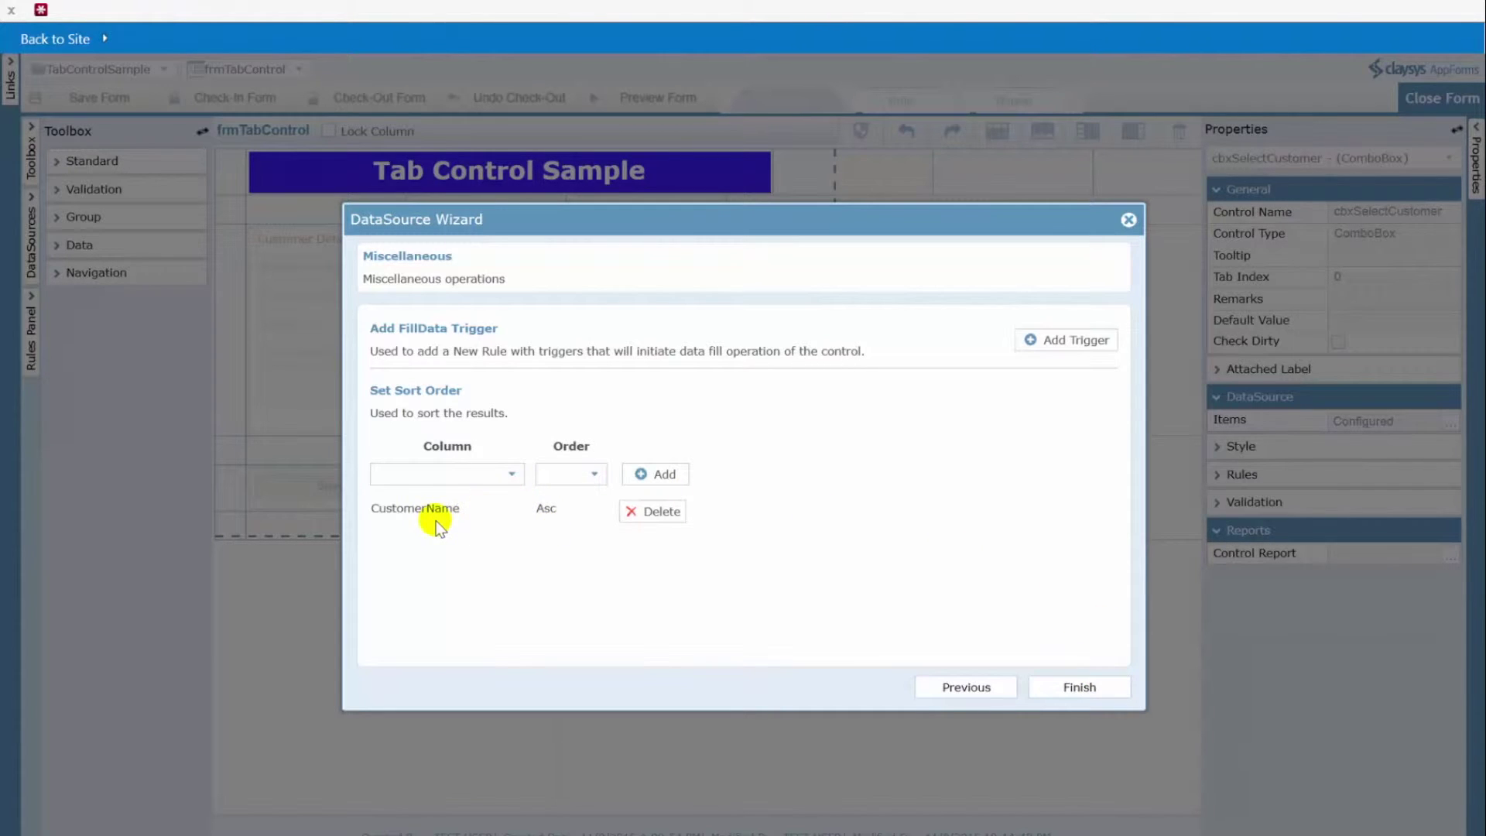
click(1128, 220)
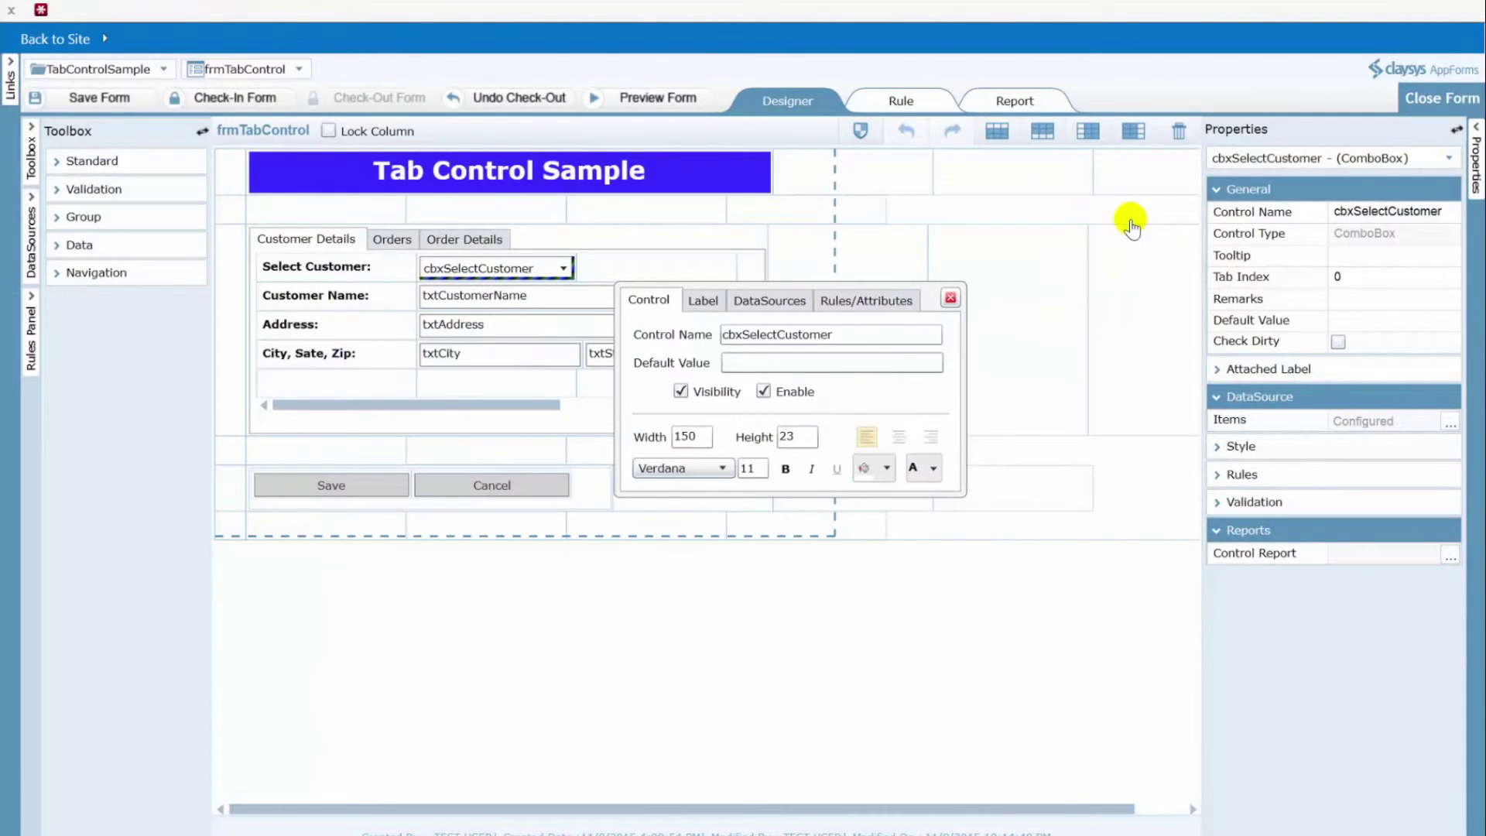
click(949, 295)
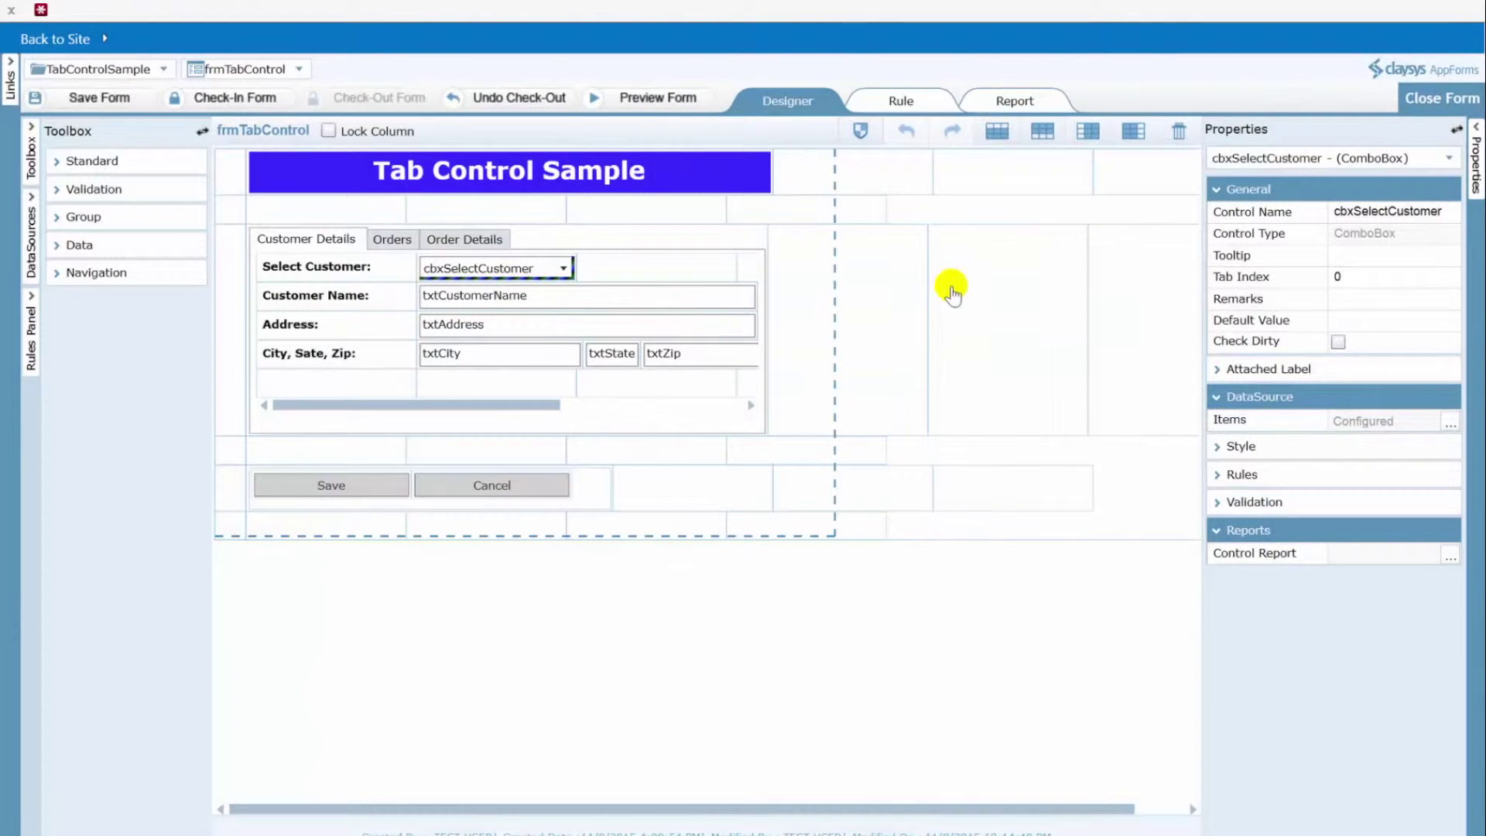
- Preview the form to check the customer and order selection lists and the contents of all three tabs, then close the preview
click(642, 98)
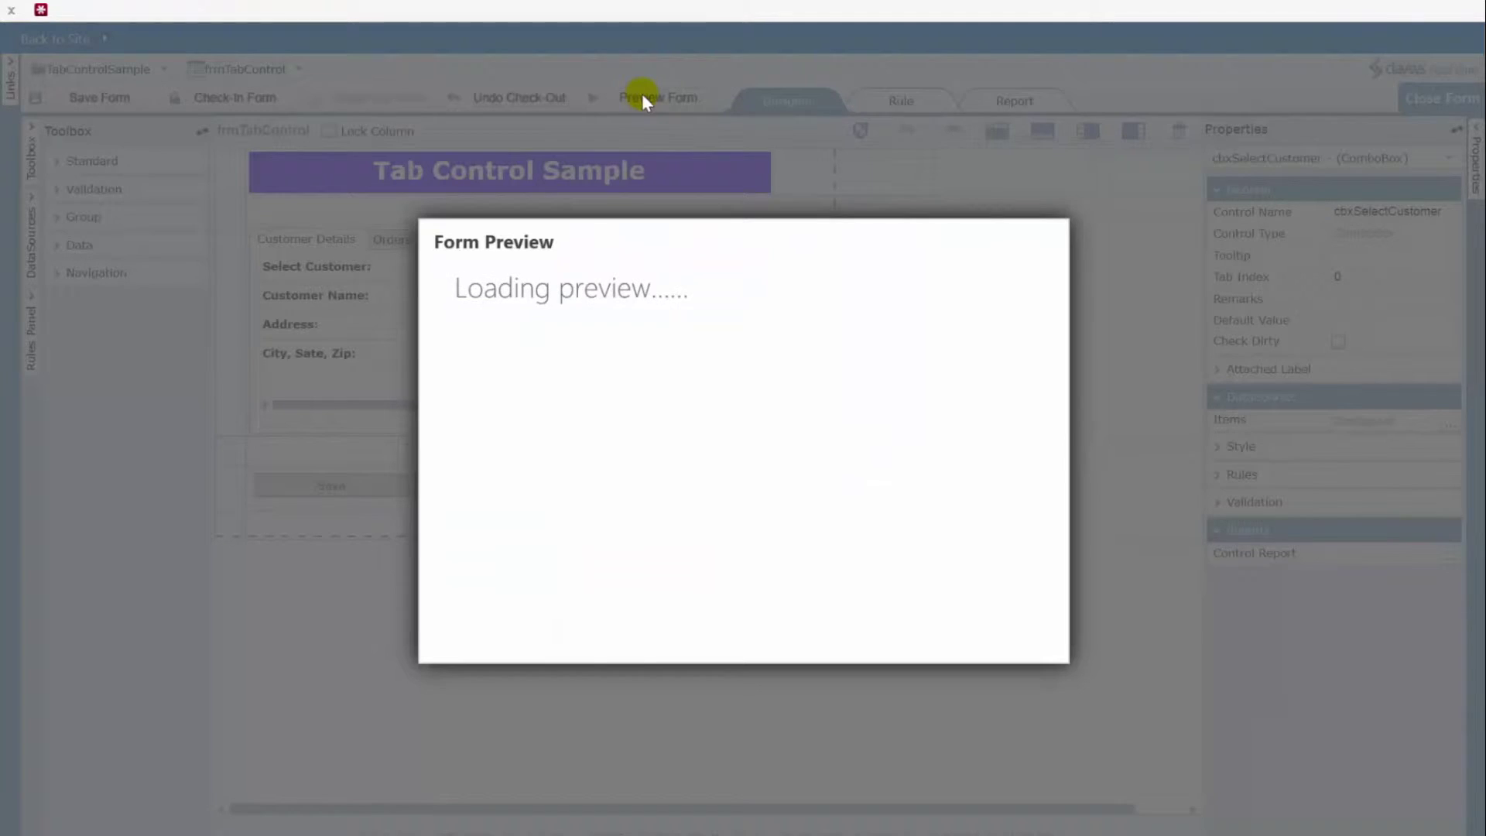
click(774, 394)
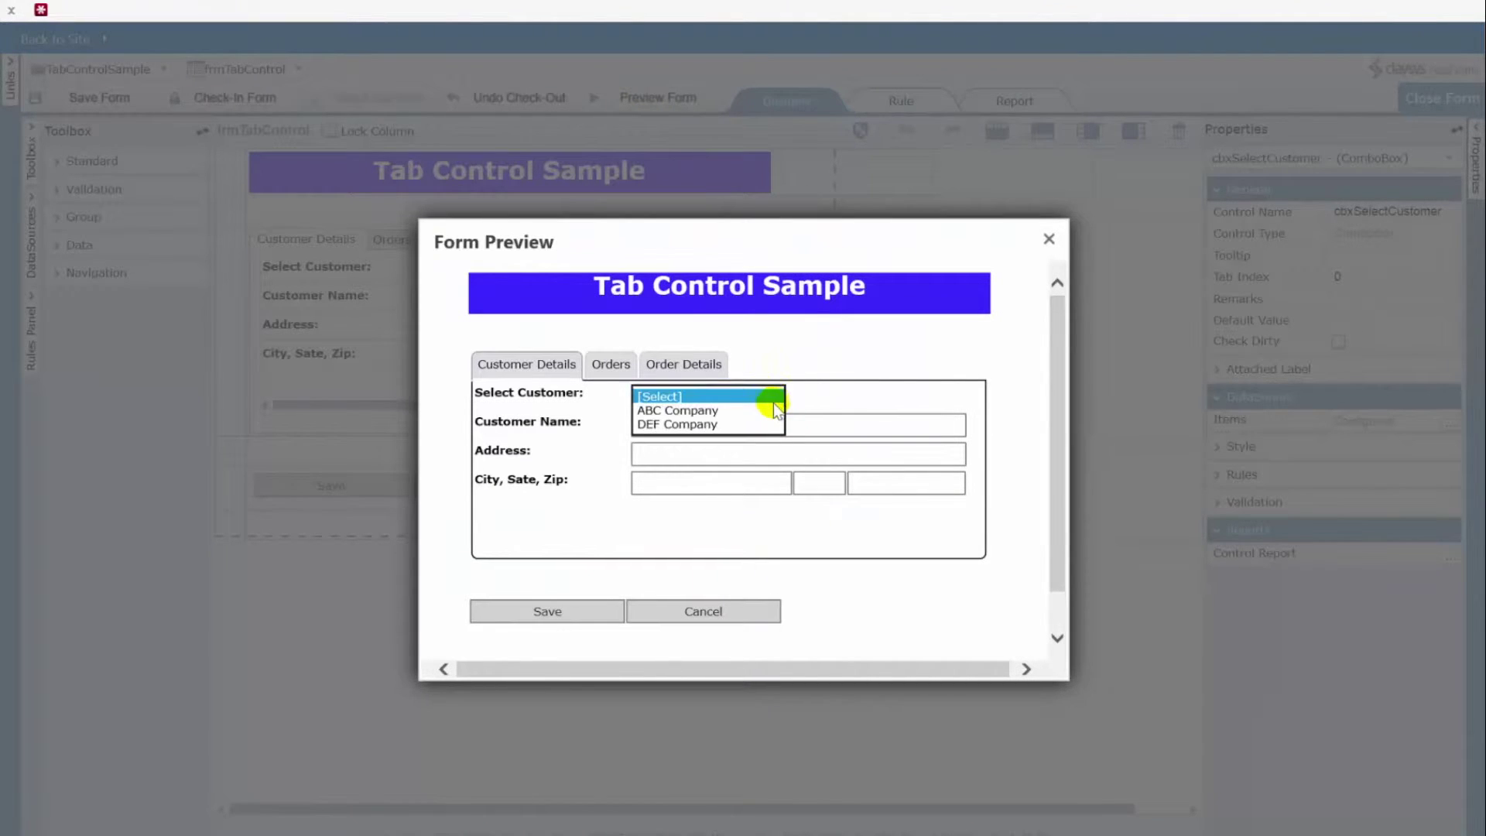
click(773, 402)
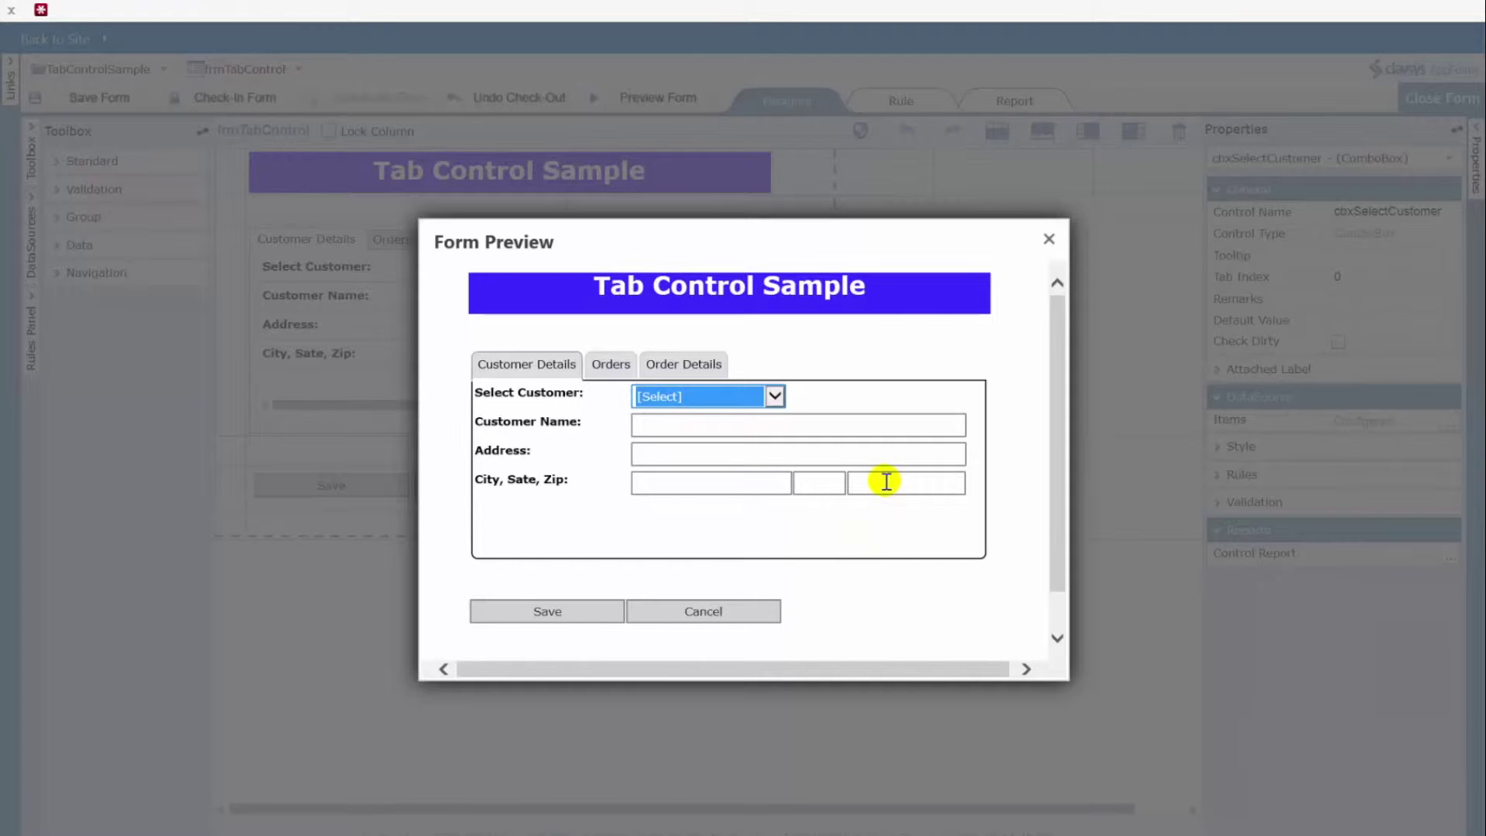
click(611, 364)
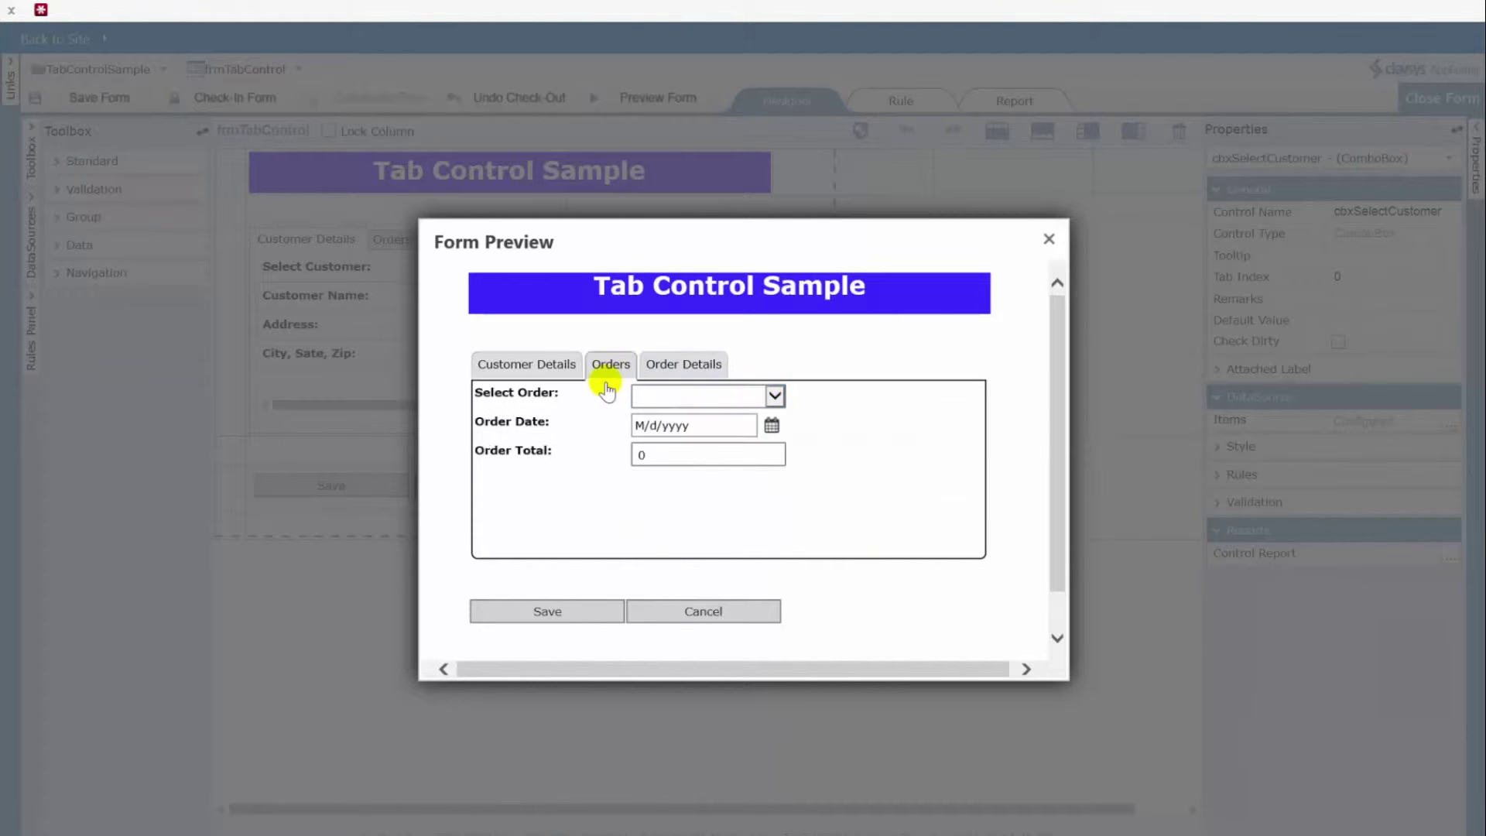
click(774, 395)
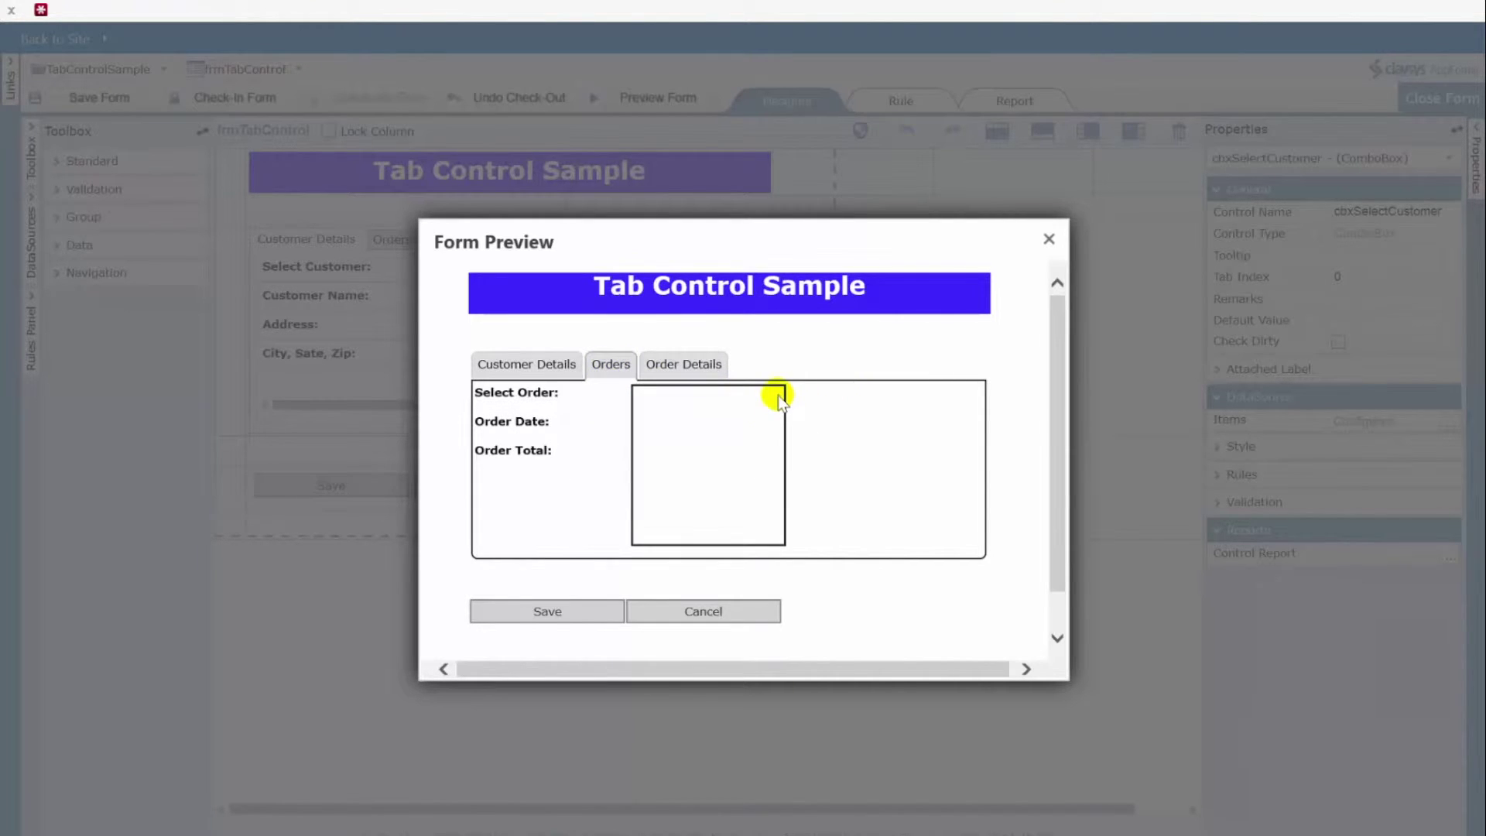
click(796, 387)
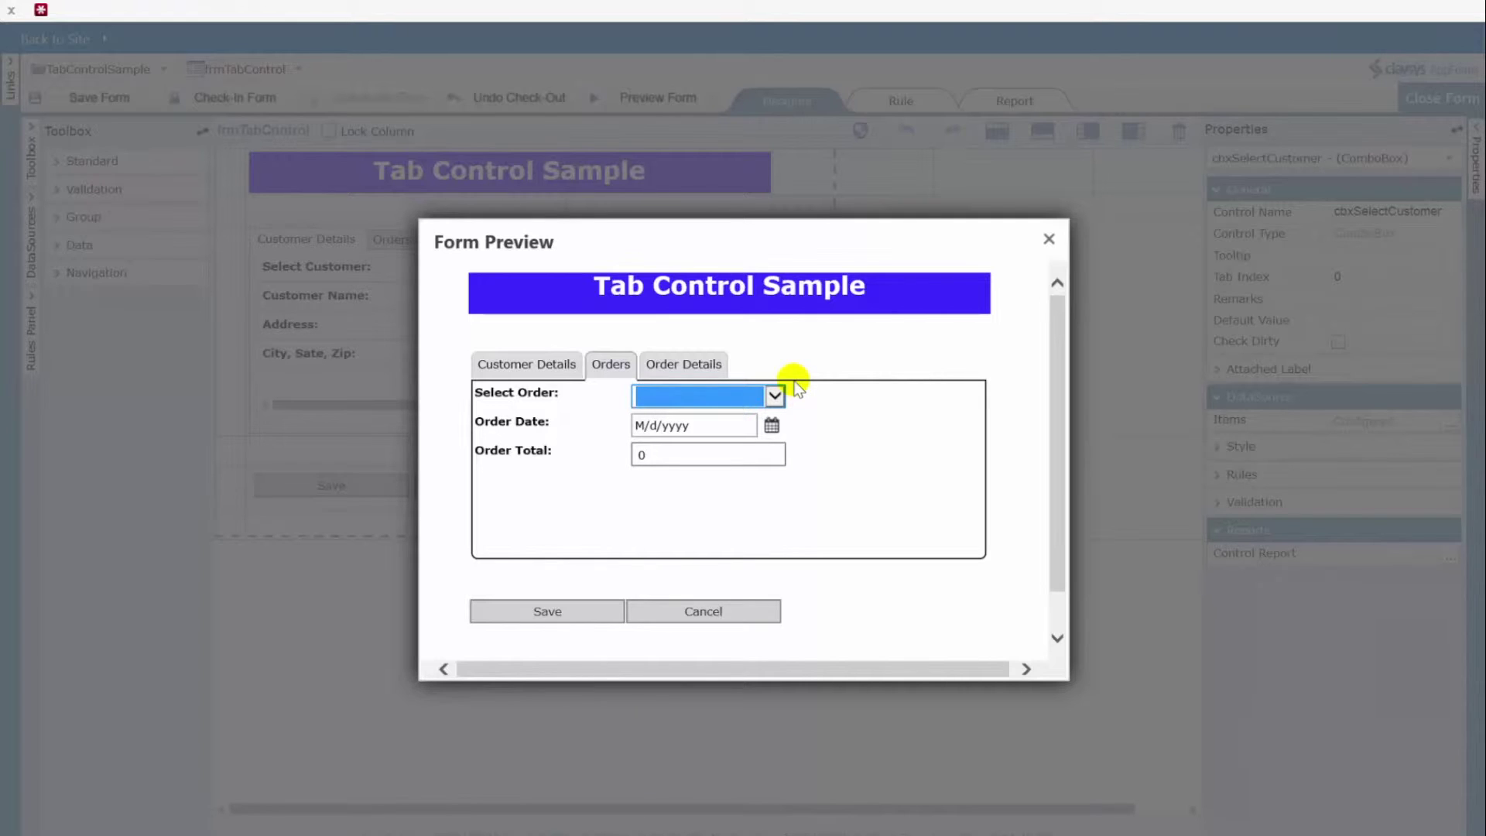
click(681, 364)
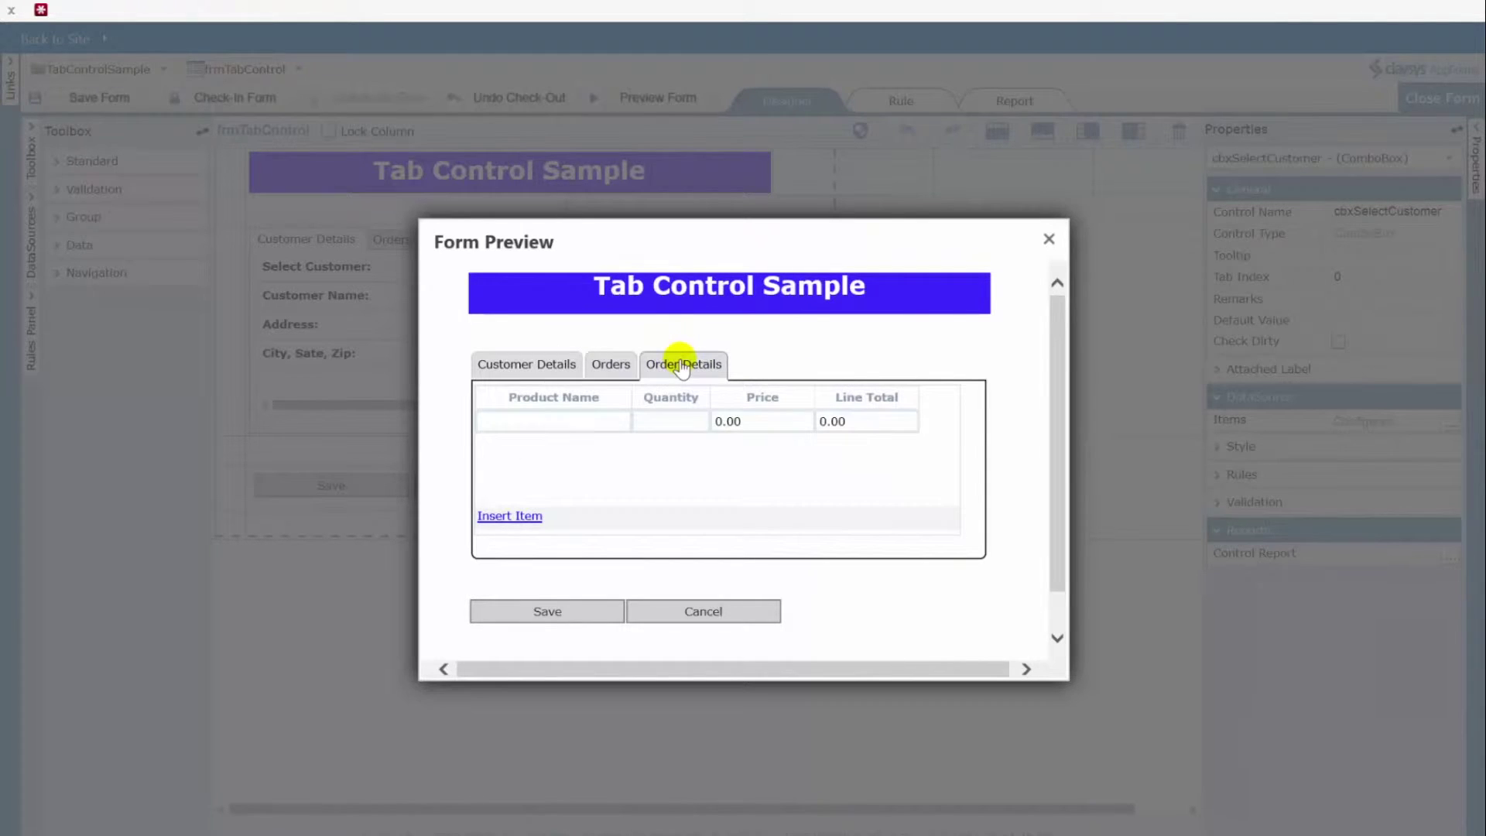
click(549, 366)
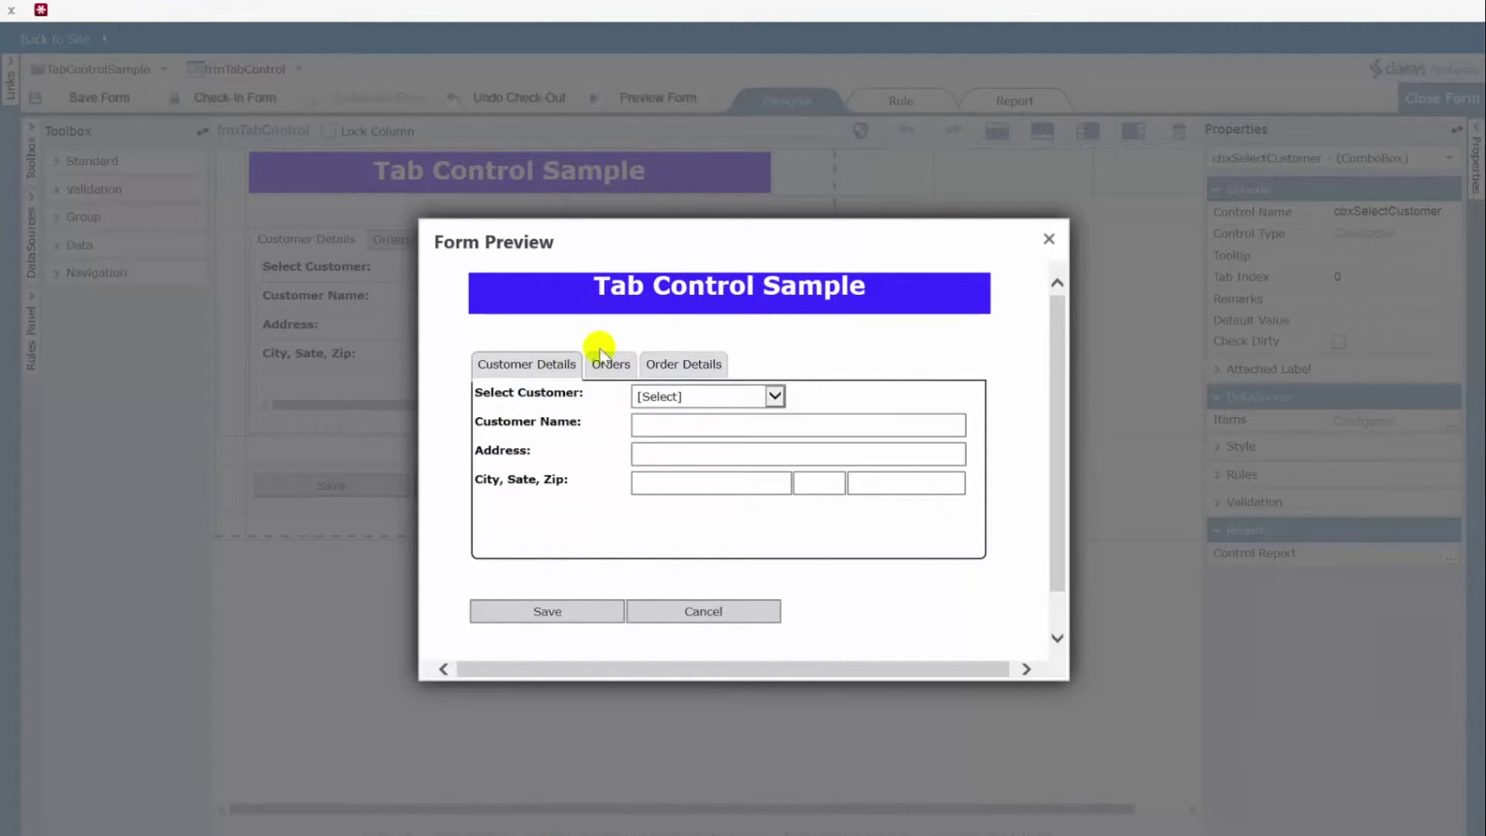
click(1048, 239)
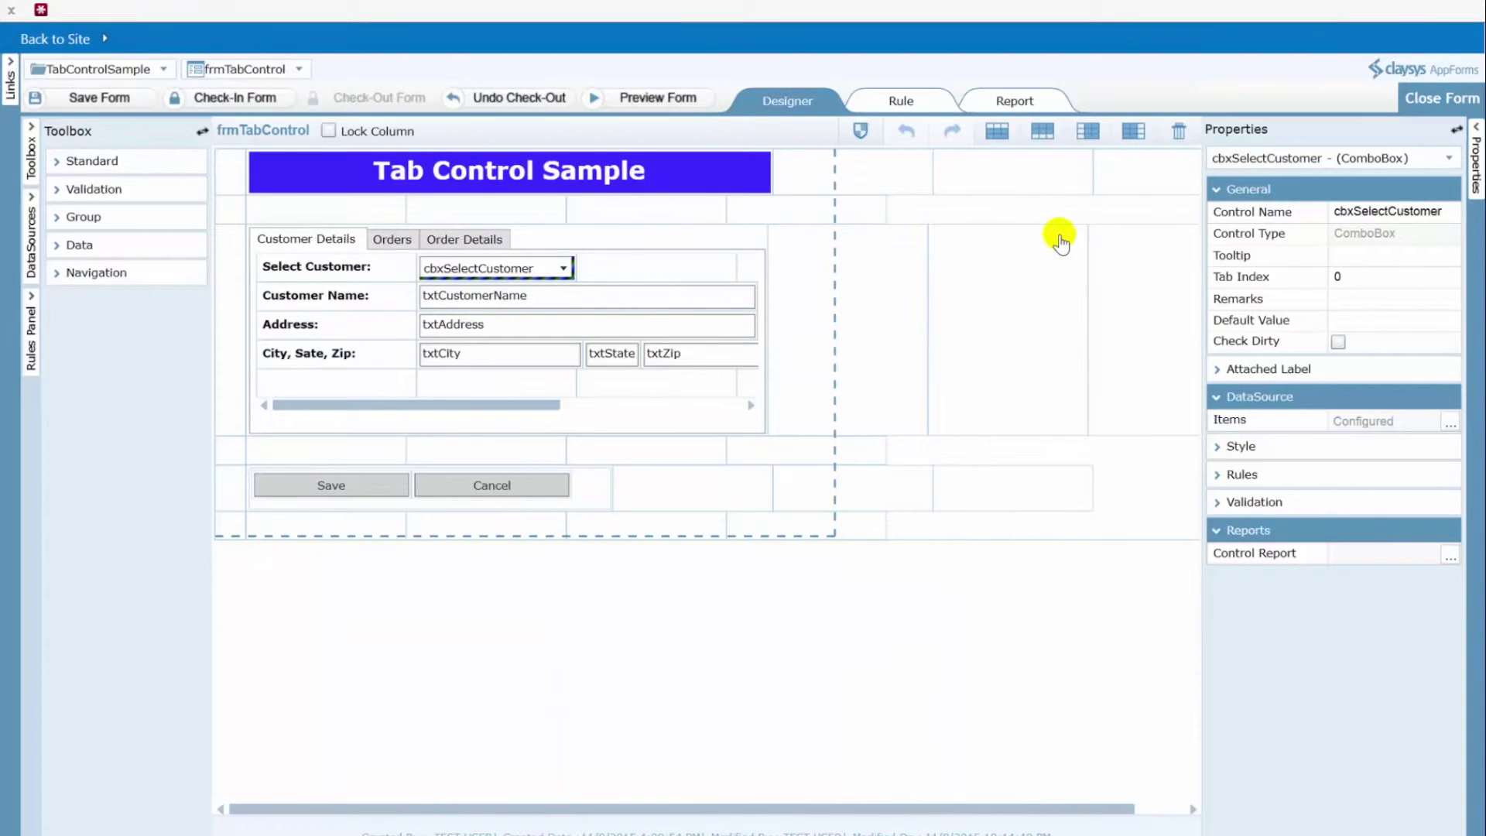
- Open the SharePoint data source of cbxSelectOrder on the Orders tab and review its source list and filter criteria
click(393, 240)
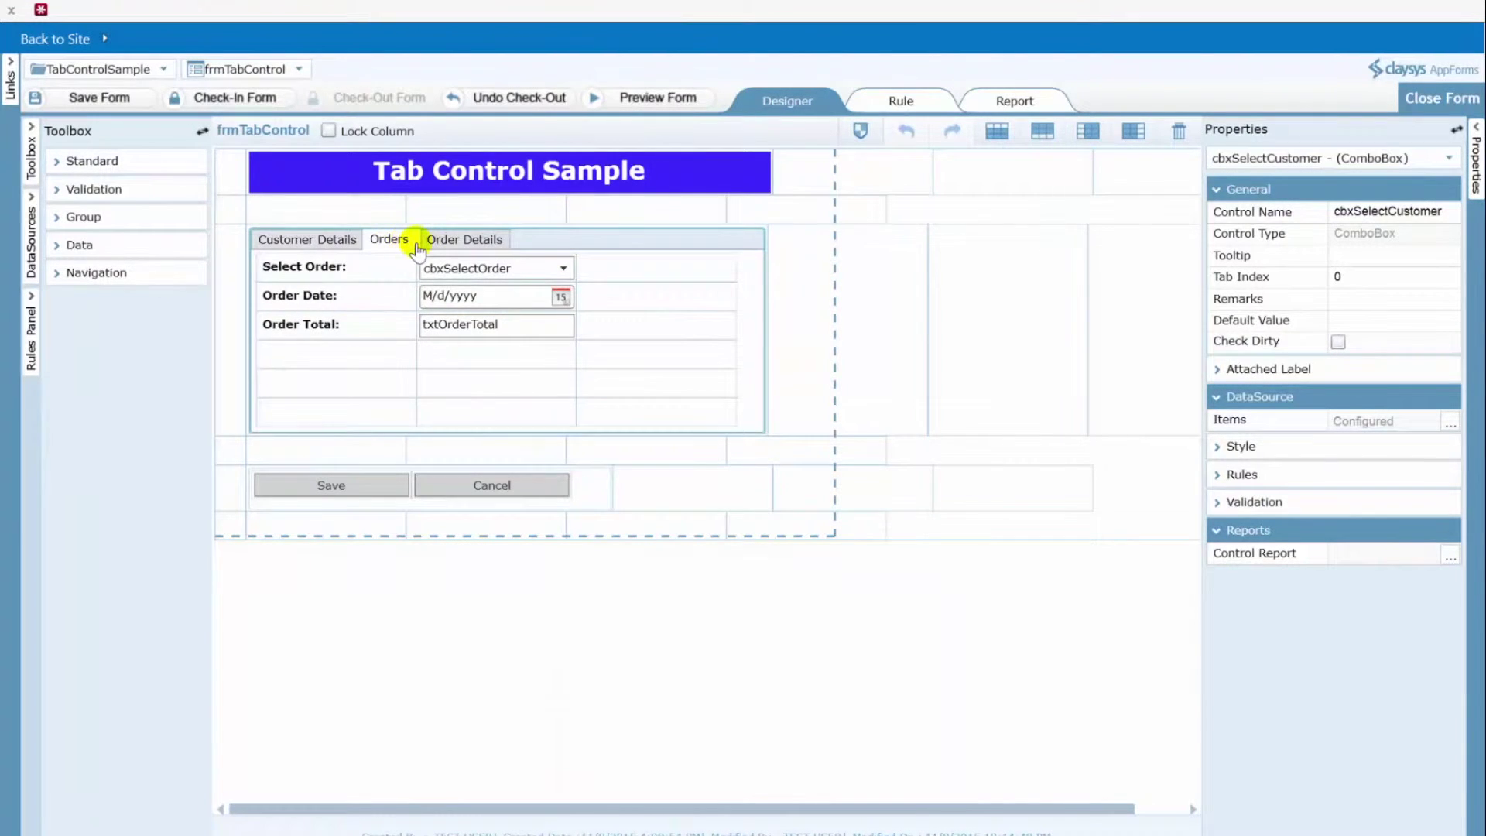
click(514, 272)
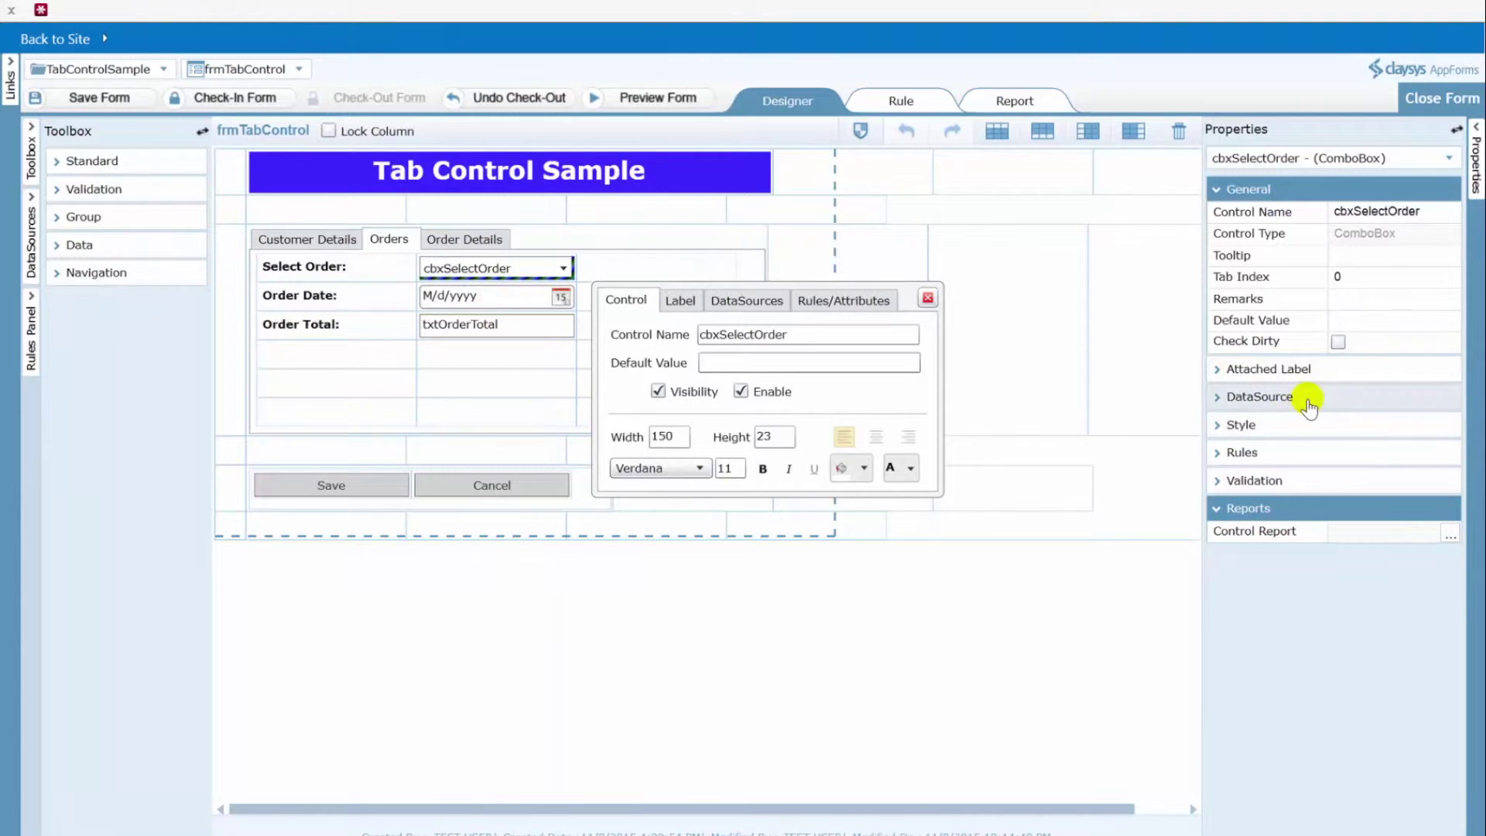
click(1218, 400)
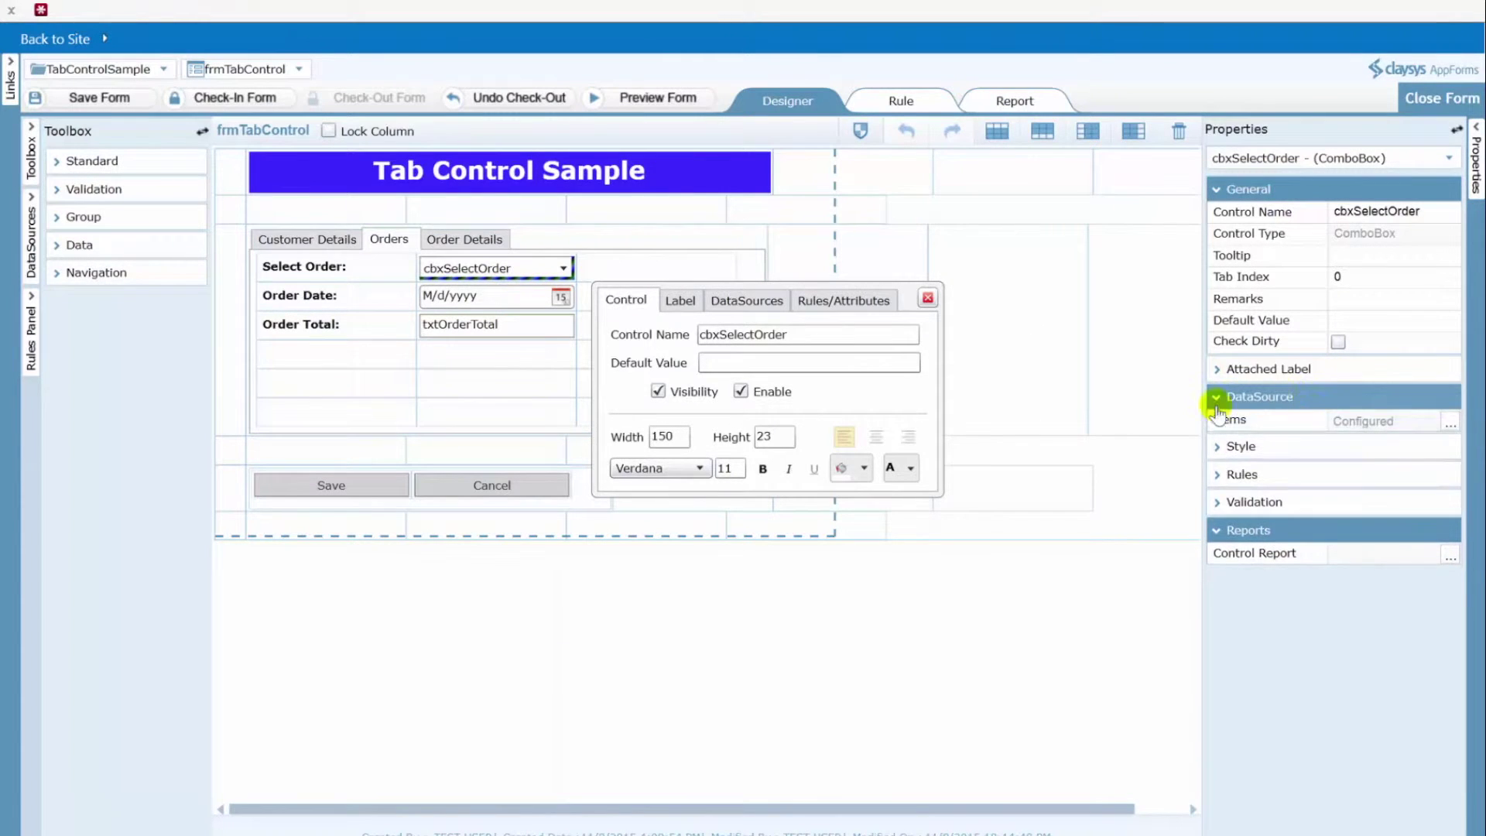
click(1449, 426)
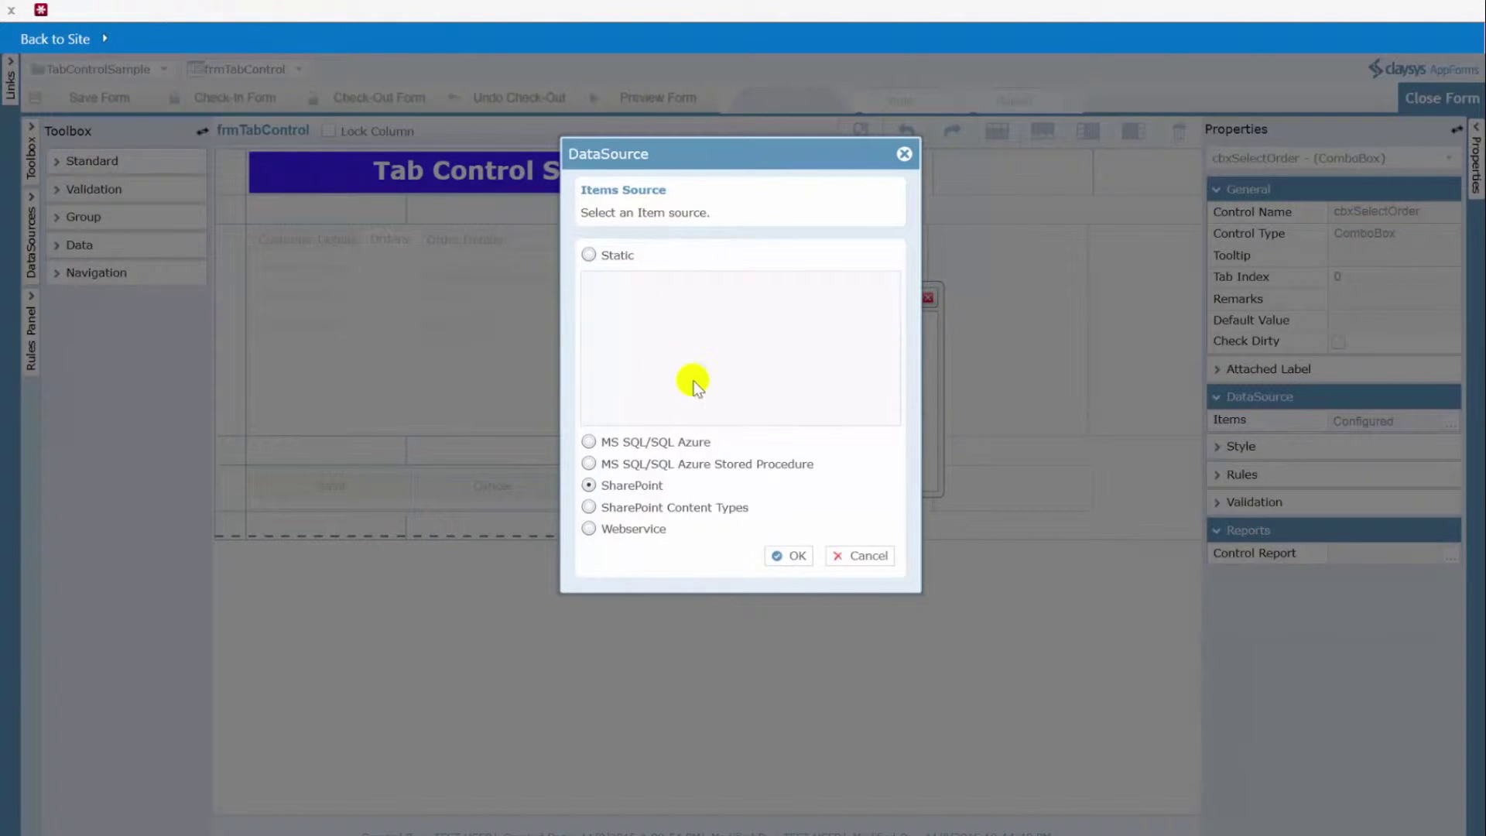
click(784, 556)
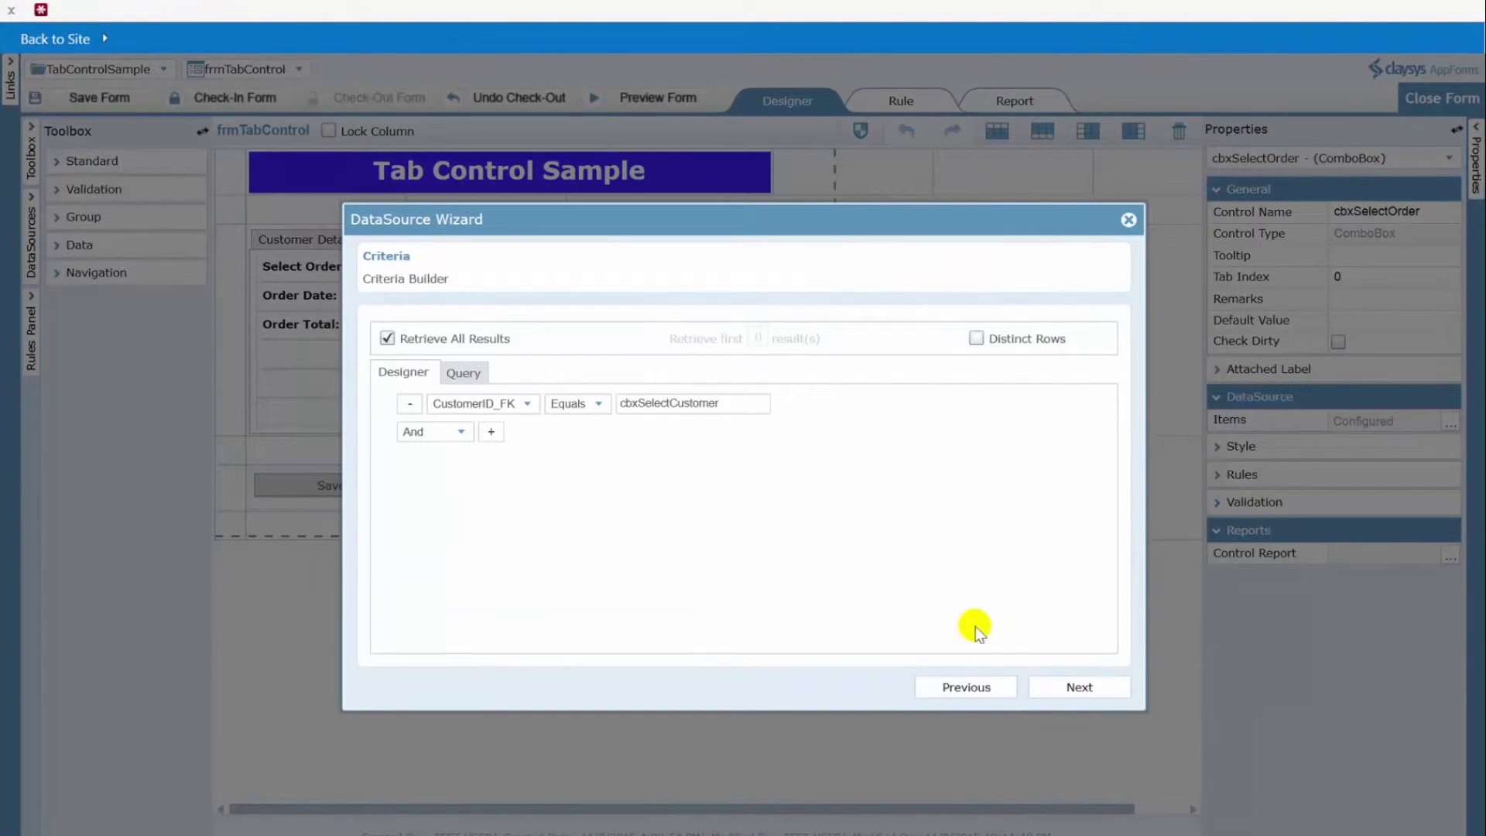
click(968, 687)
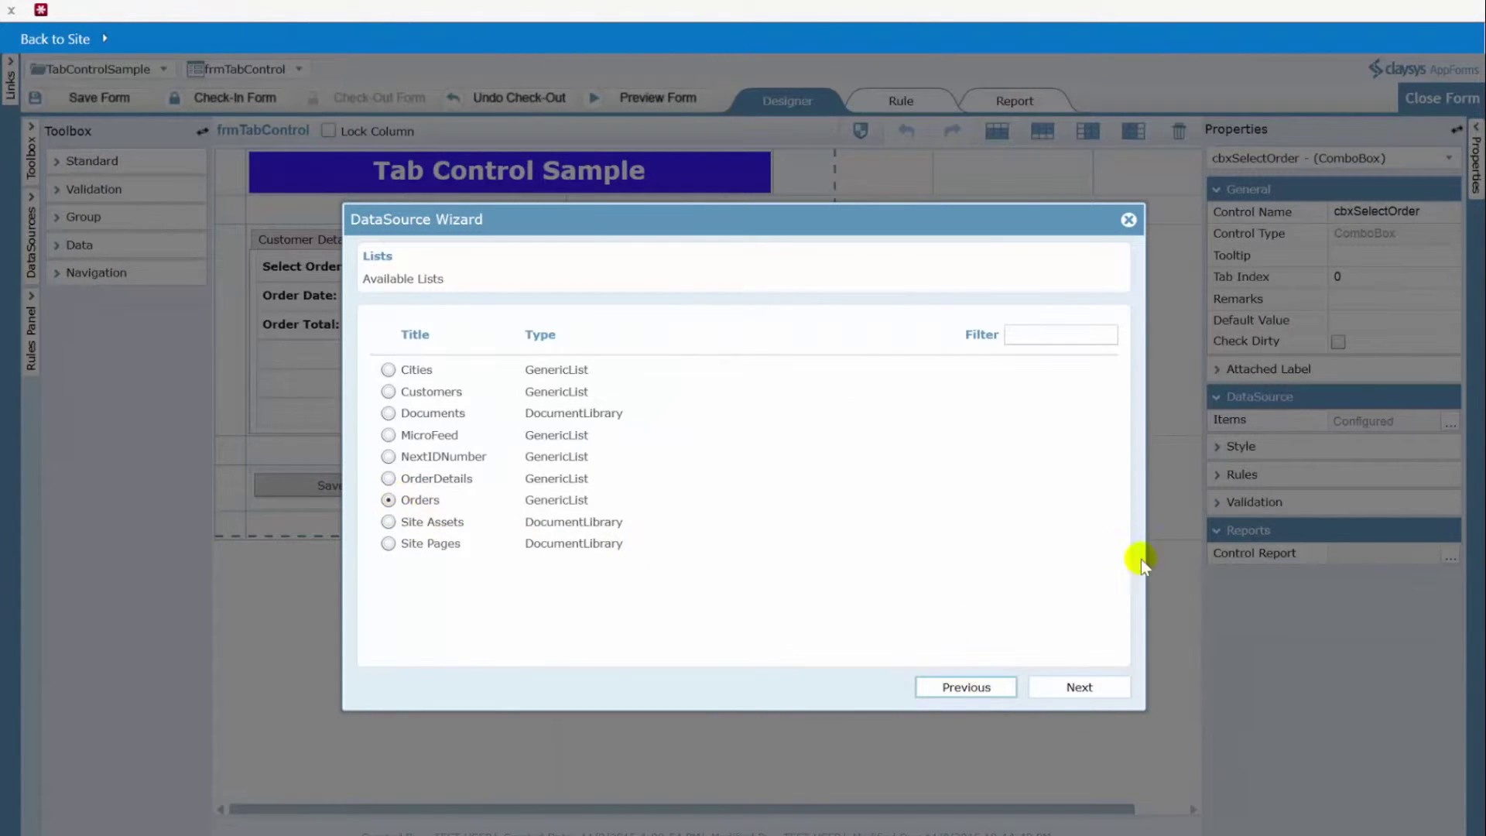
click(1082, 687)
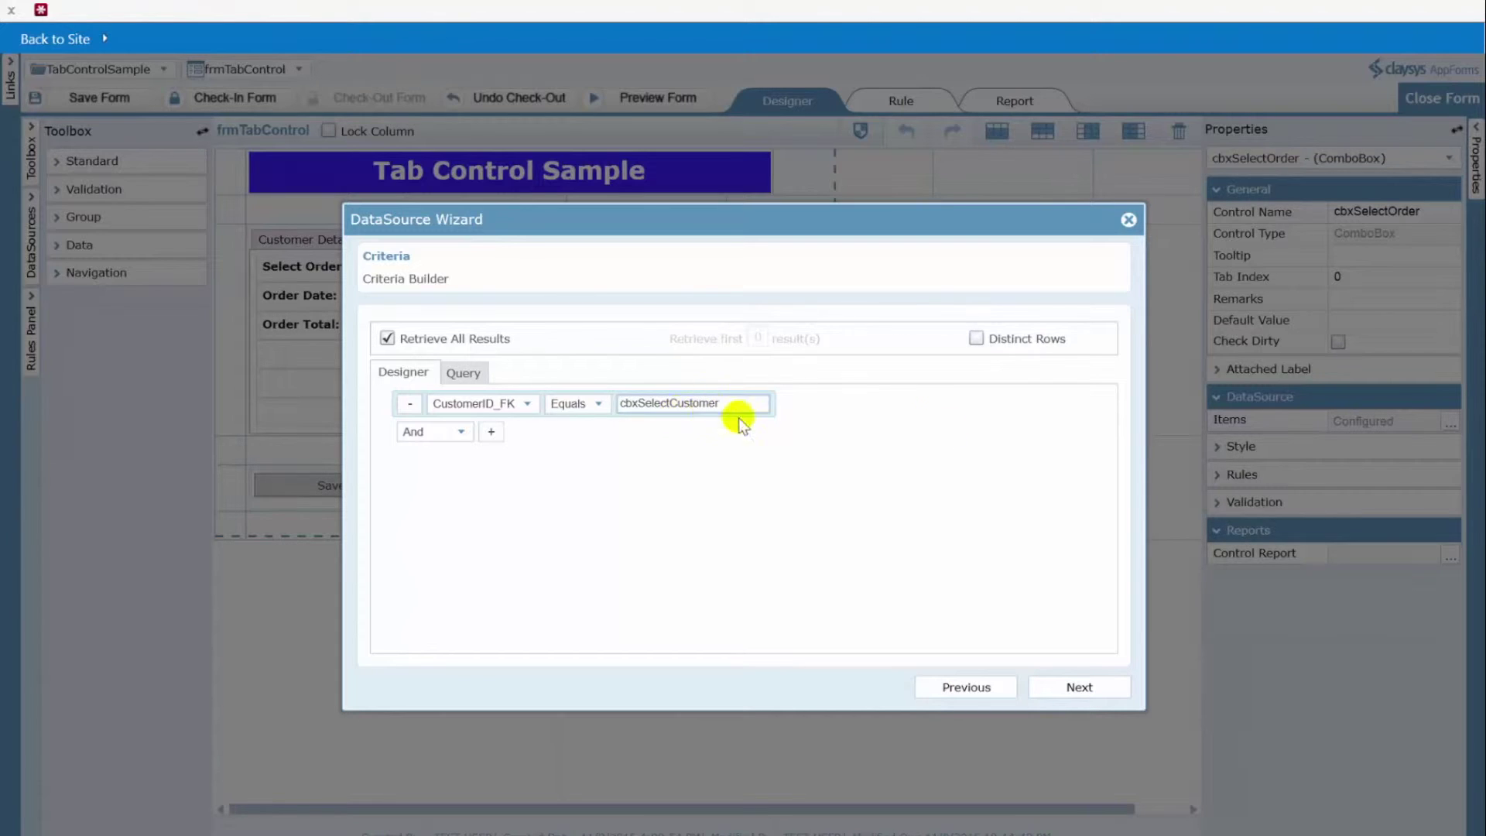
- Review the value and display member assignments of the order combo box's columns, including the type options available for OrderID
click(1078, 688)
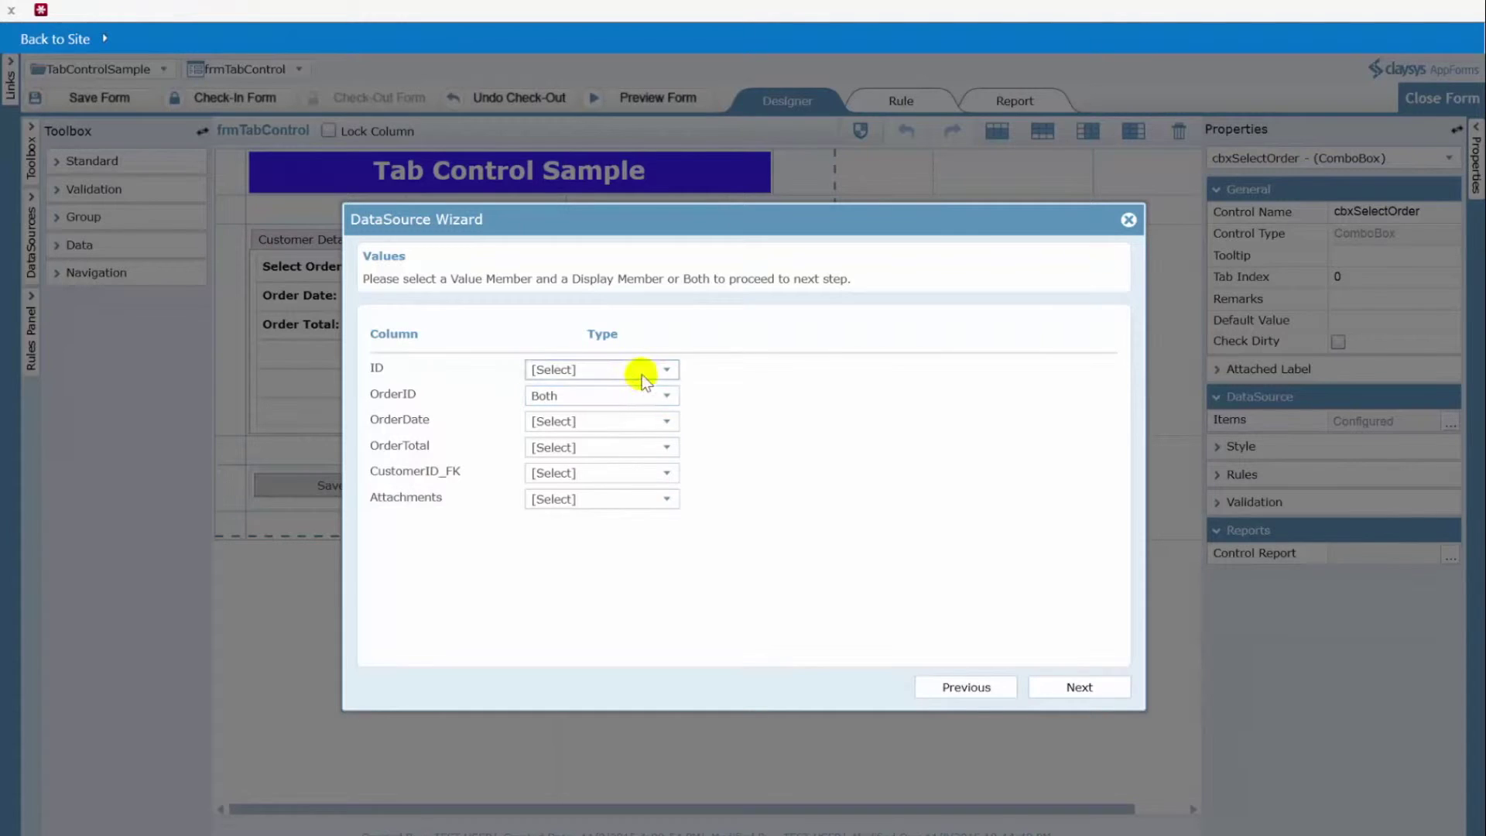
click(666, 397)
click(667, 397)
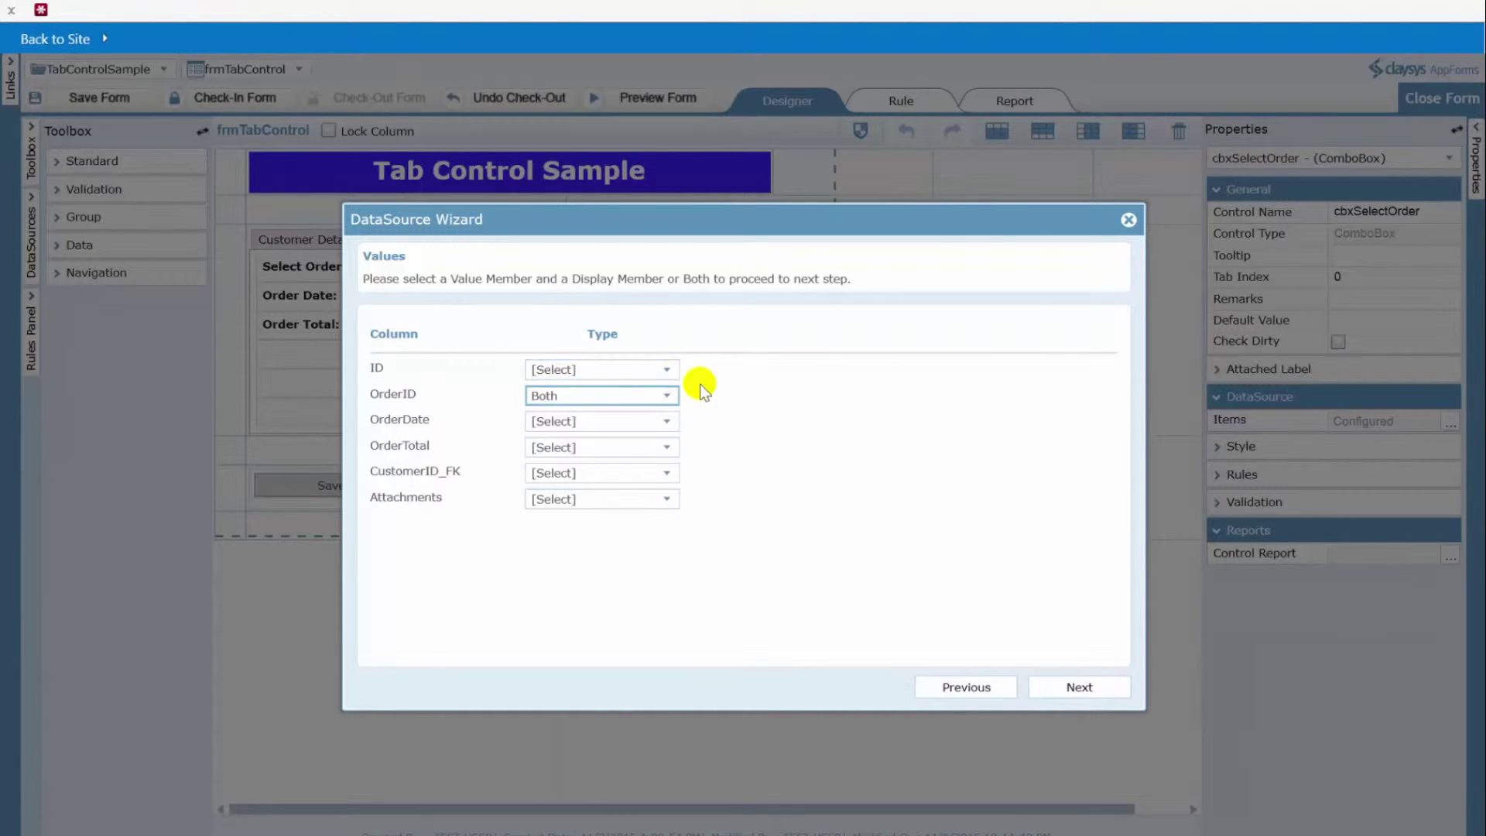
click(667, 397)
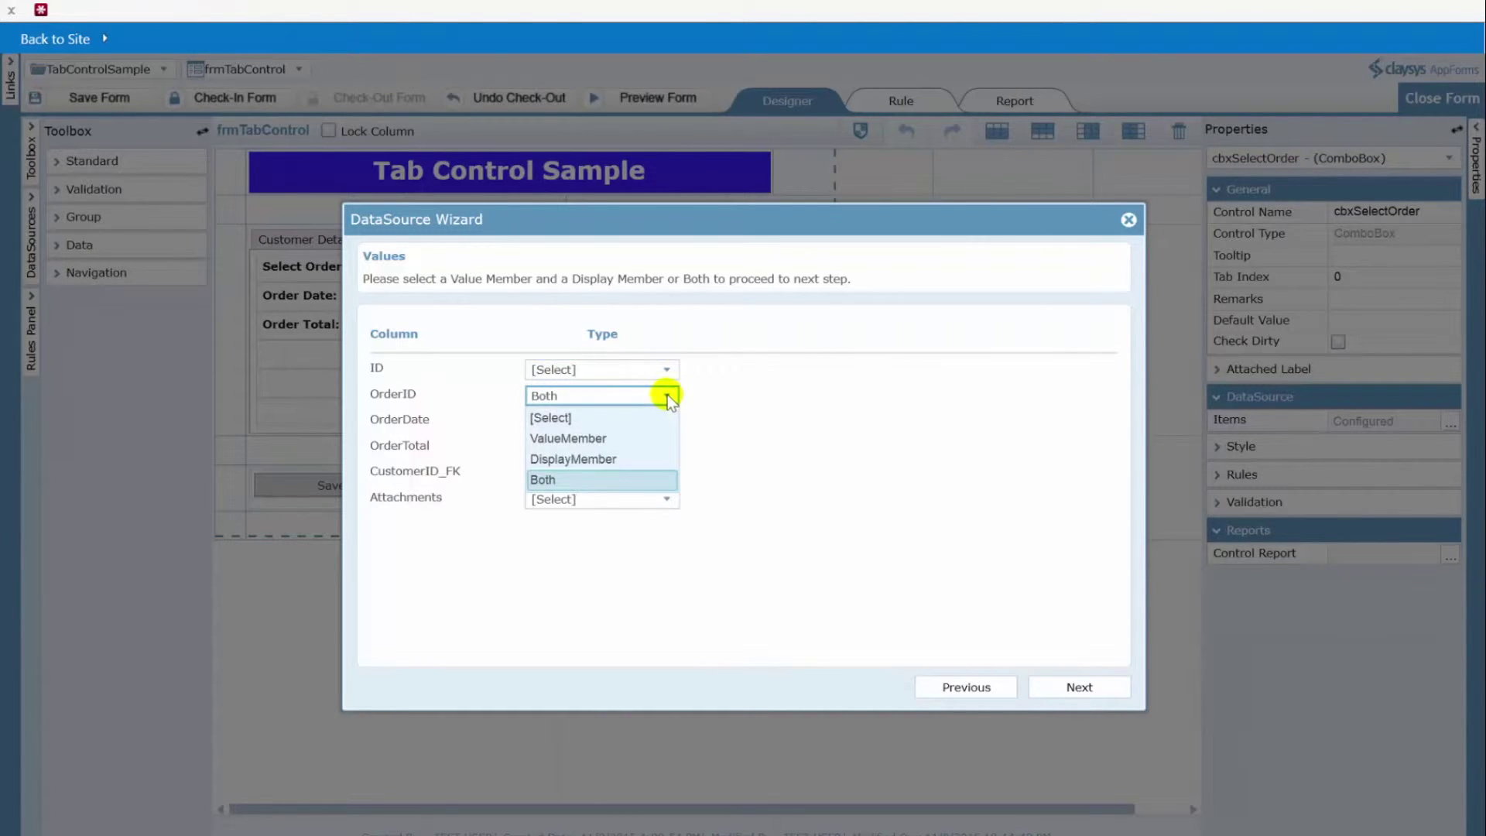
click(805, 391)
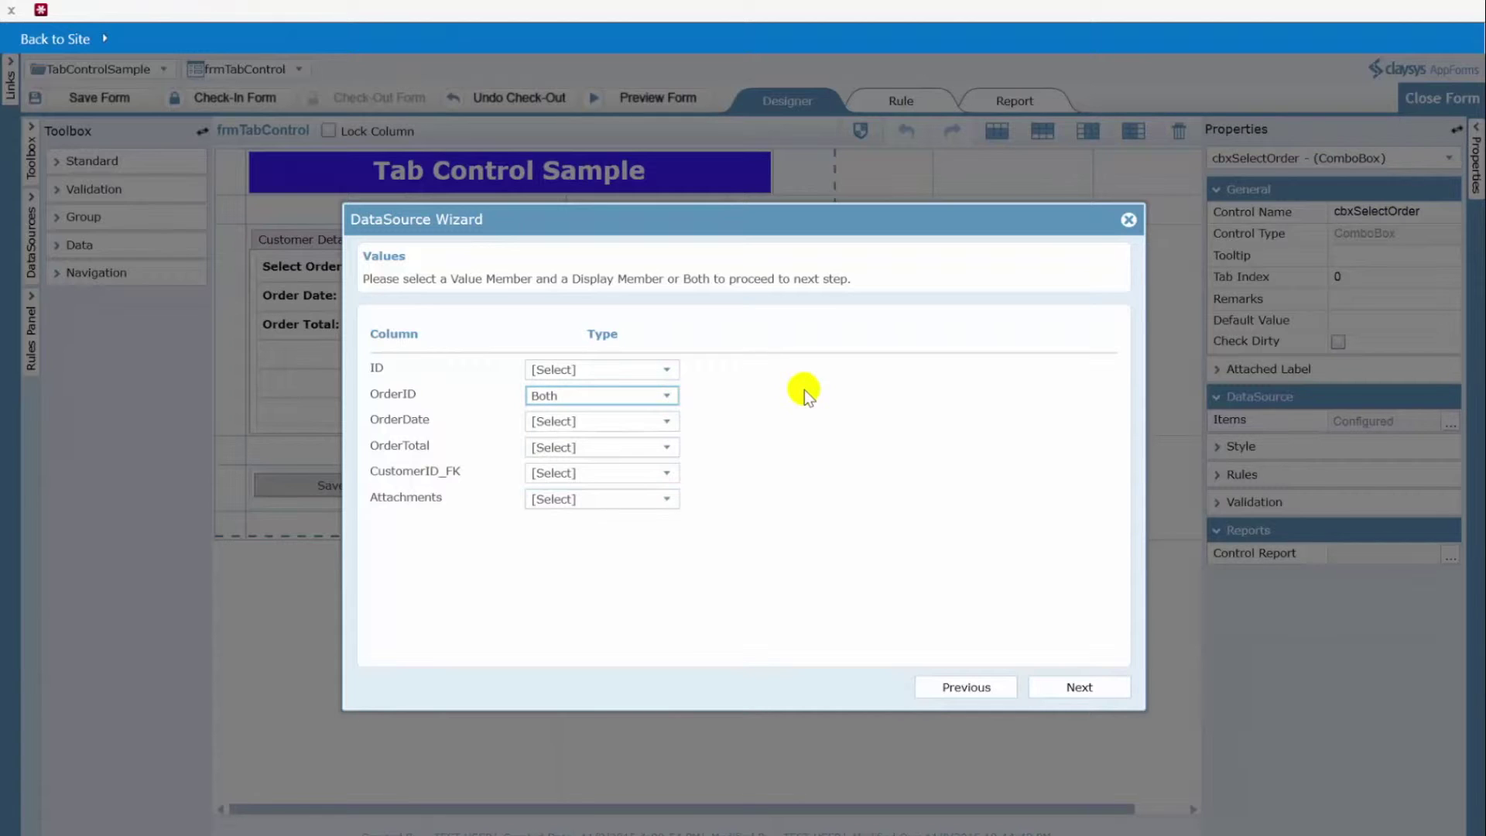
- Review the order combo box's fill triggers and sort order, then finish the DataSource Wizard and close the control's settings
click(1078, 687)
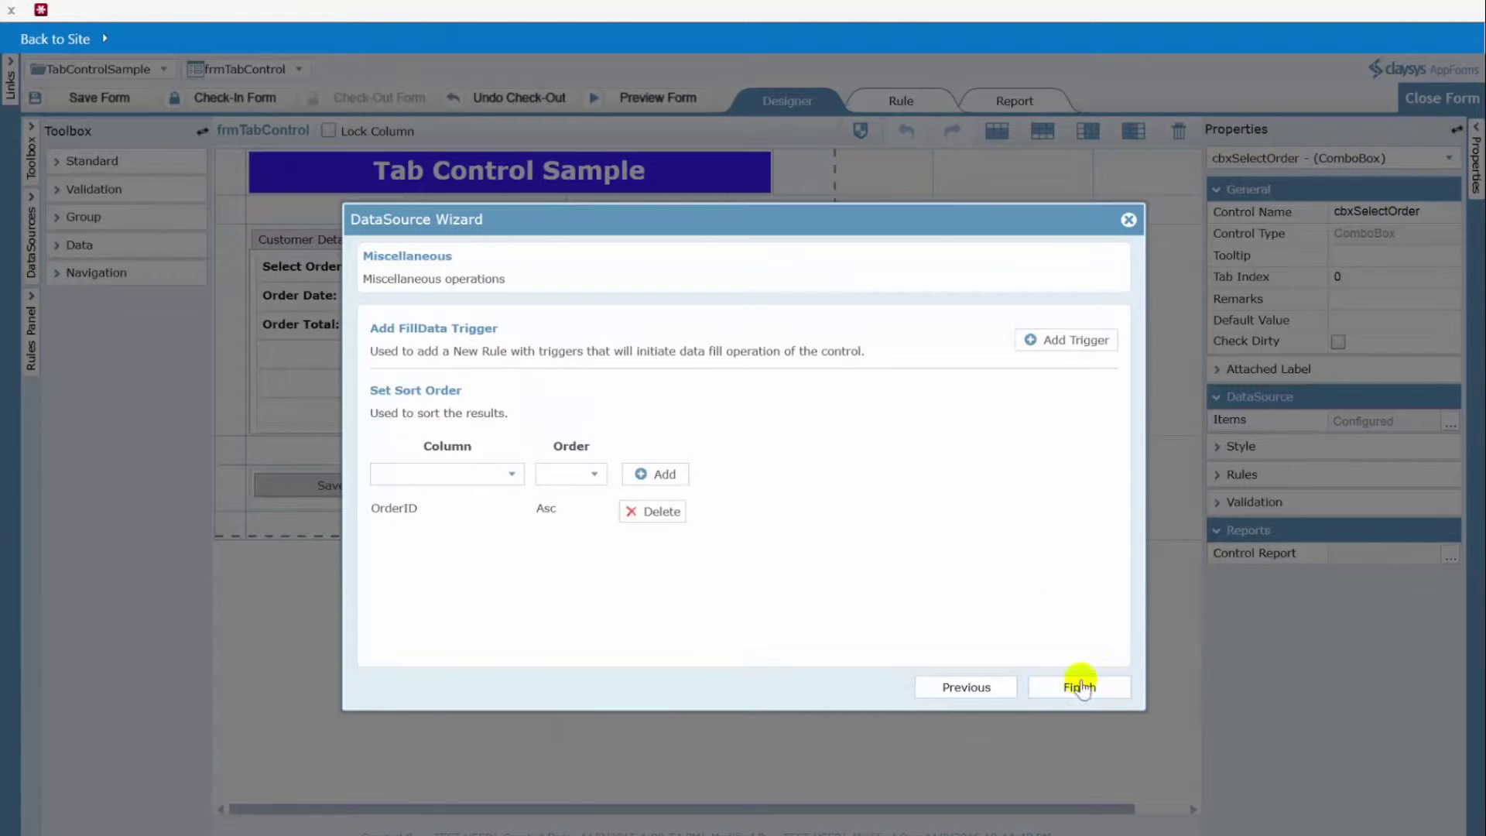
click(1072, 343)
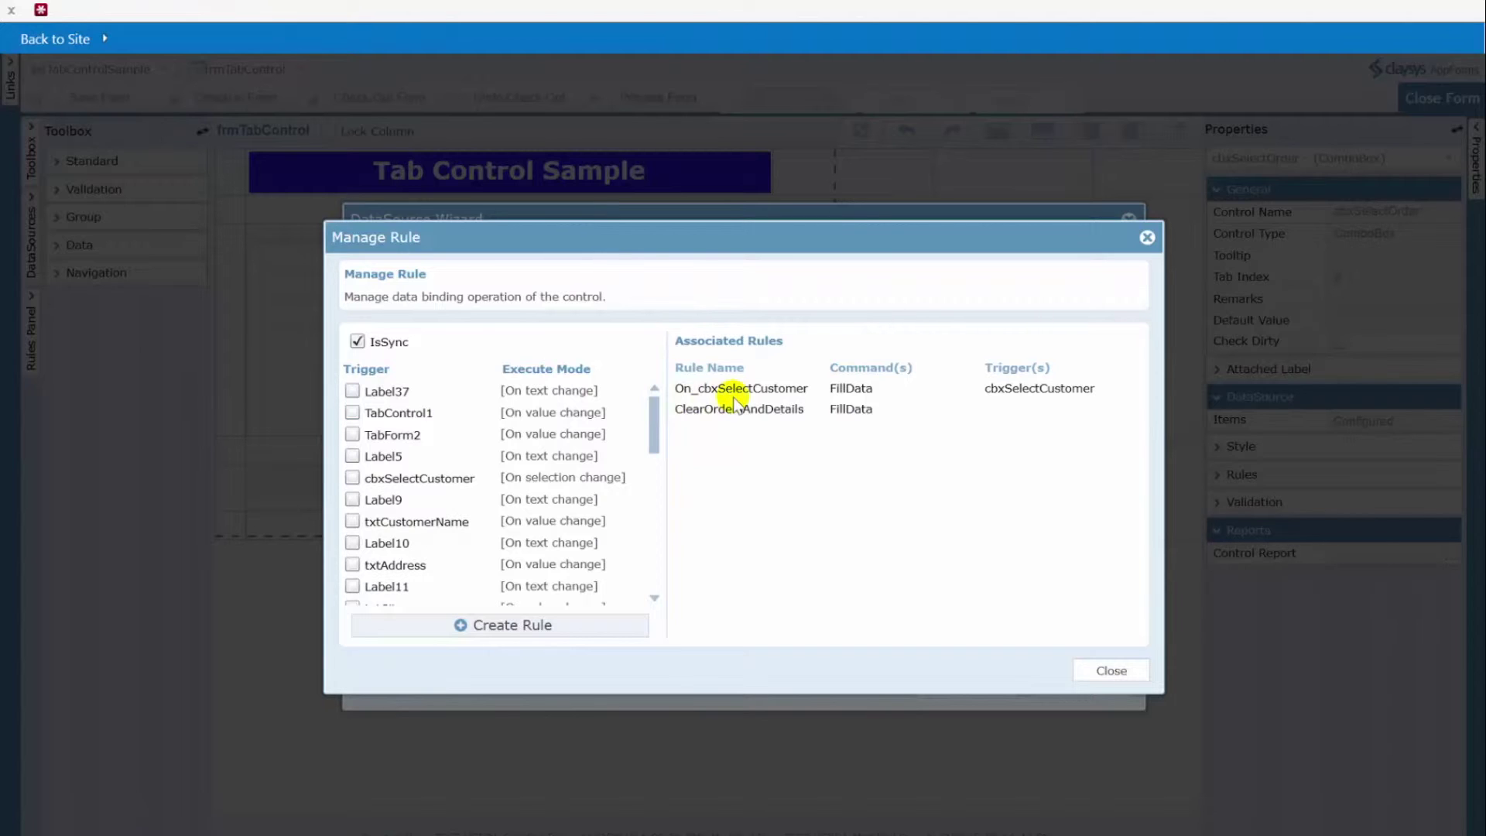
click(1110, 671)
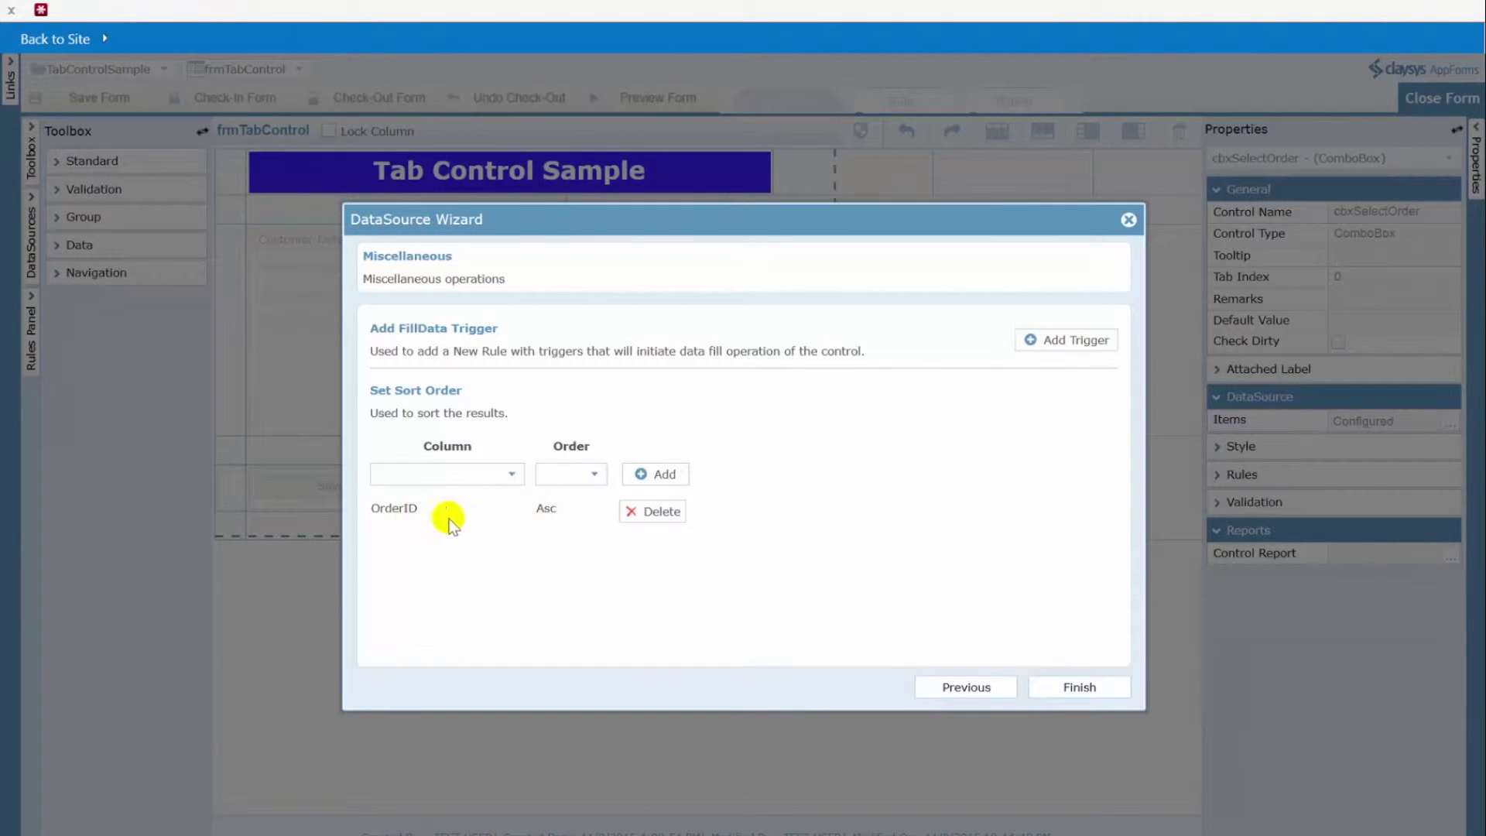
click(1082, 687)
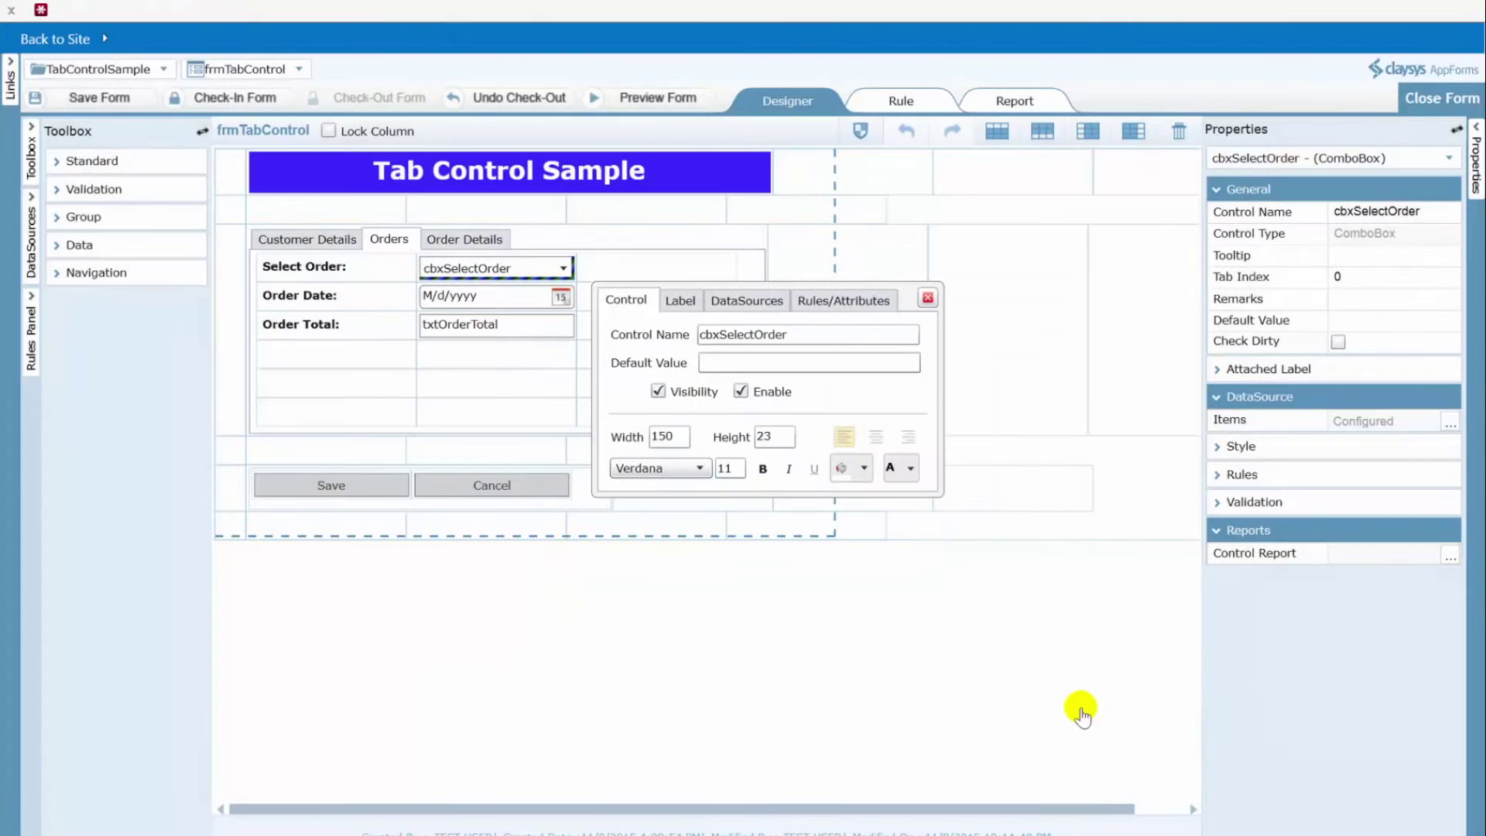
click(927, 298)
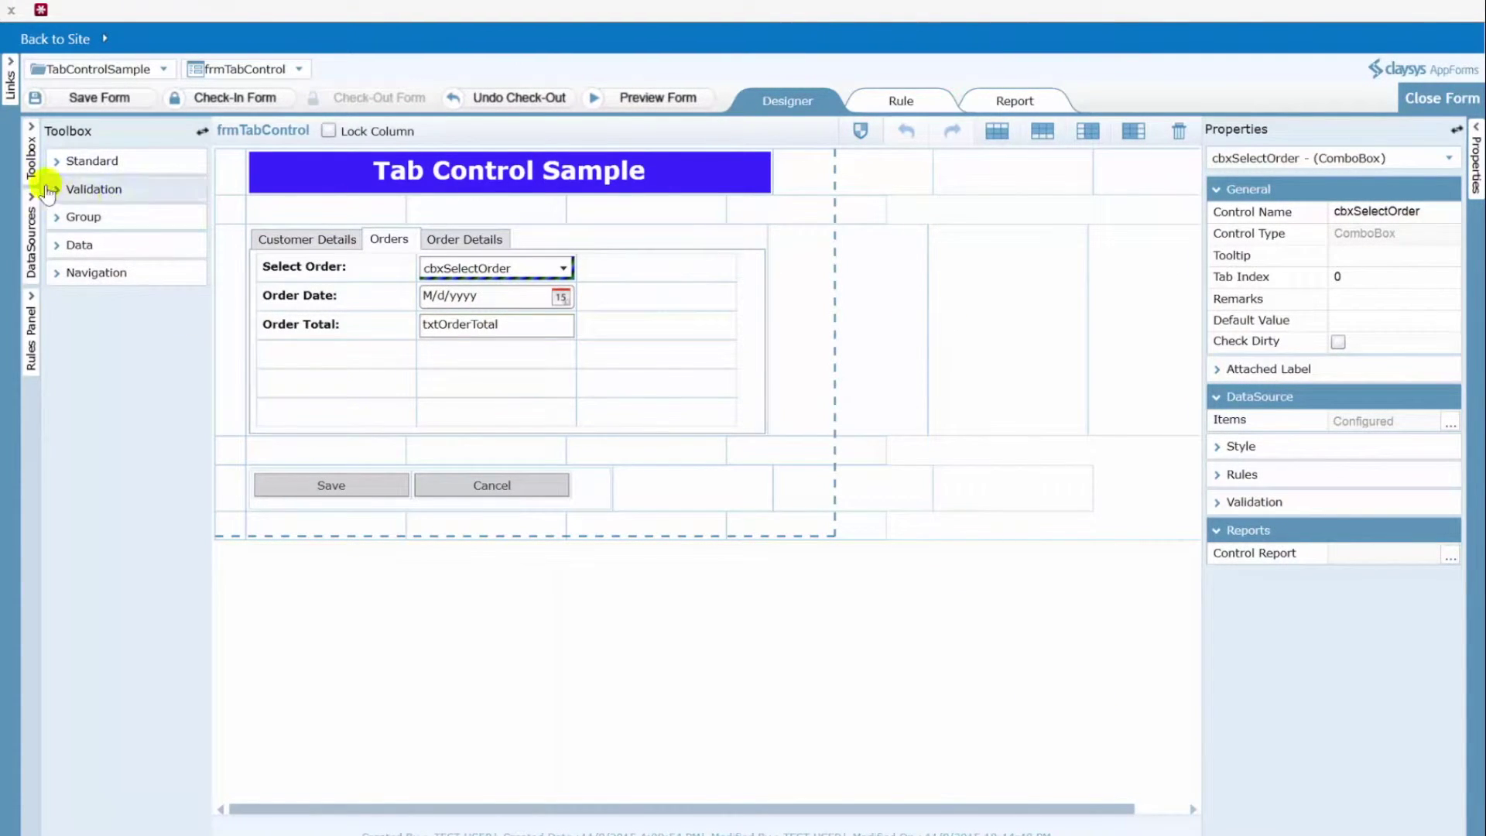
- Show the form's data sources, then preview the form and select ABC Company as the customer to check its details
click(31, 224)
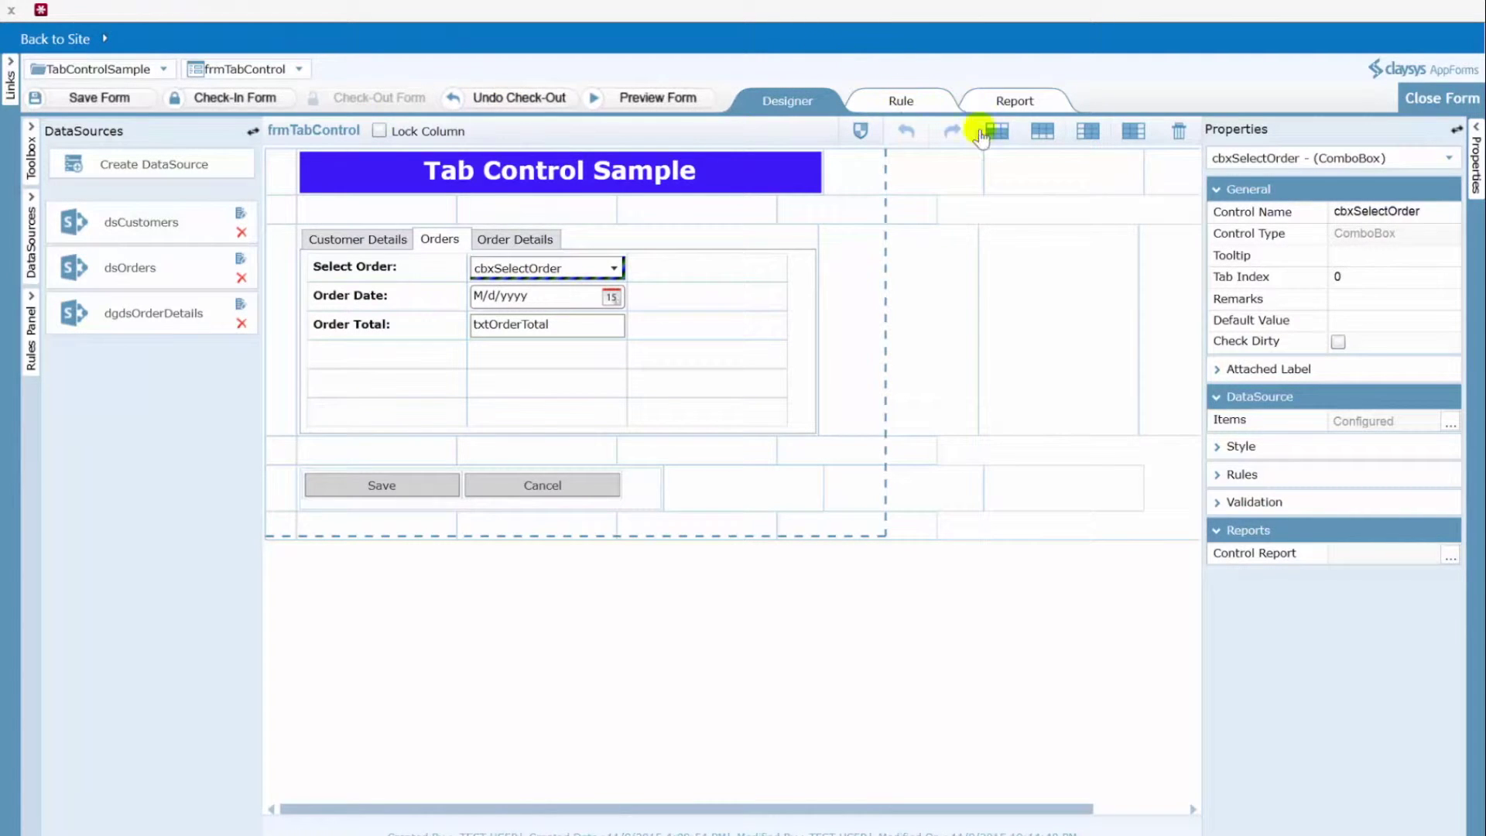
click(660, 98)
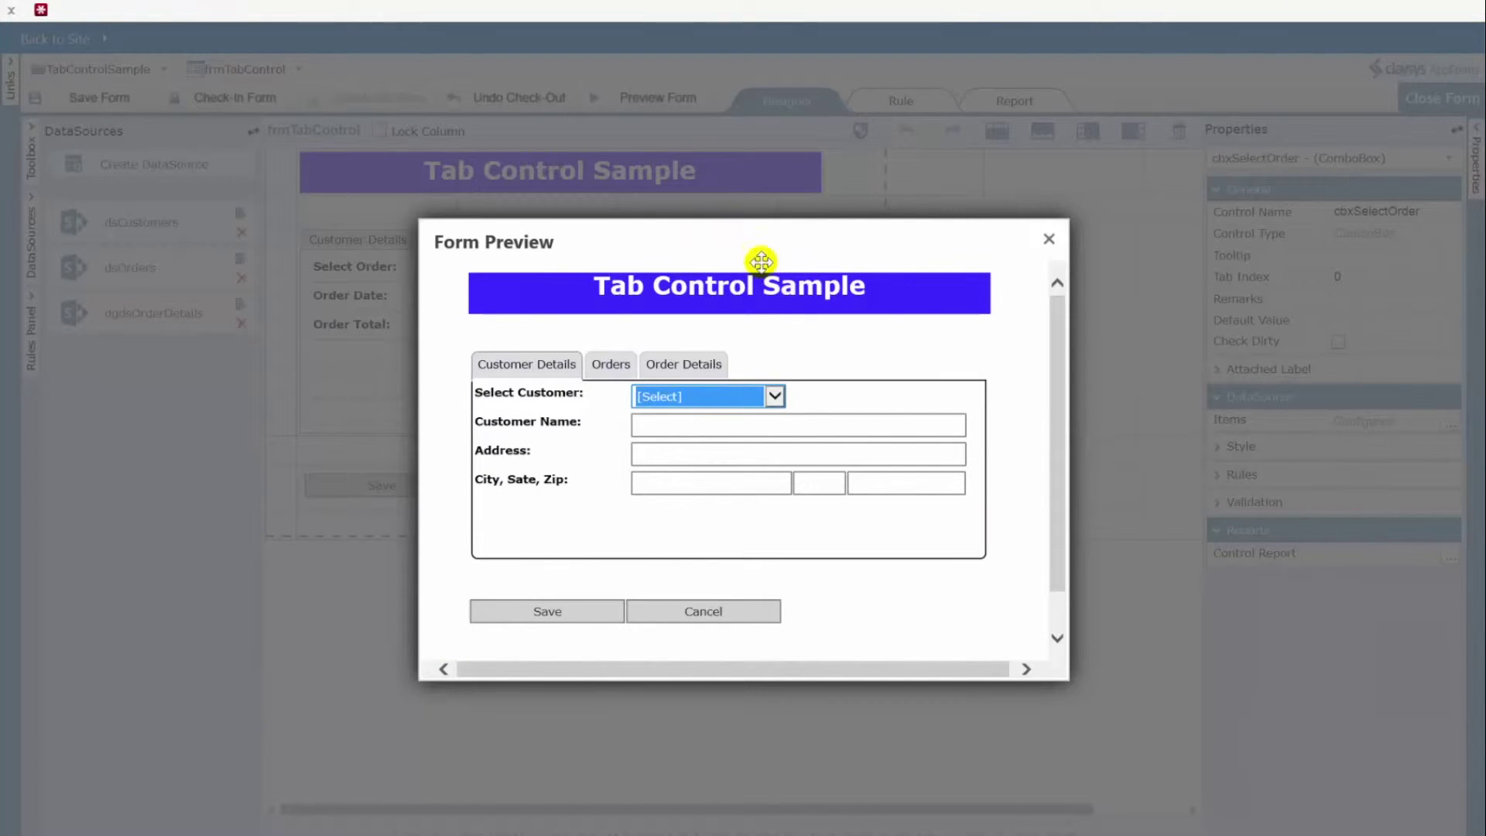
click(776, 397)
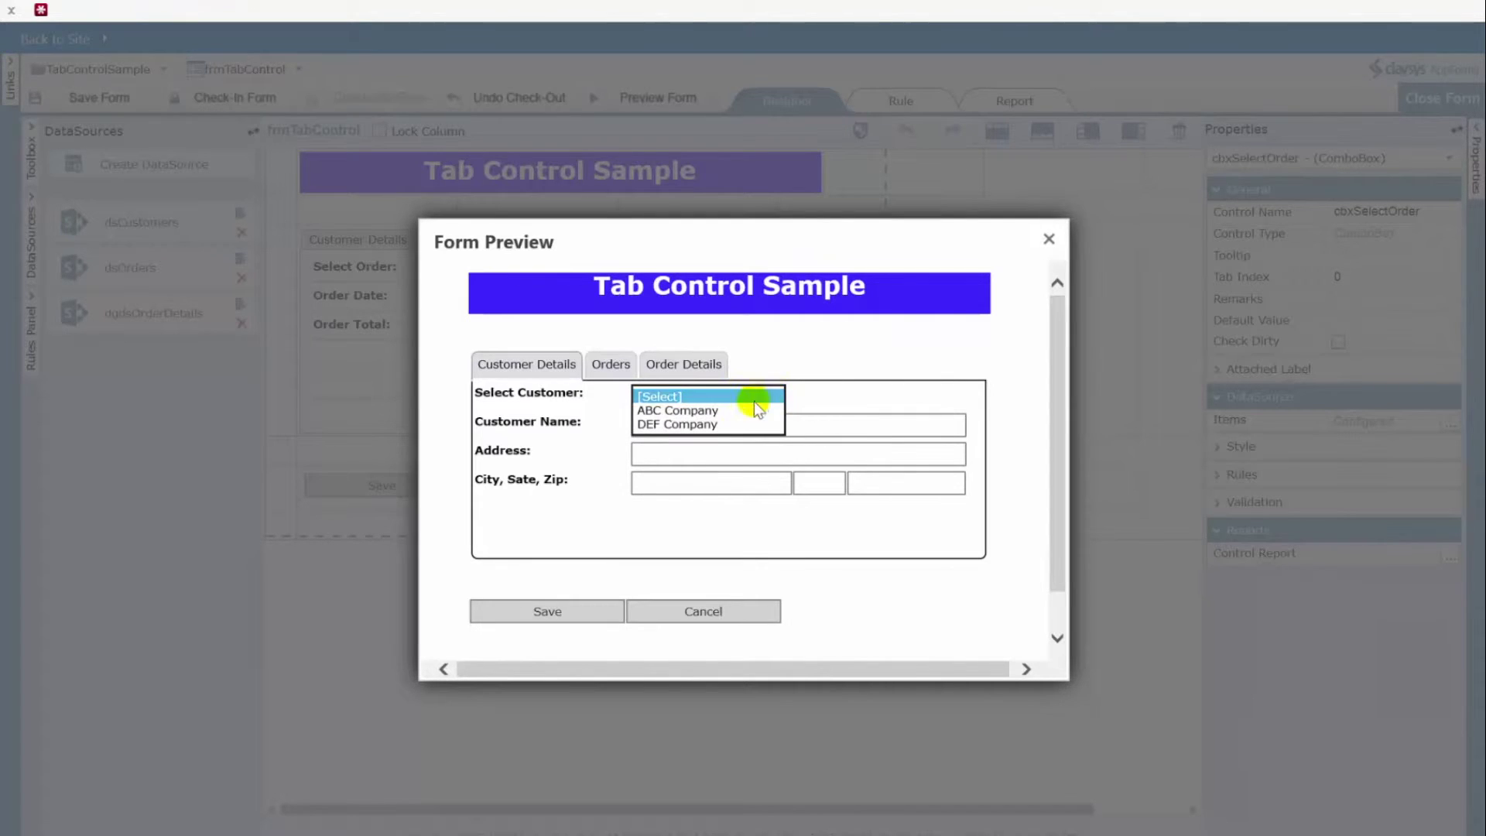
click(715, 411)
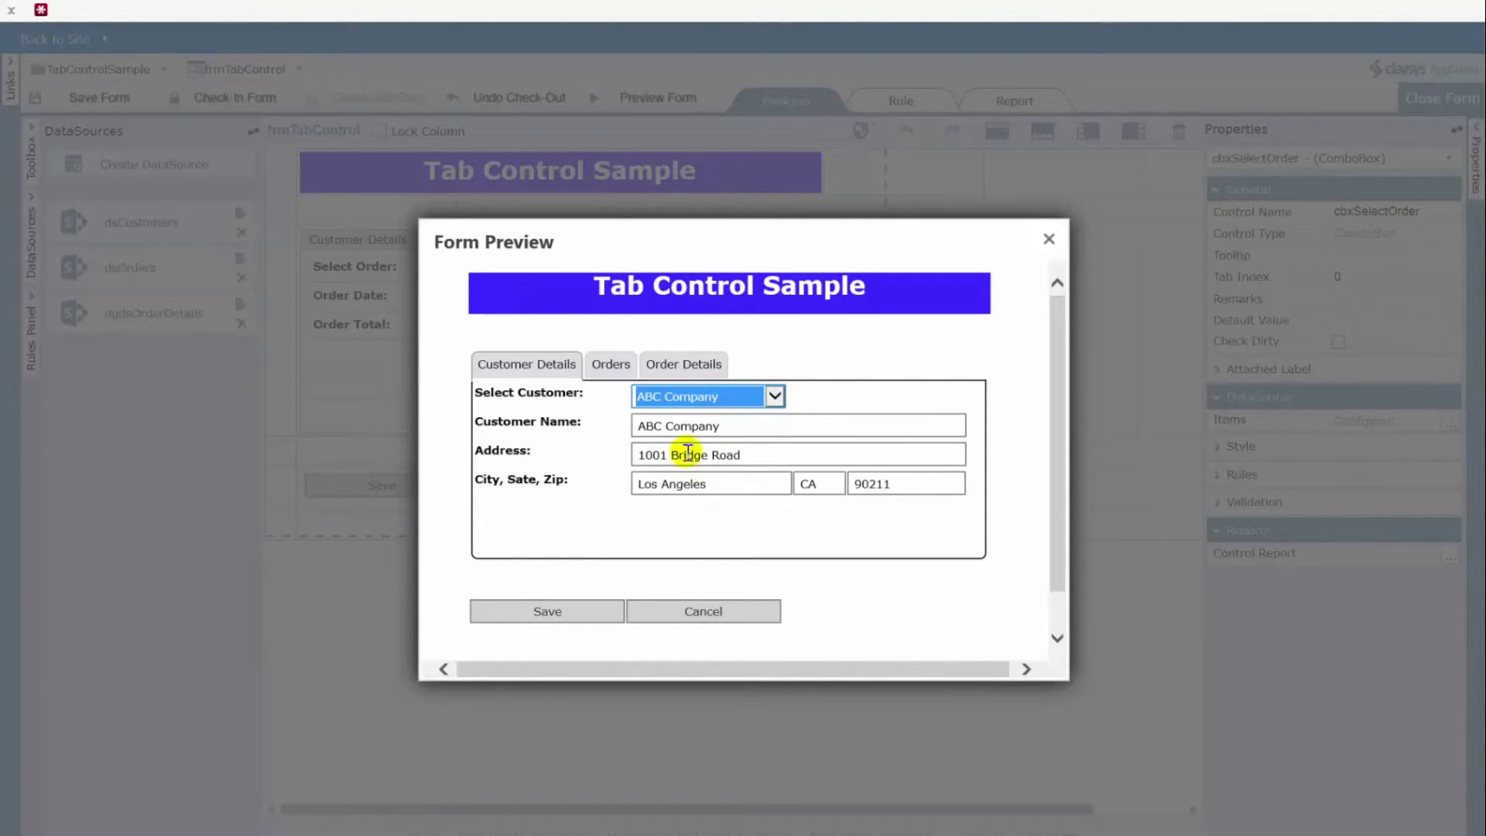
- In the preview, select the second order on the Orders tab, check its line items under Order Details, and close the preview
click(619, 368)
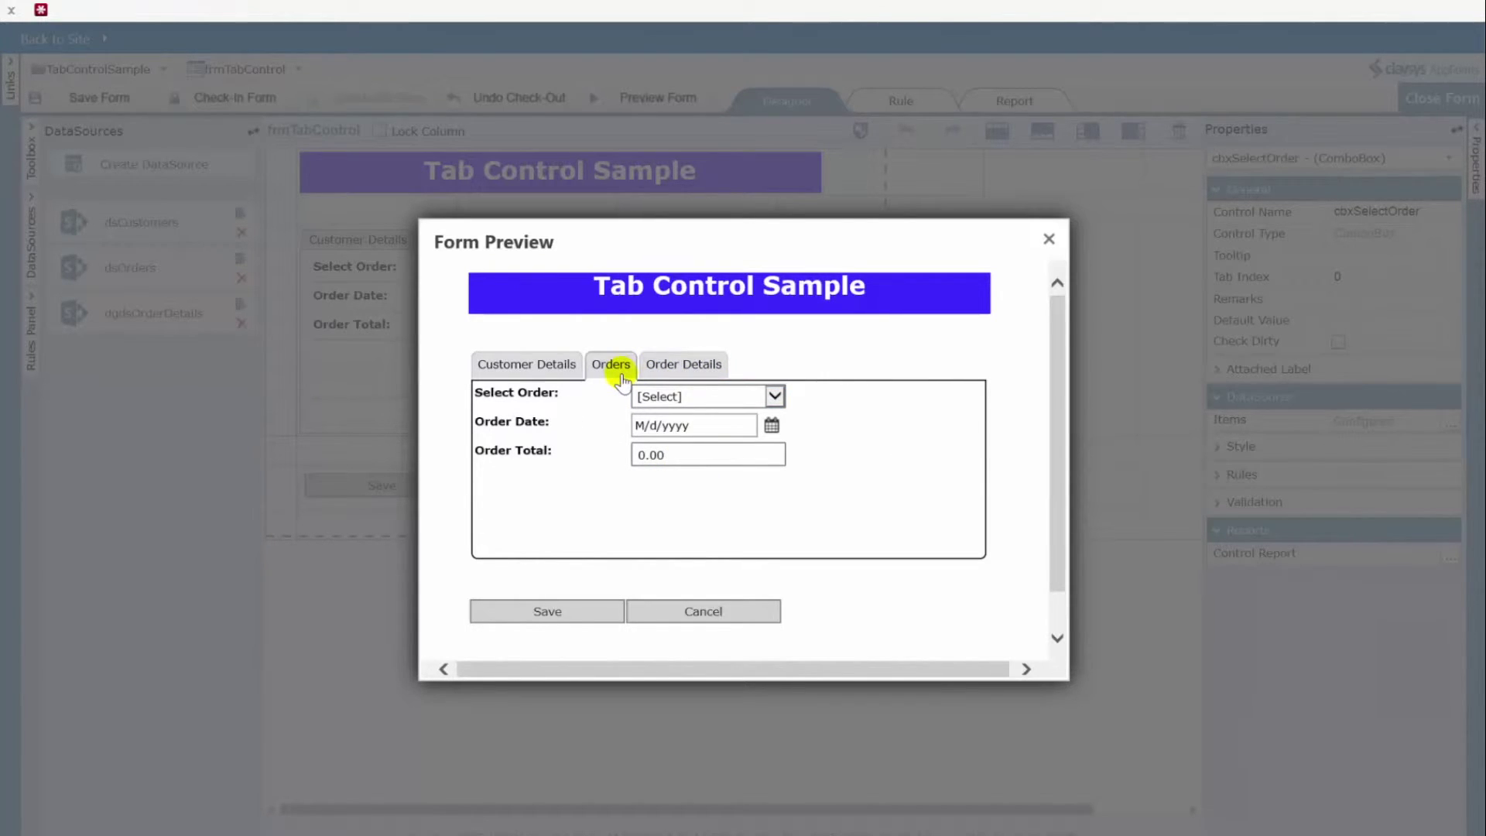
click(774, 396)
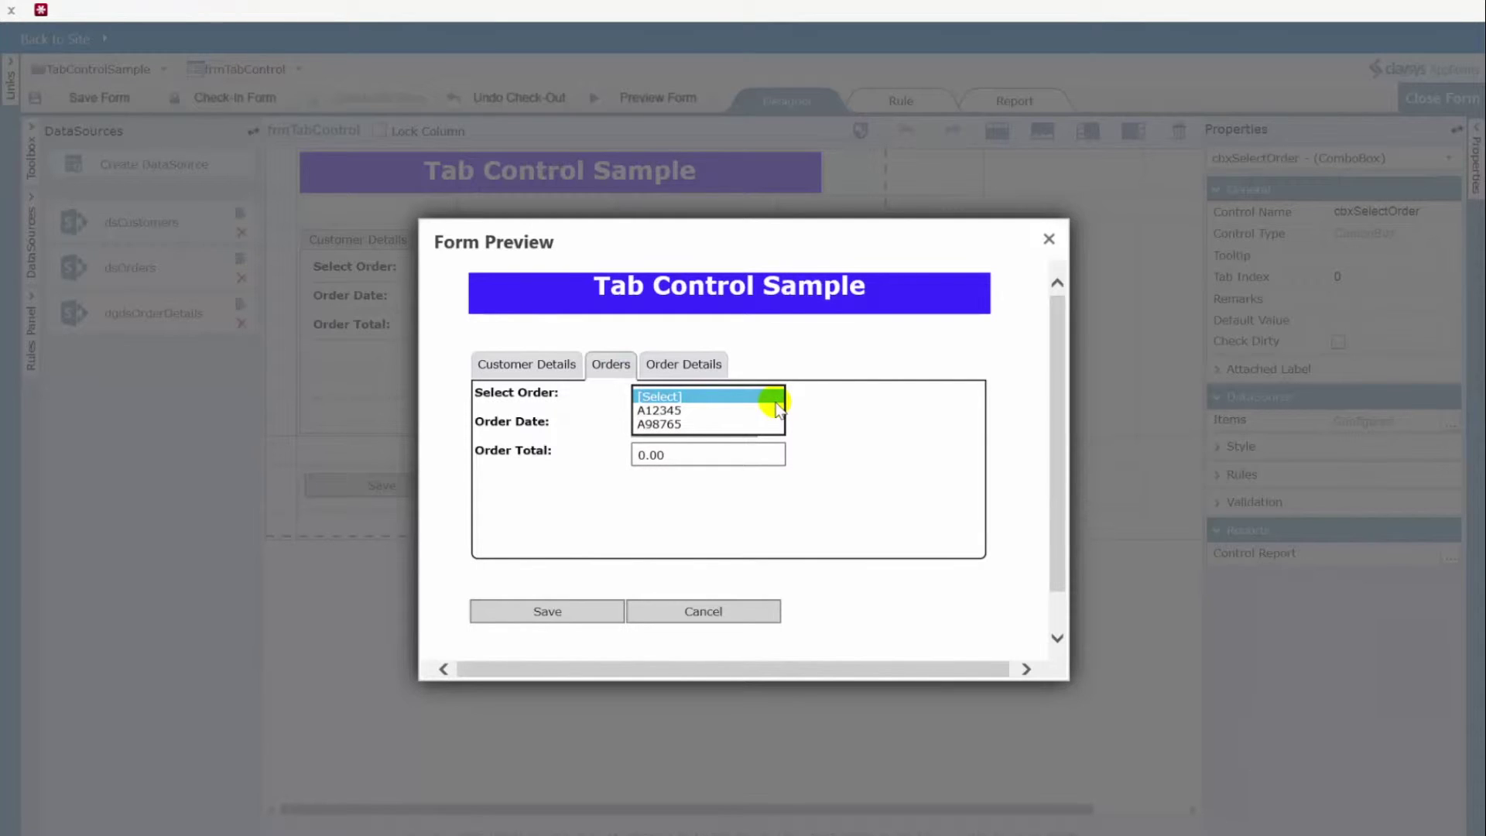
click(685, 424)
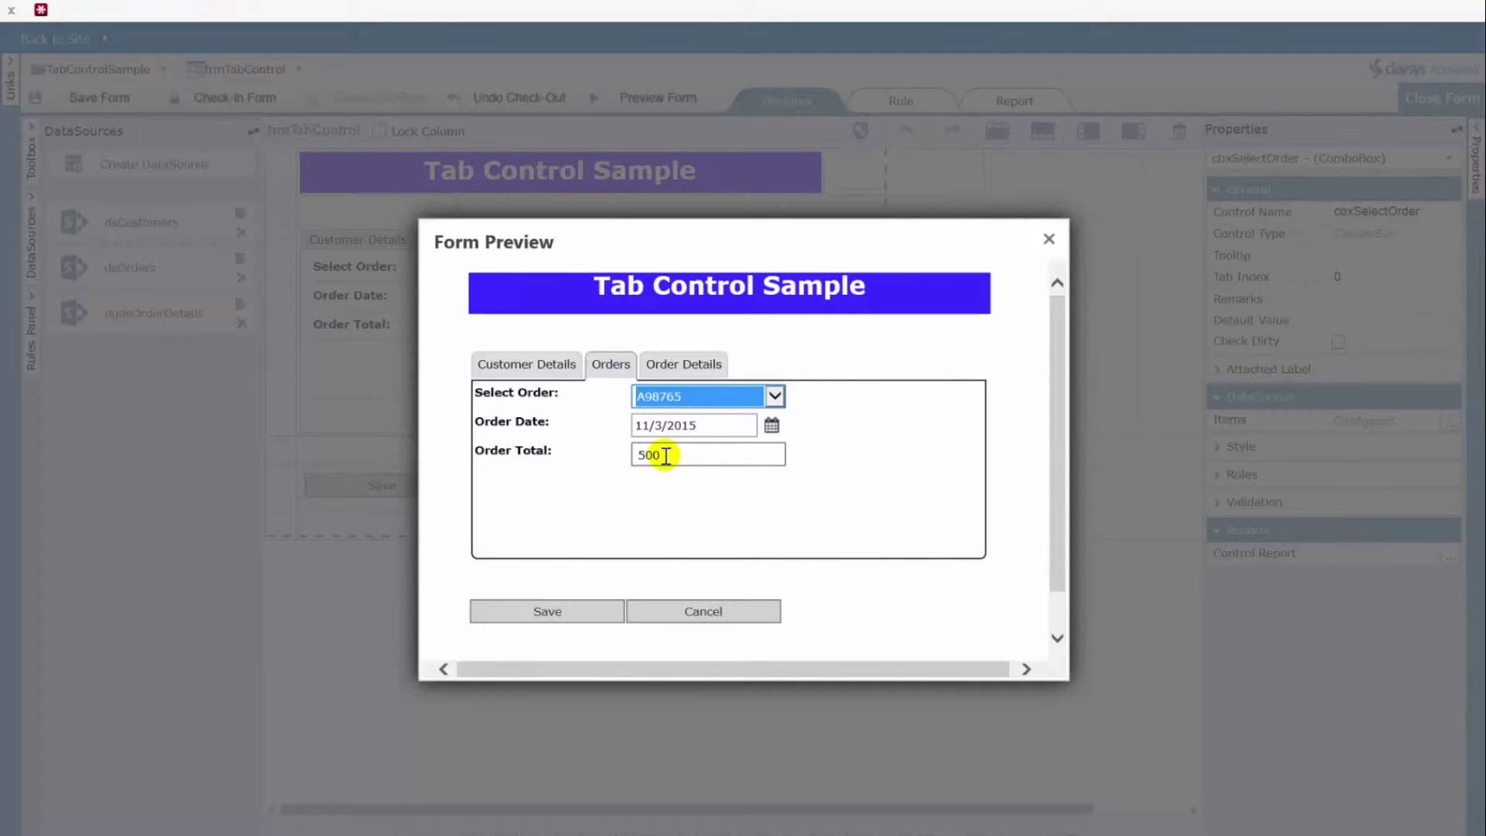
click(699, 364)
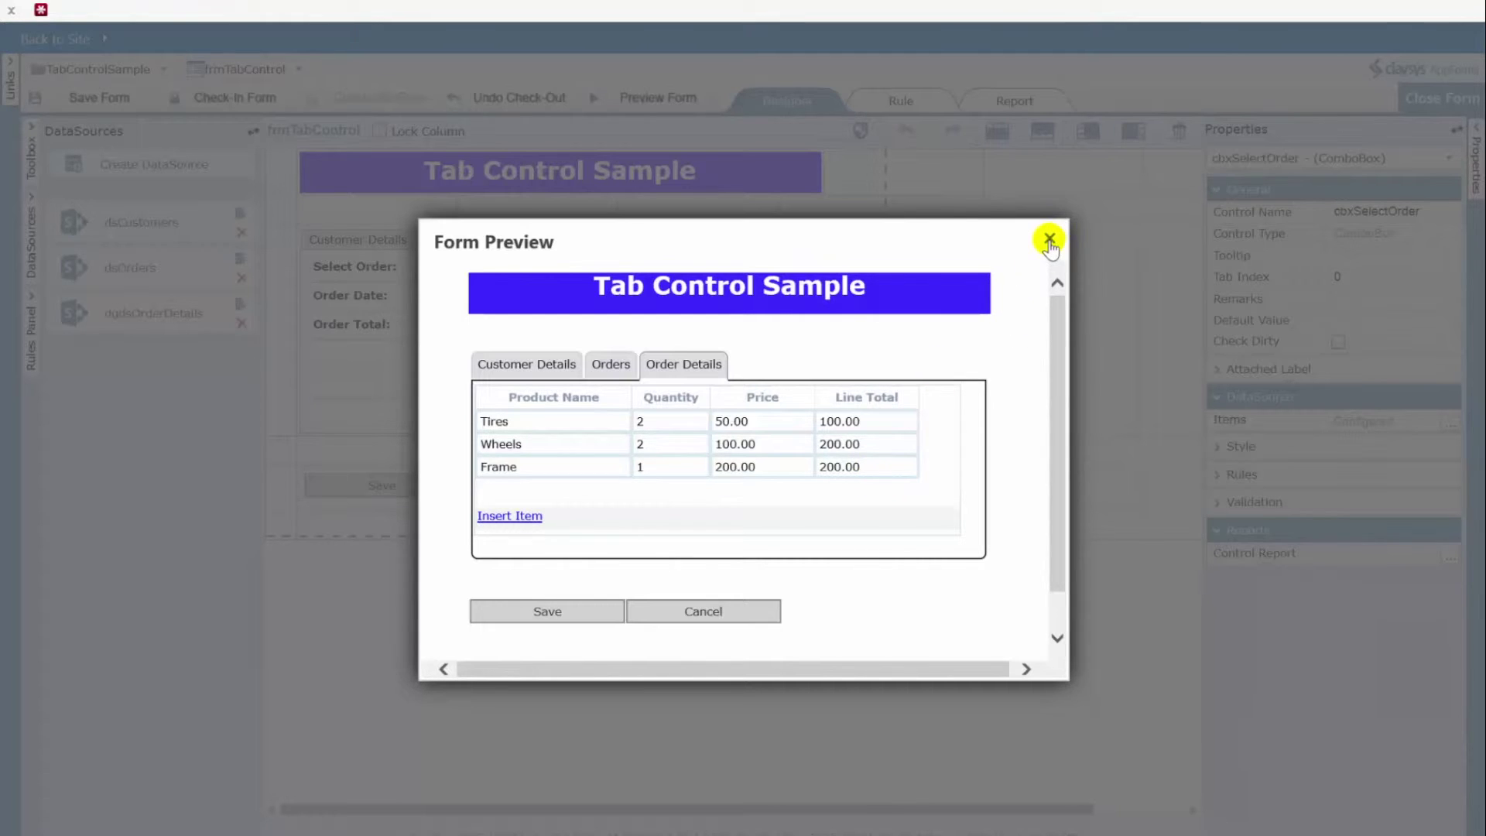
click(1049, 240)
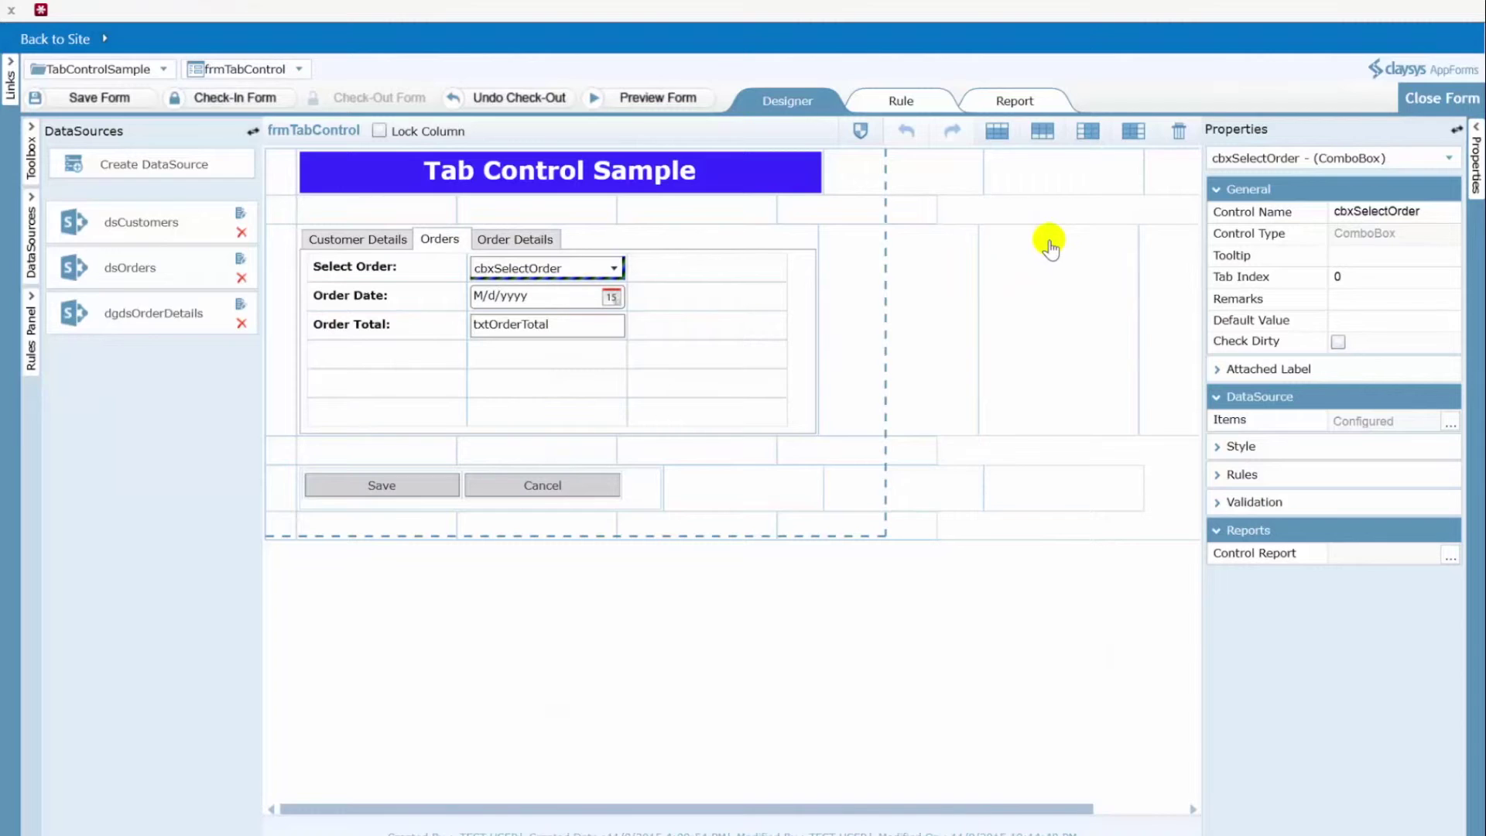
- Open the dsCustomers data source, review its Select command's column mappings and CustomerID criteria, then close it without changes
click(240, 213)
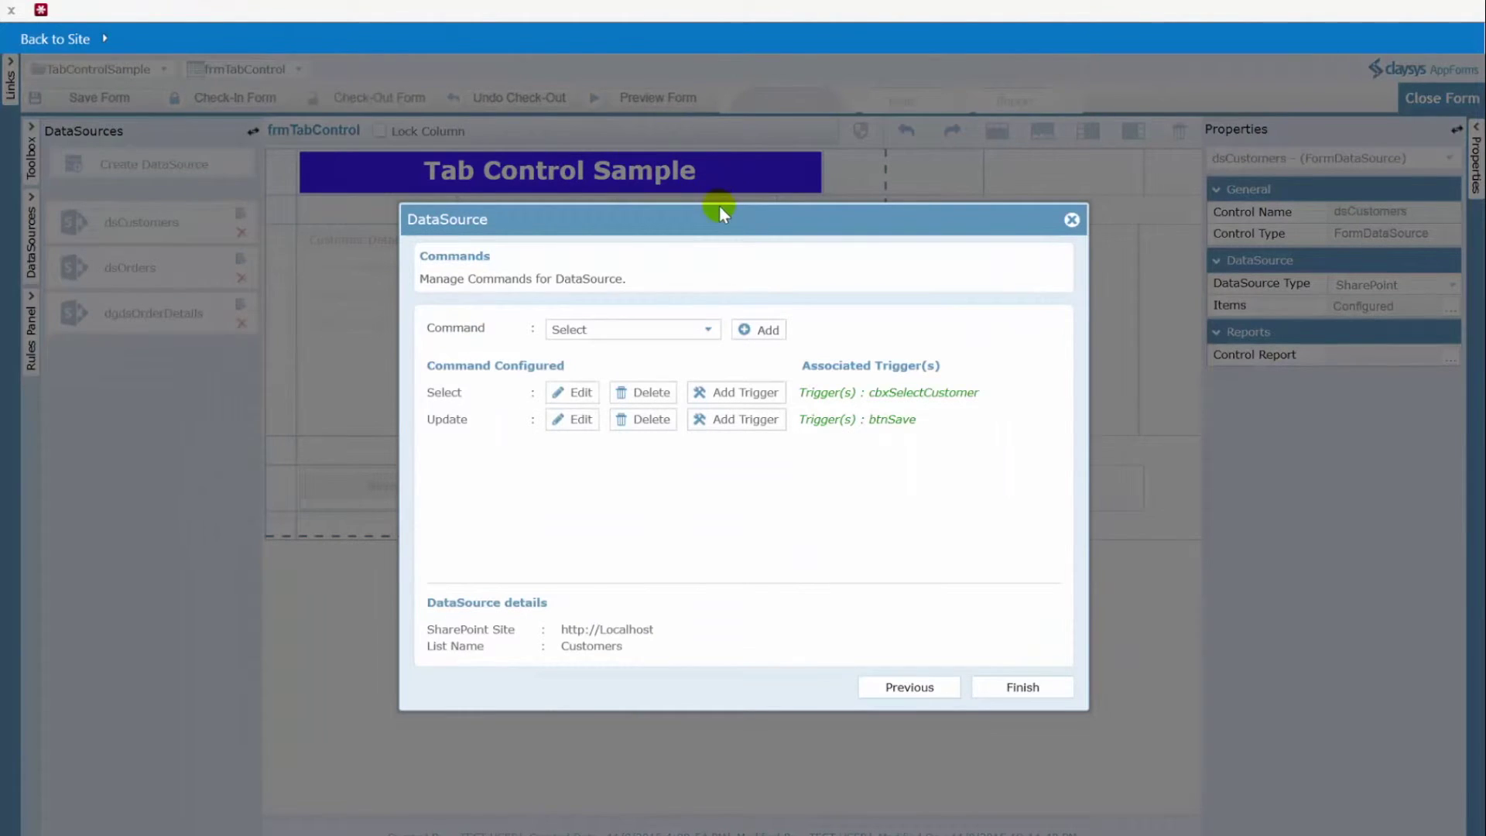
click(566, 351)
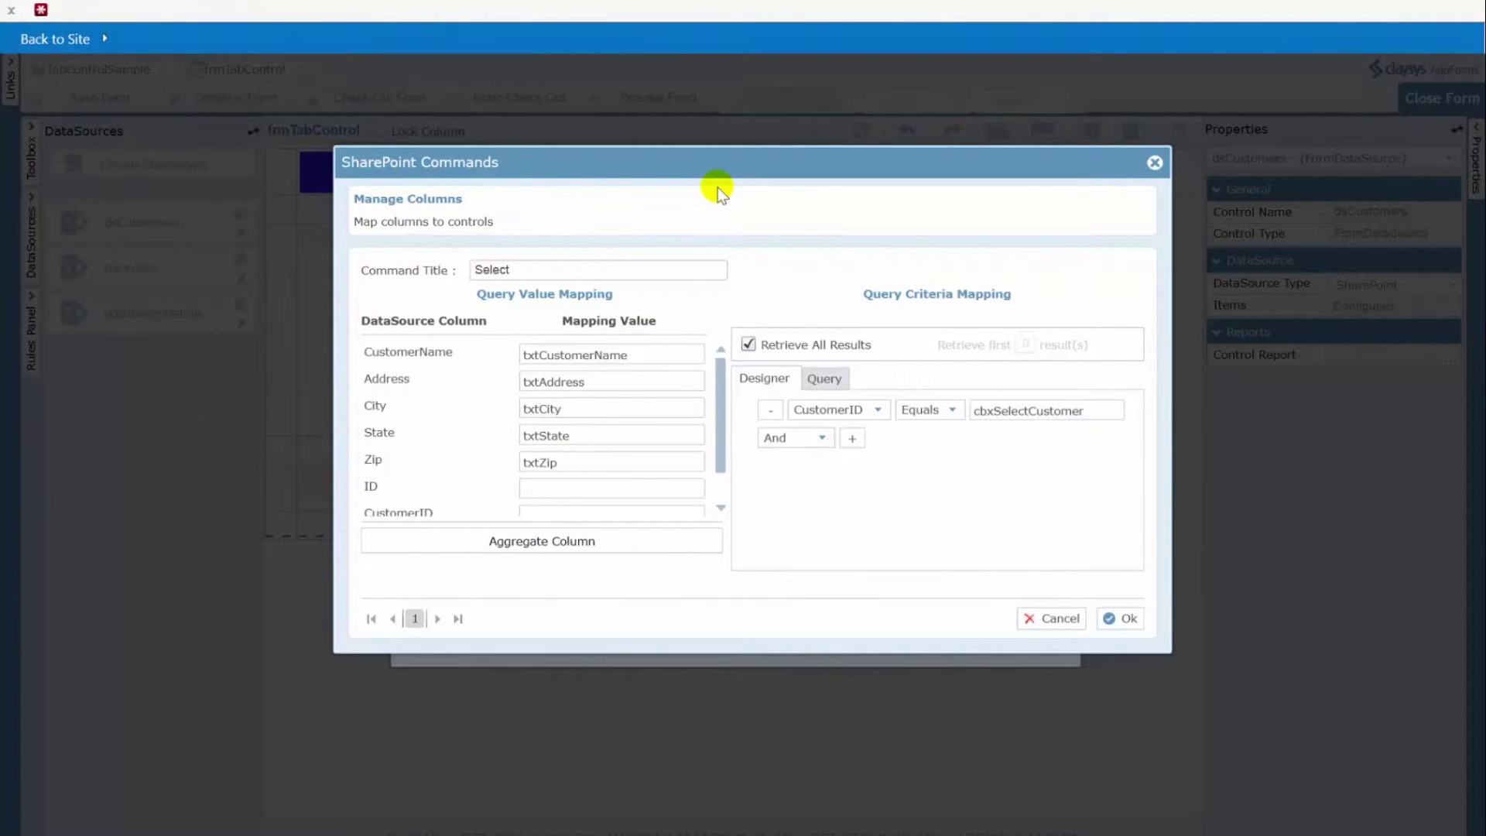
double_click(641, 358)
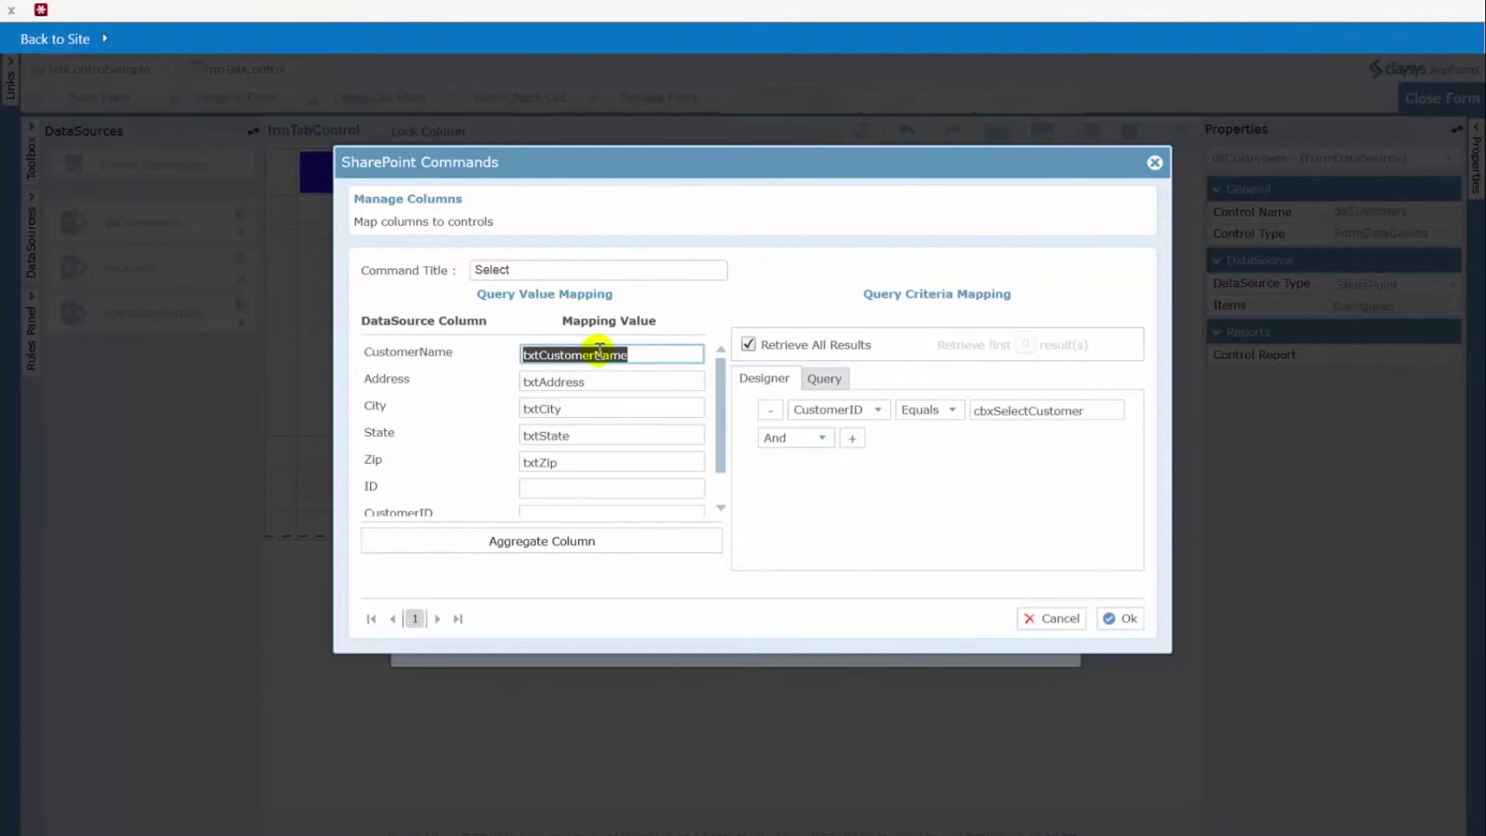
click(636, 359)
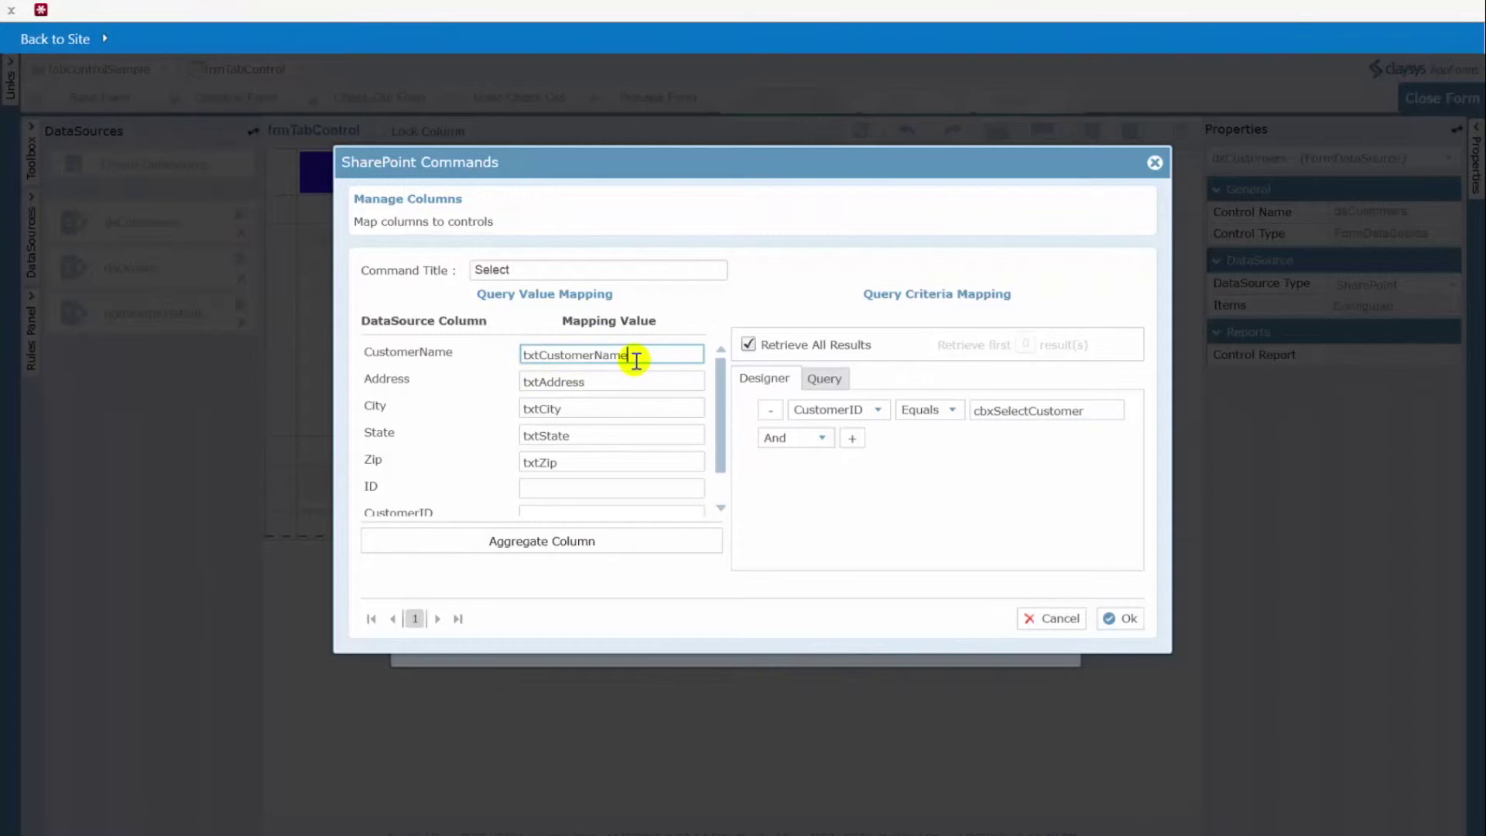
double_click(615, 377)
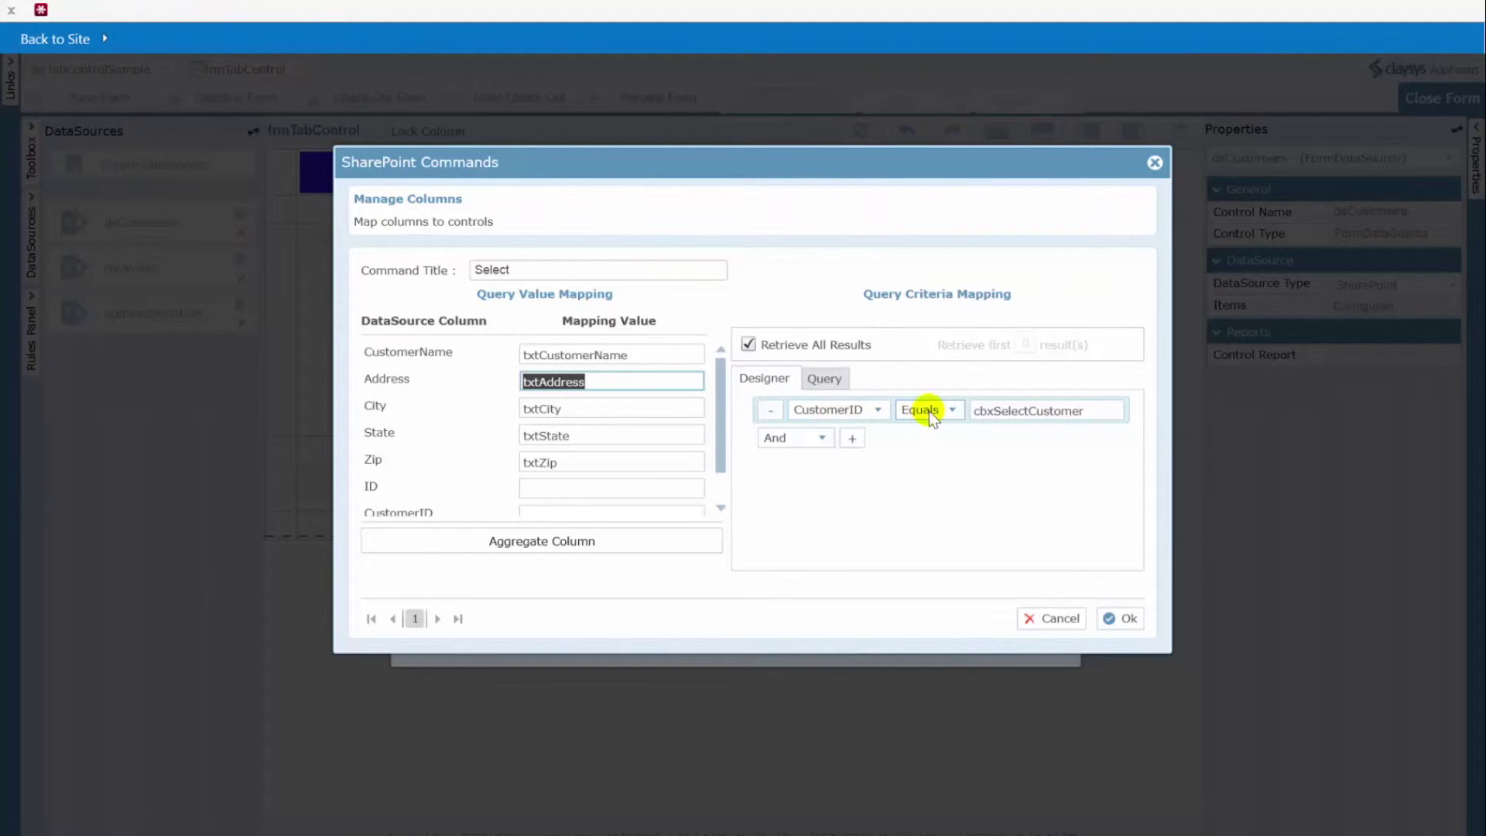
double_click(1083, 410)
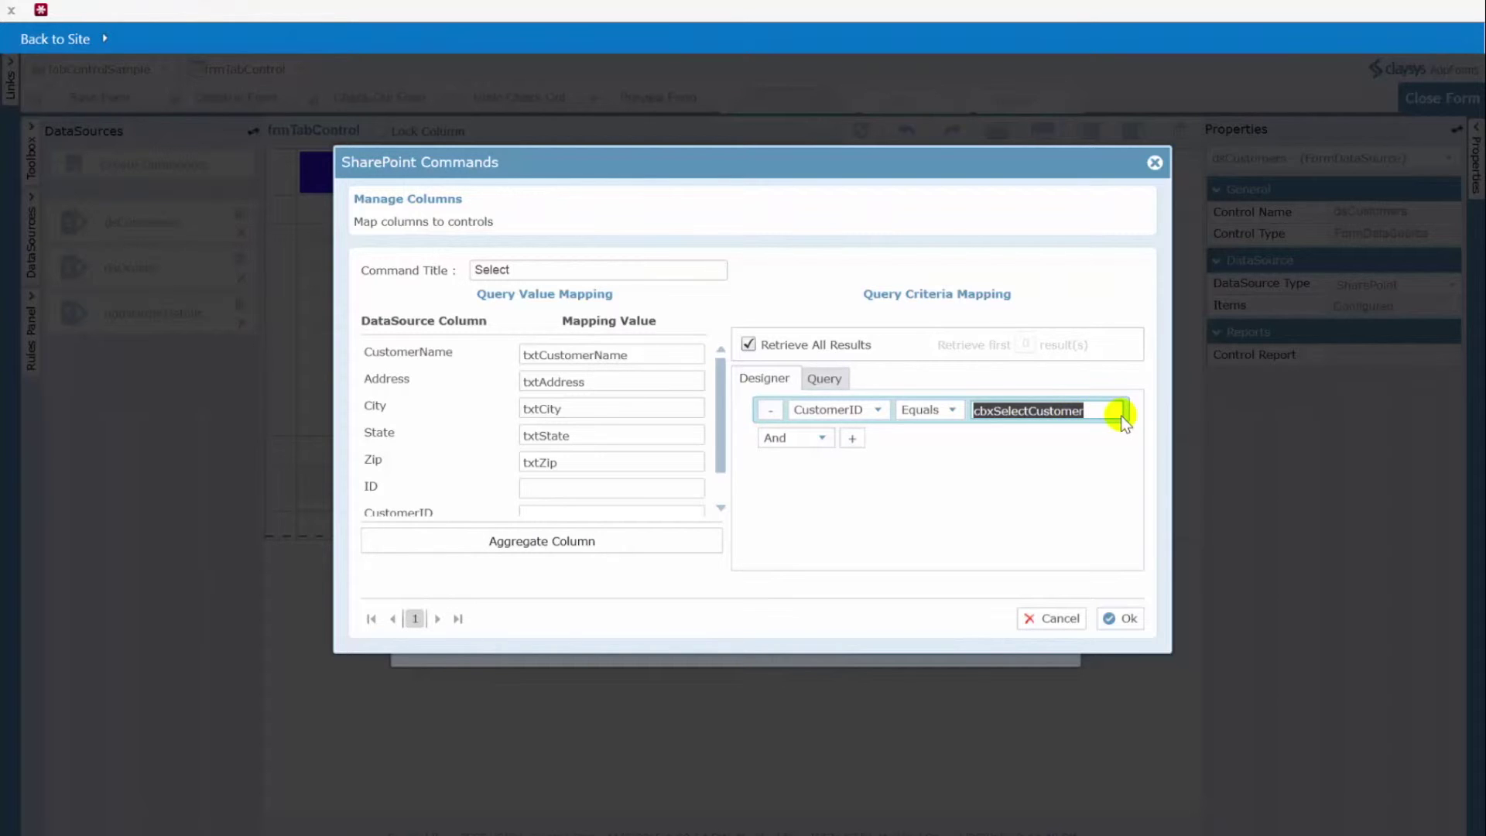
click(1115, 617)
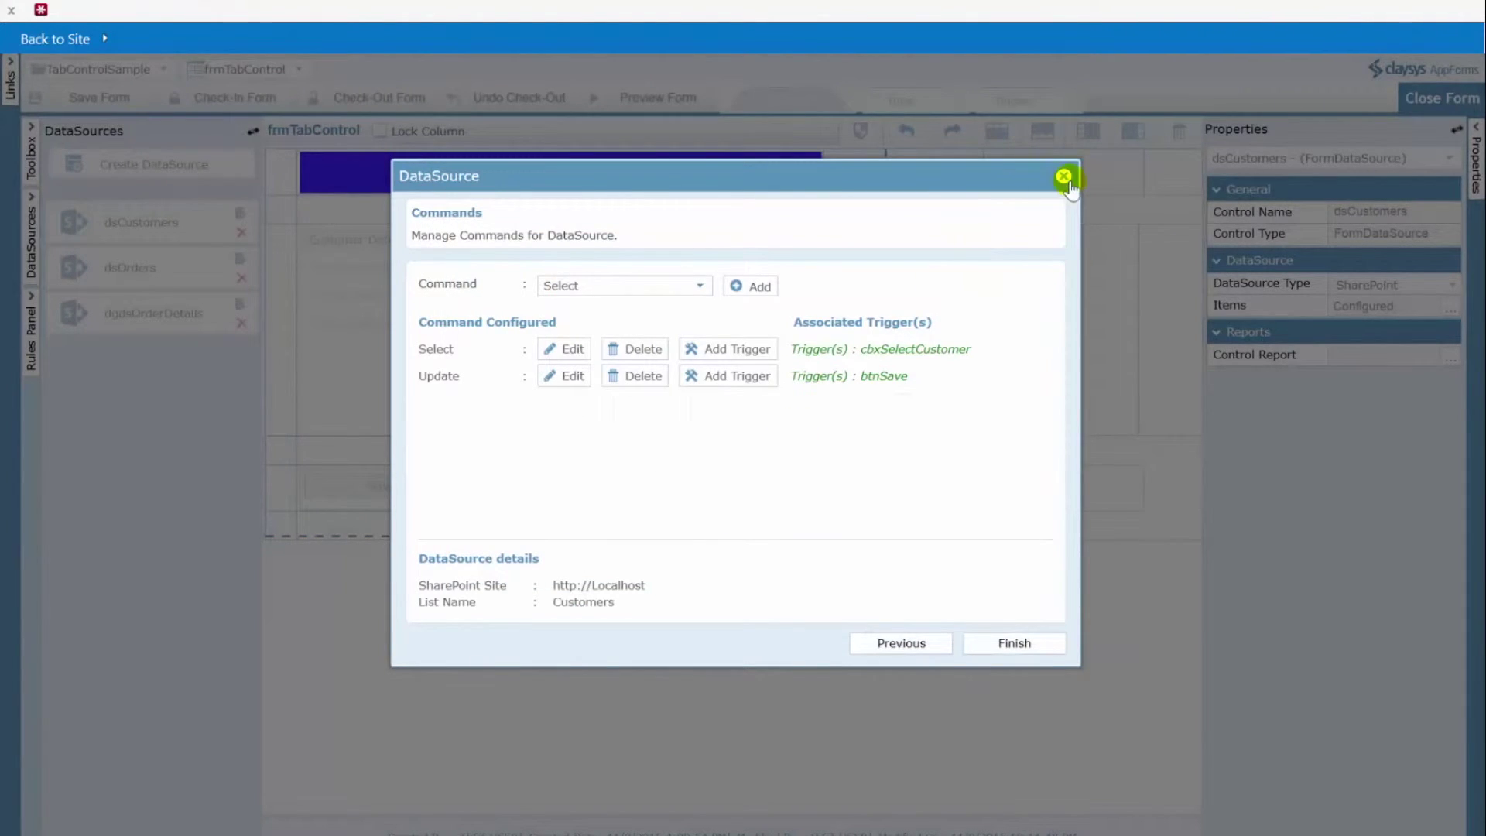
click(1065, 176)
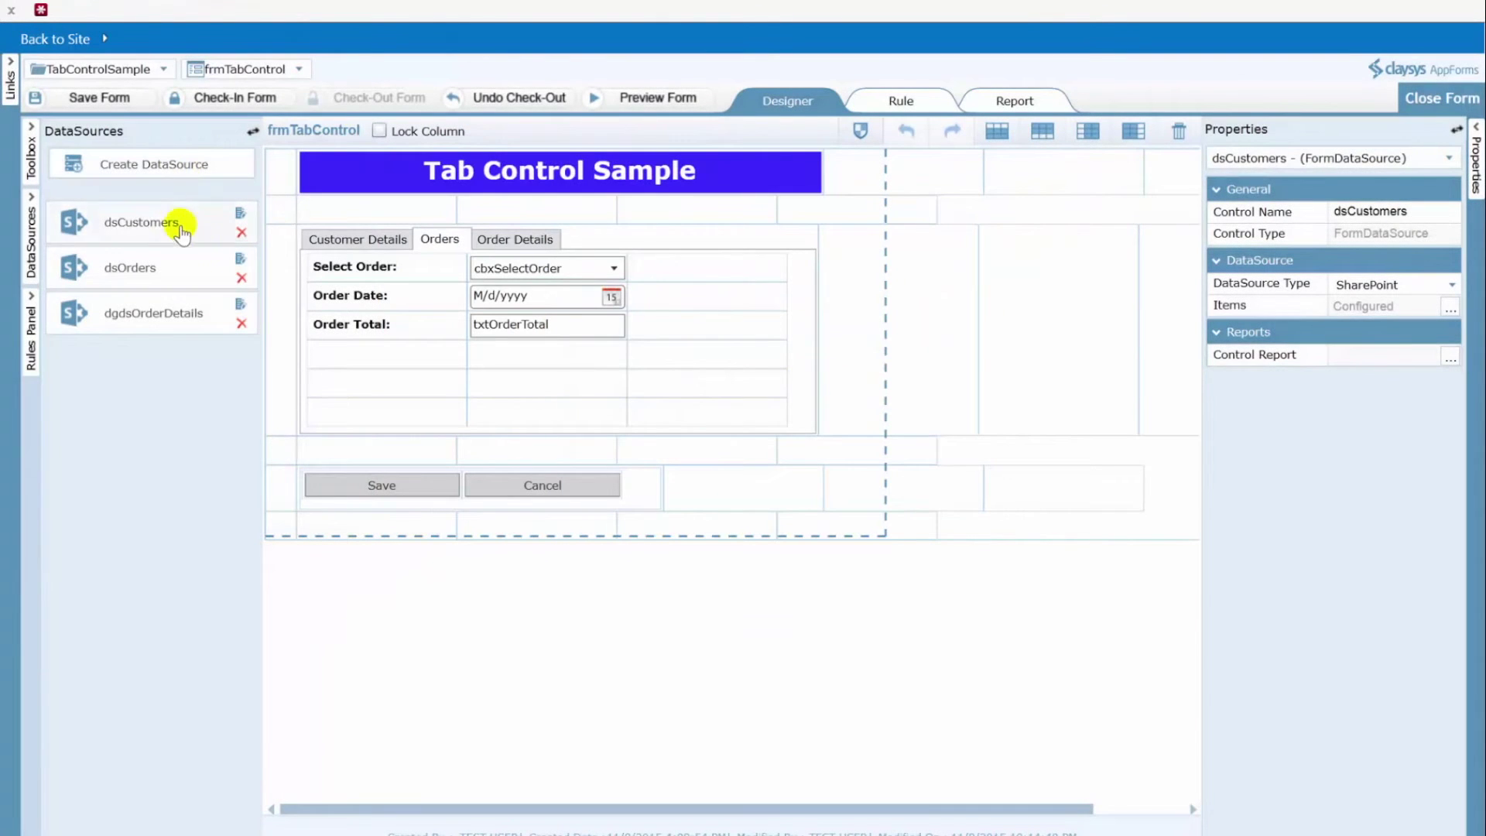
- Open the dsOrders data source, review its Select command's column mappings and OrderID criteria, then close it without changes
click(241, 260)
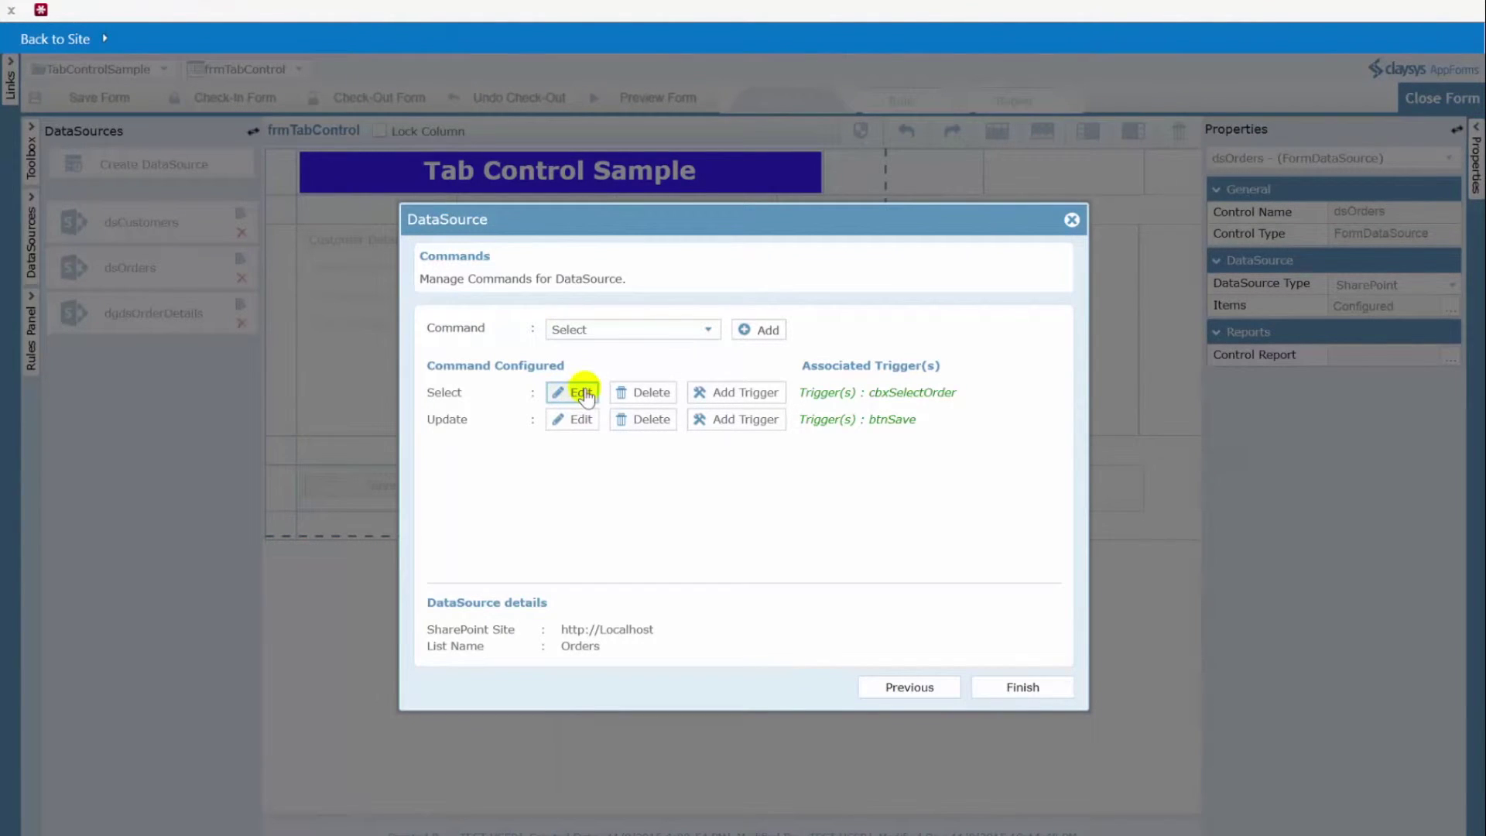
click(582, 392)
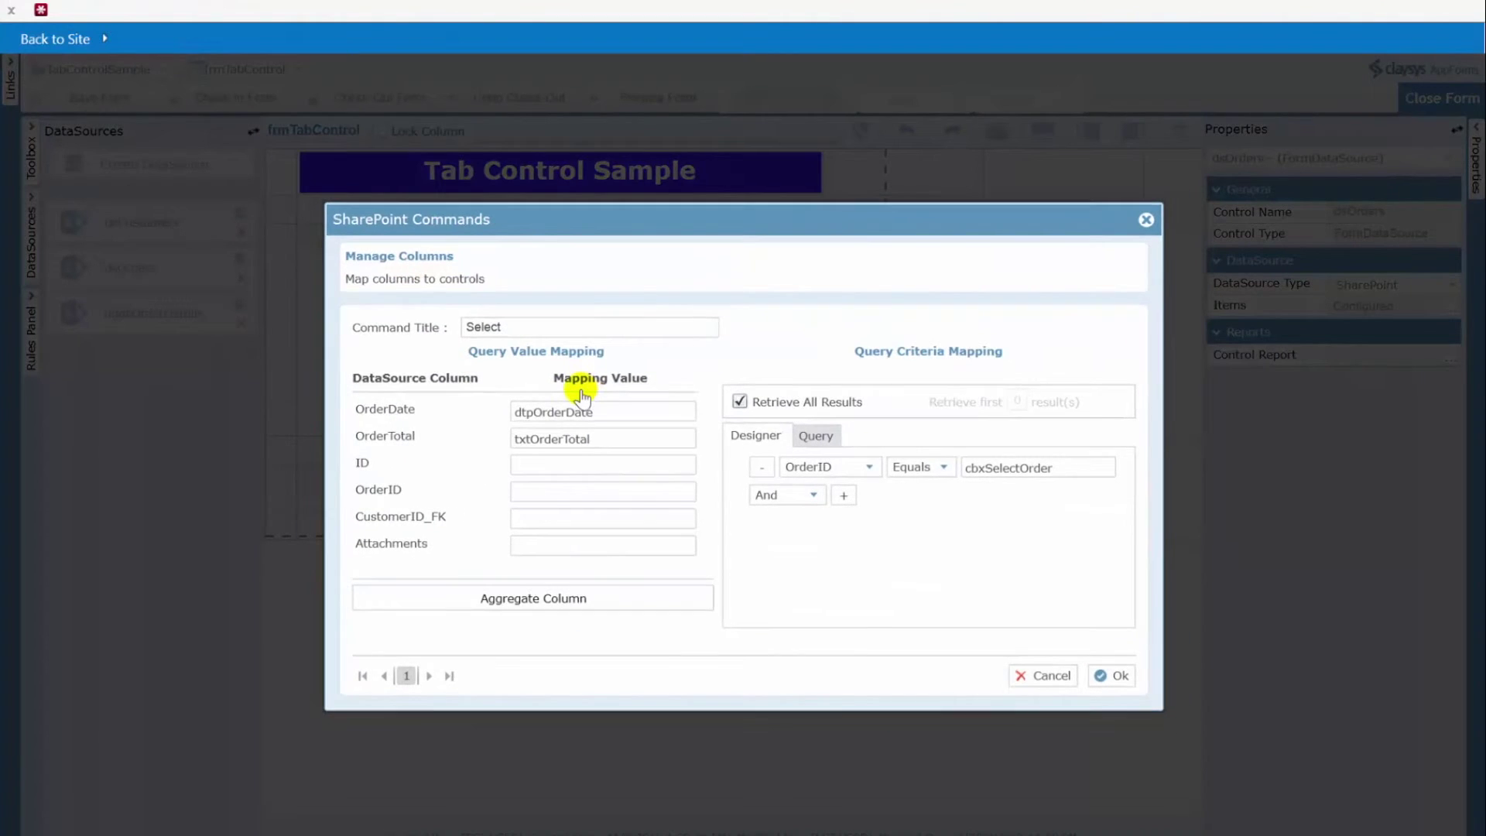
drag(607, 411, 453, 411)
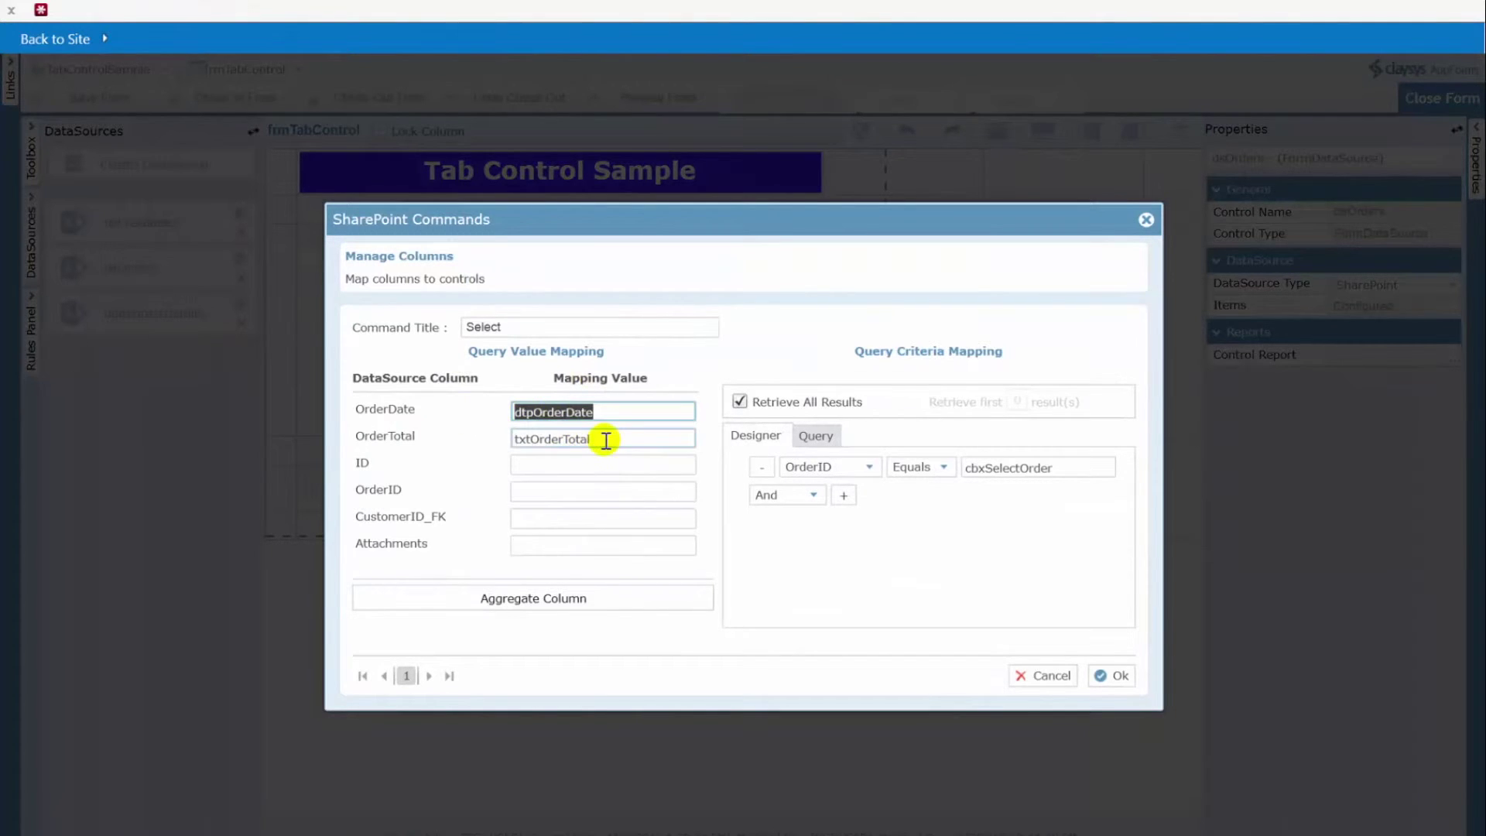
drag(604, 438, 506, 438)
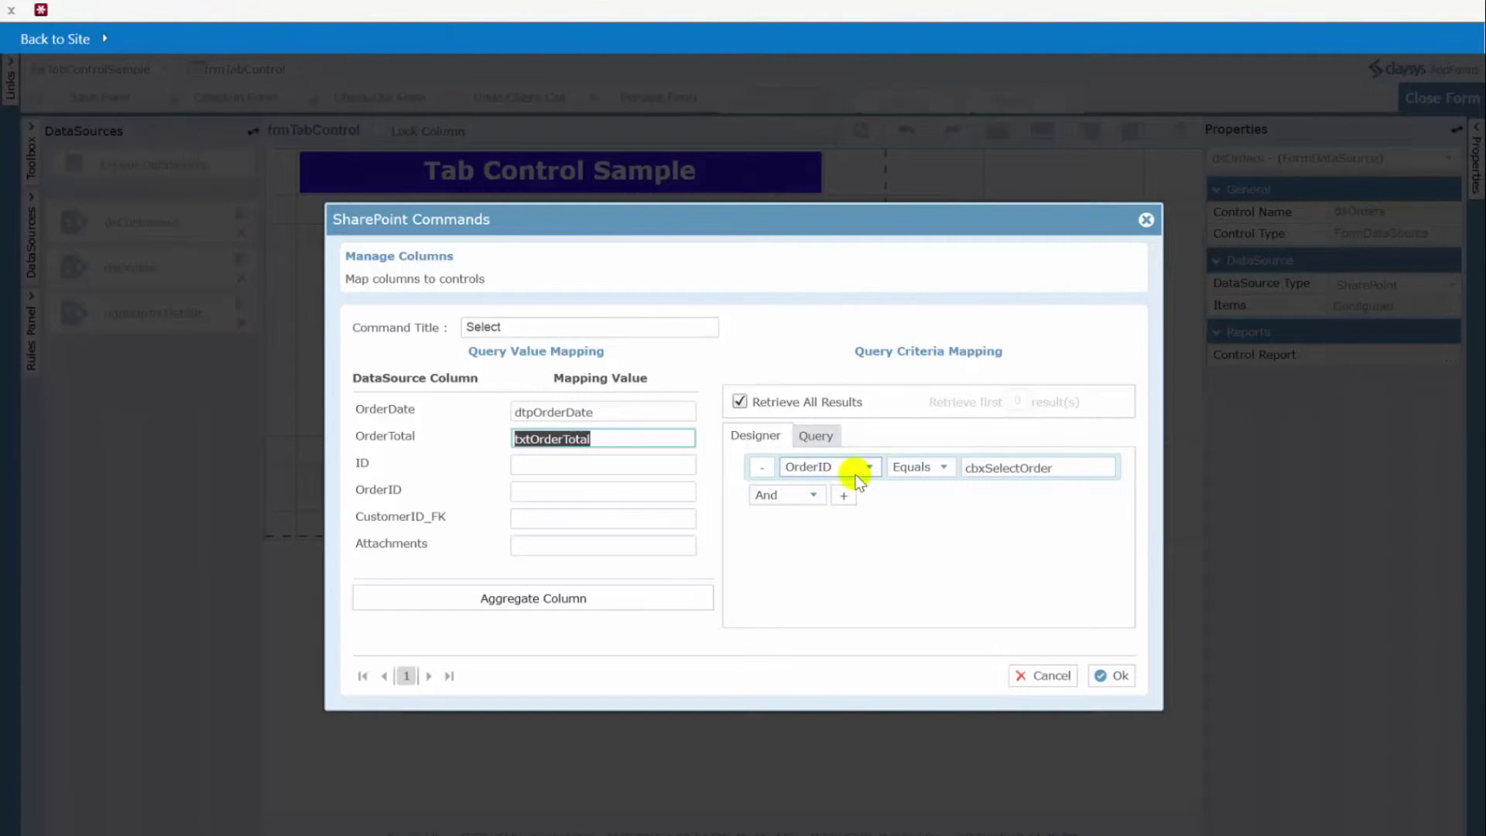
double_click(1051, 467)
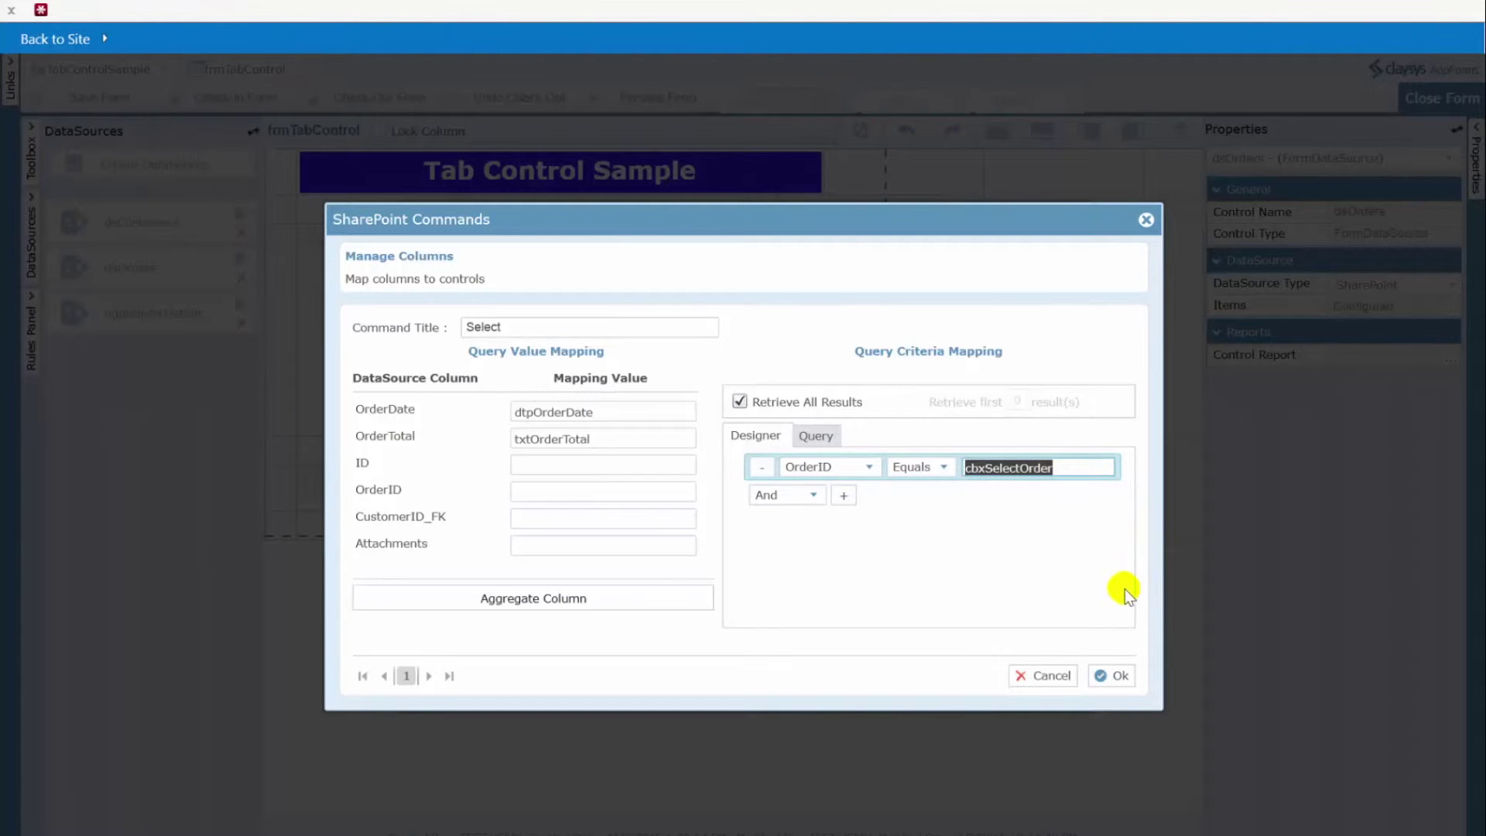
click(1062, 675)
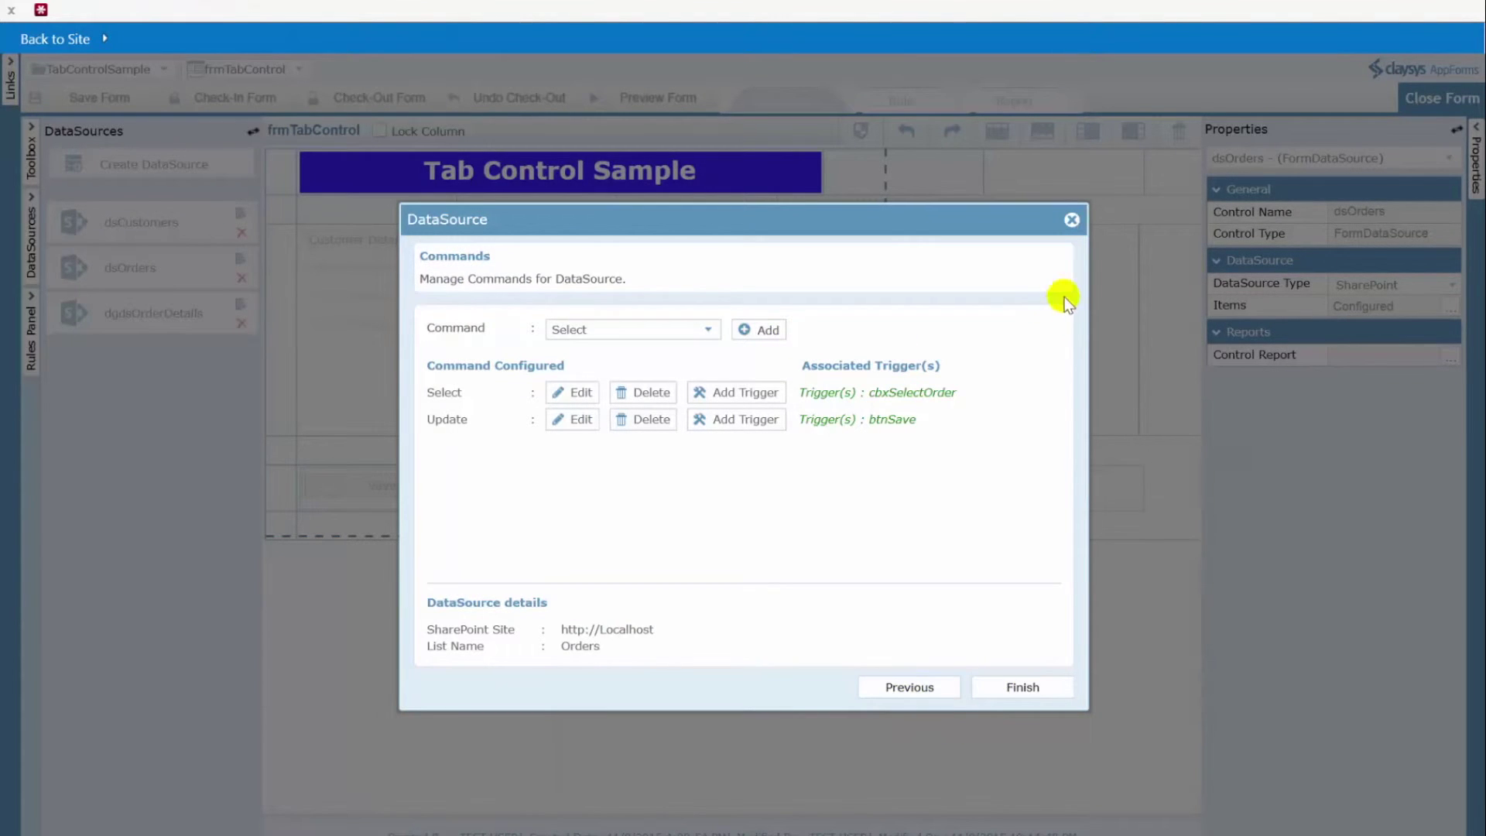
click(1070, 222)
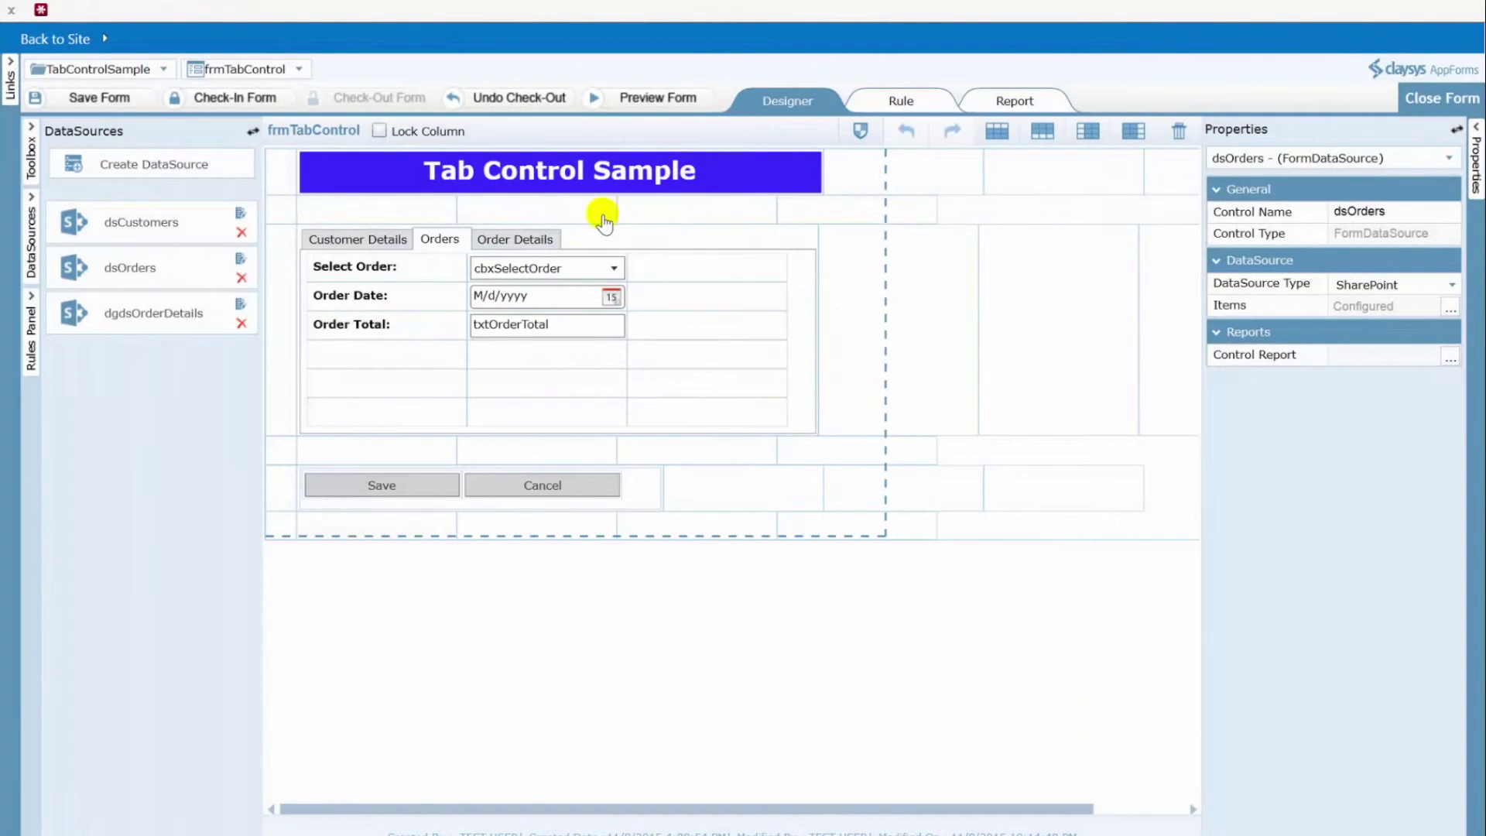
- Look through the tab control's Order Details, Orders and Customer Details tabs in the designer
click(535, 242)
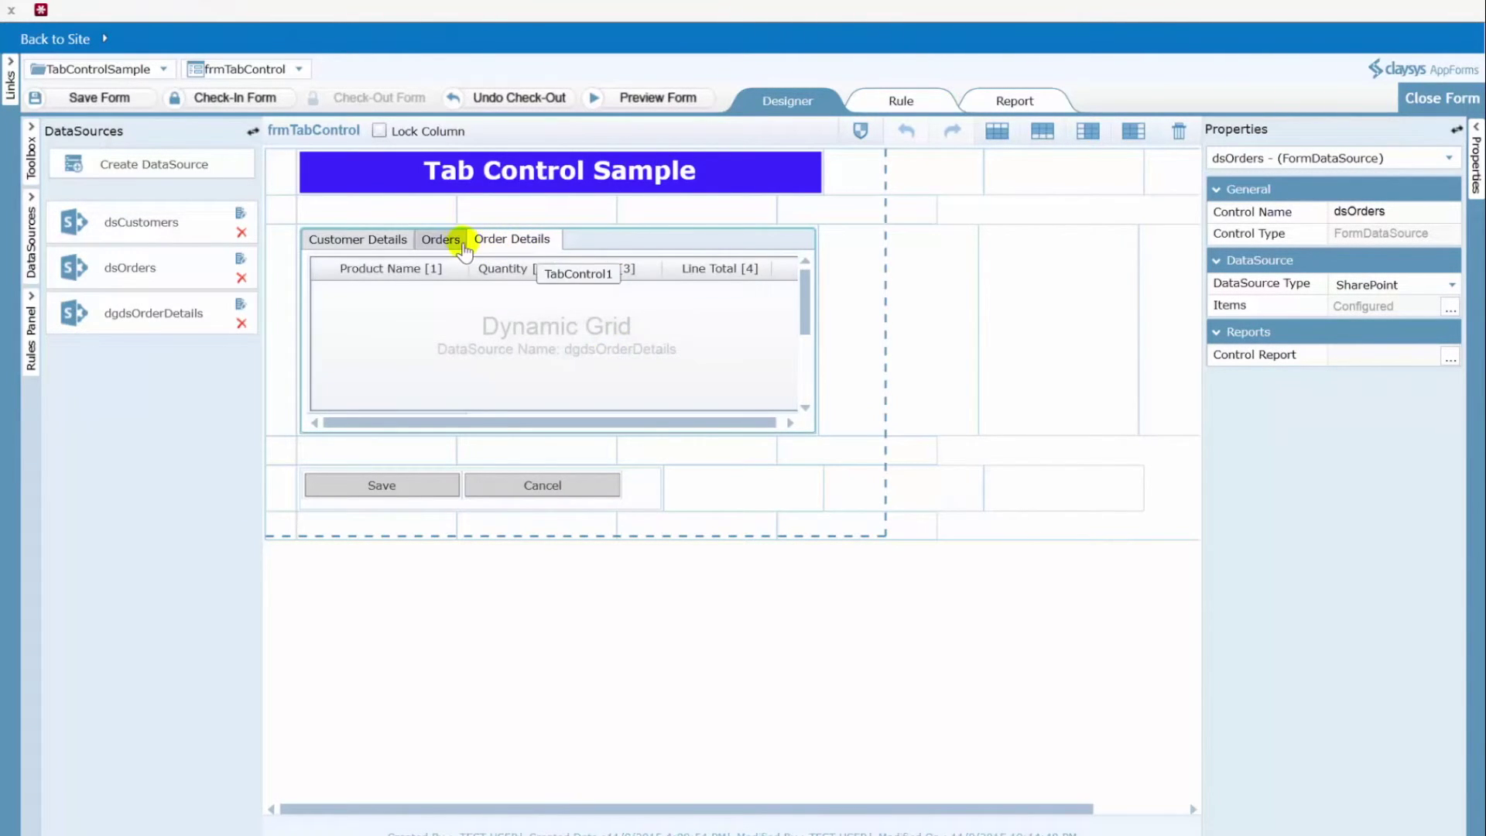
click(440, 239)
click(386, 241)
- Preview the form and select ABC Company as the customer on the Customer Details tab
click(655, 98)
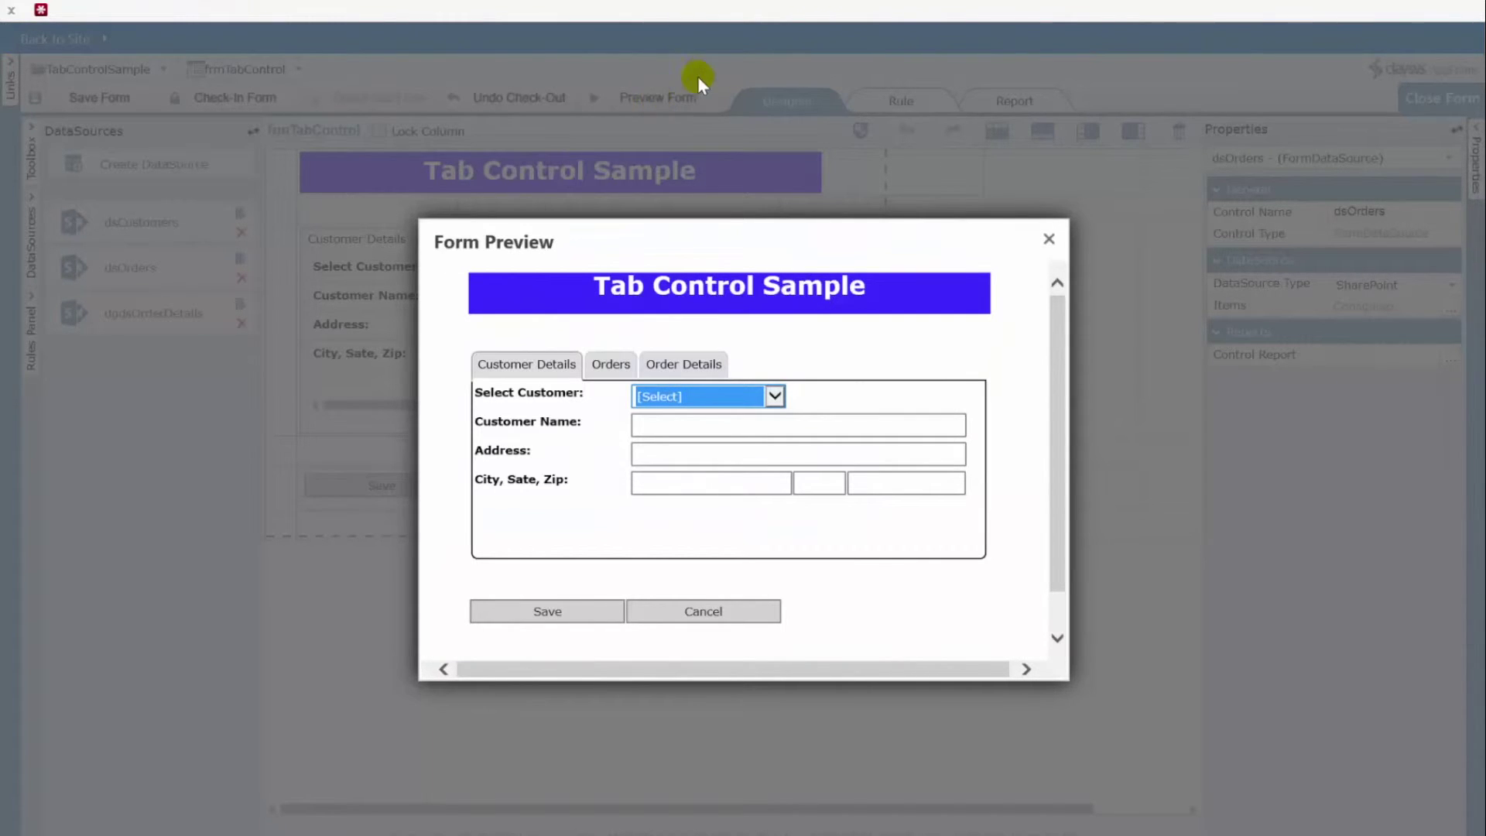
drag(763, 237, 755, 200)
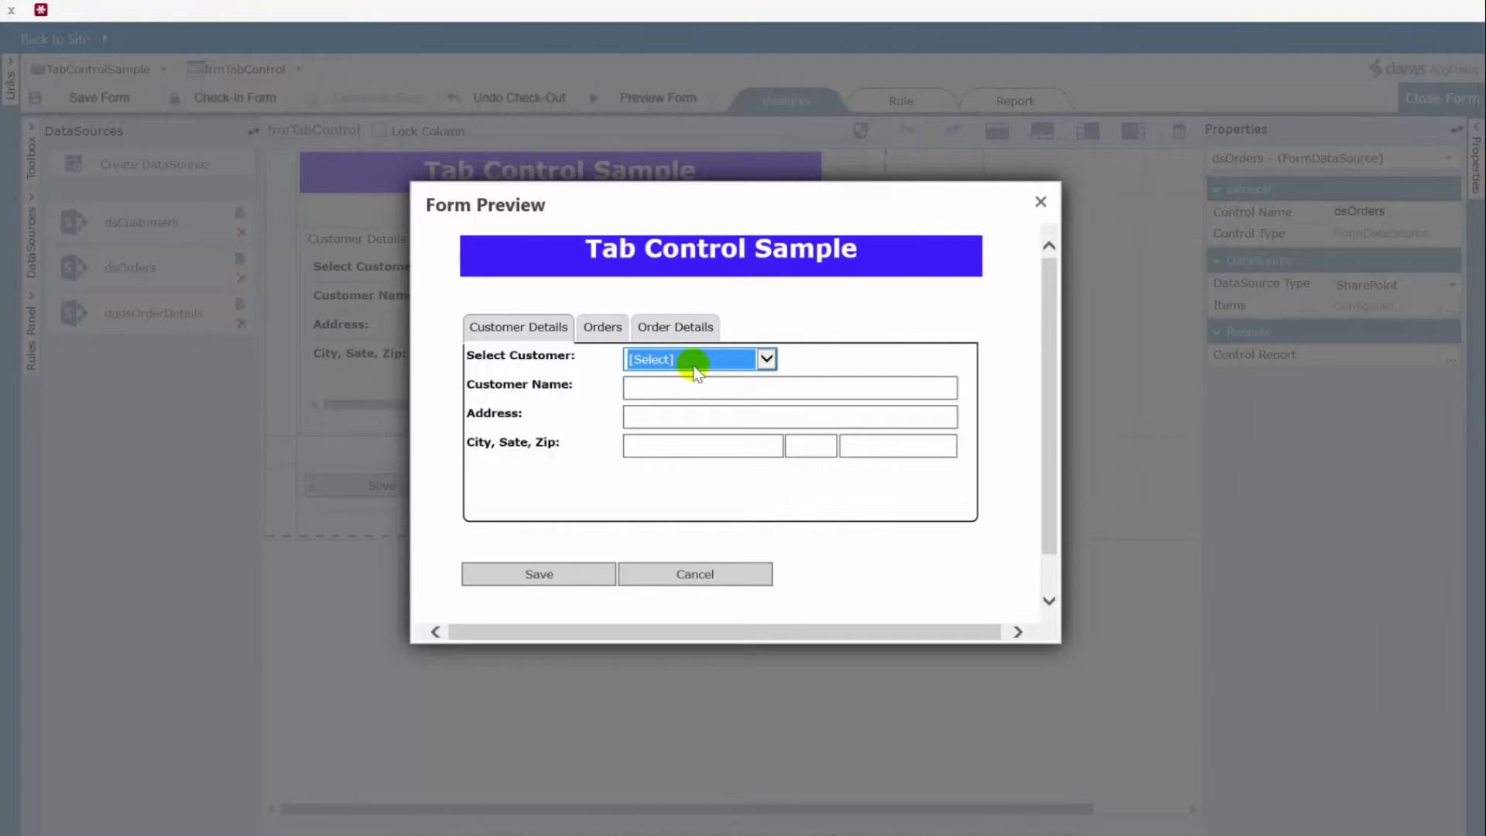
click(767, 362)
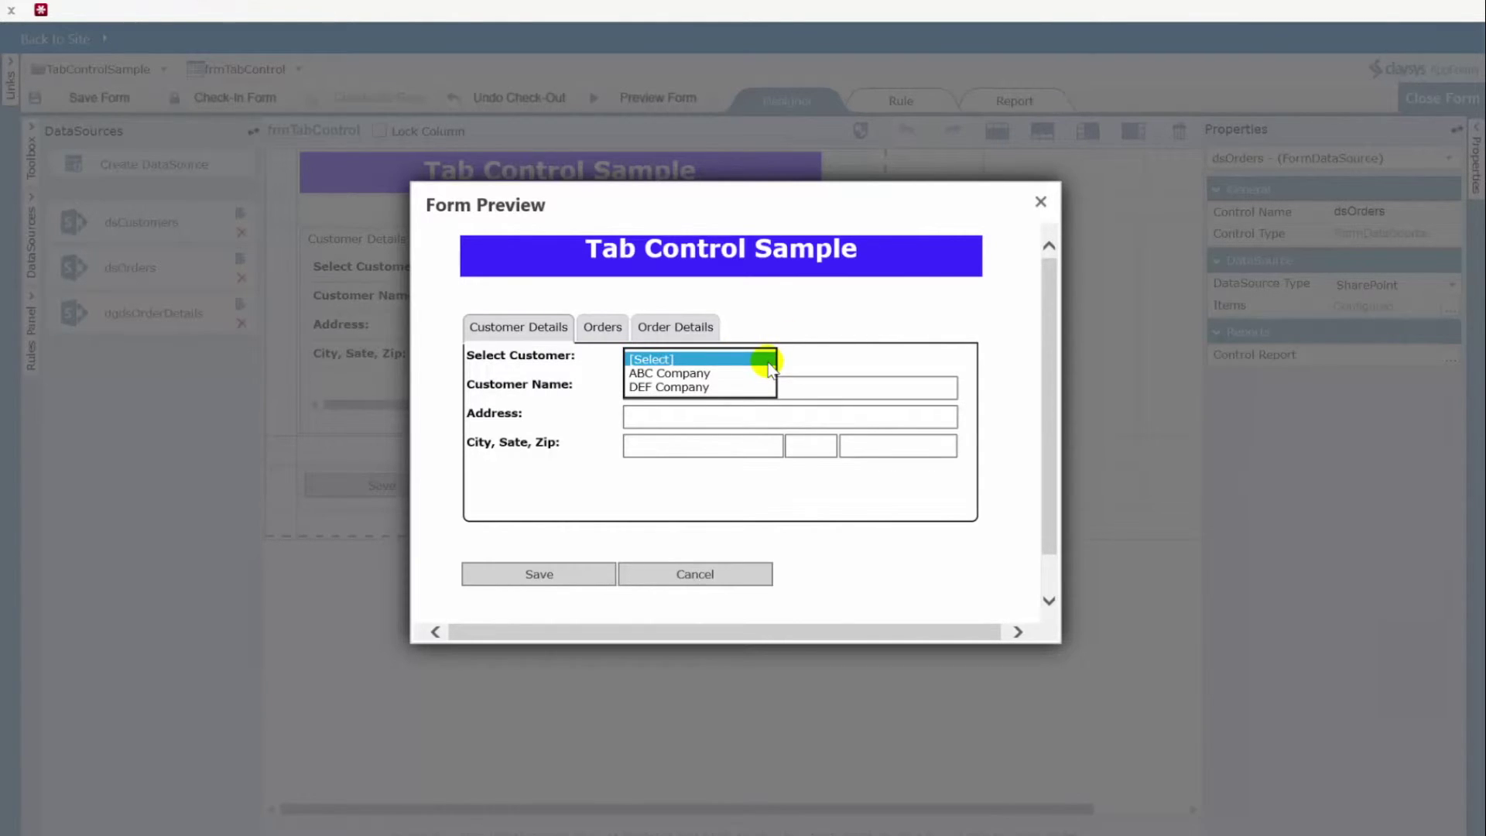
click(712, 374)
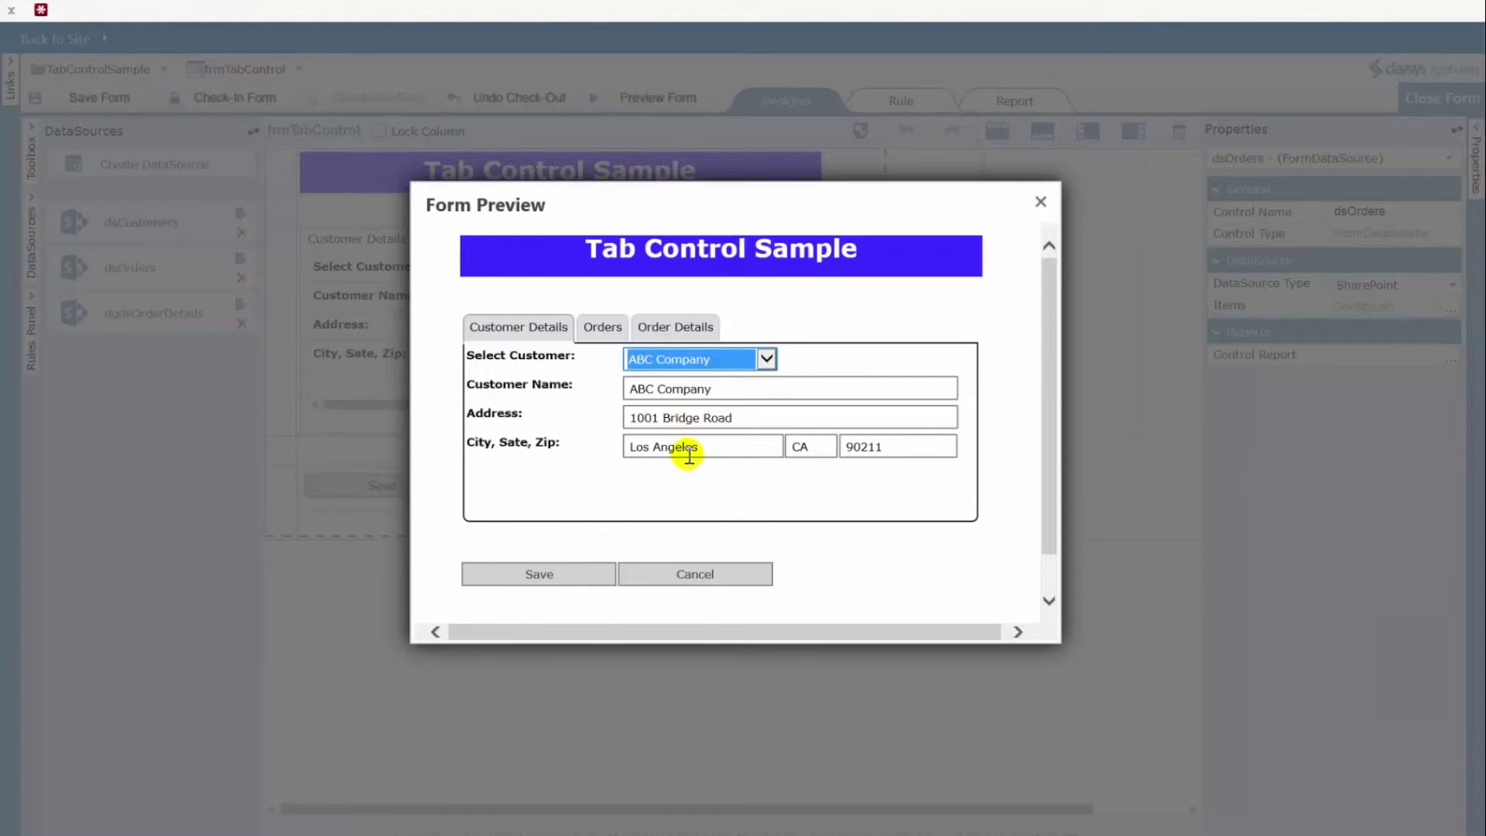
- Compare the preview's Orders and Customer Details tabs, and list the orders available for ABC Company
click(604, 328)
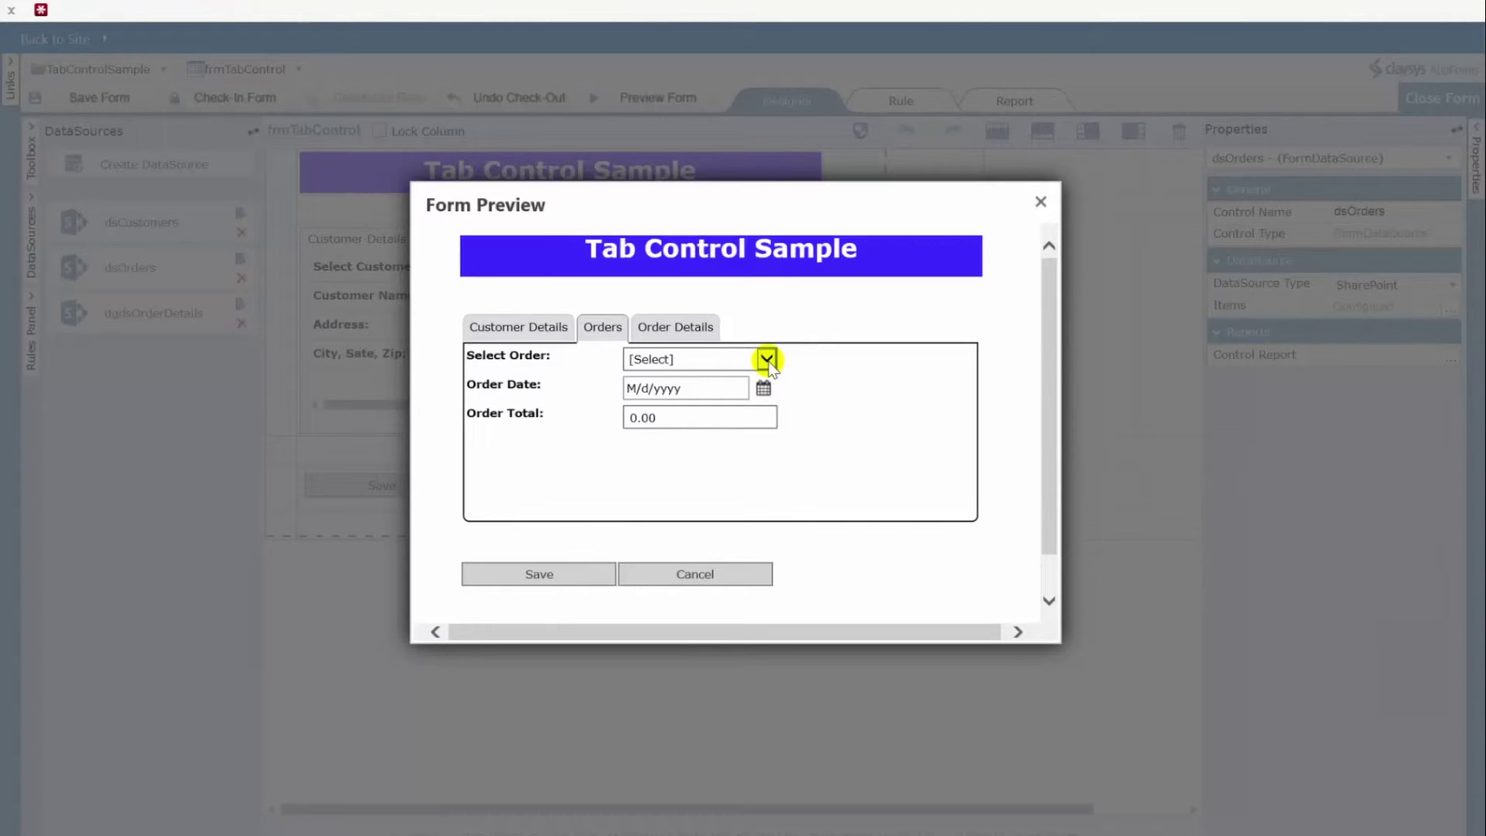
click(539, 326)
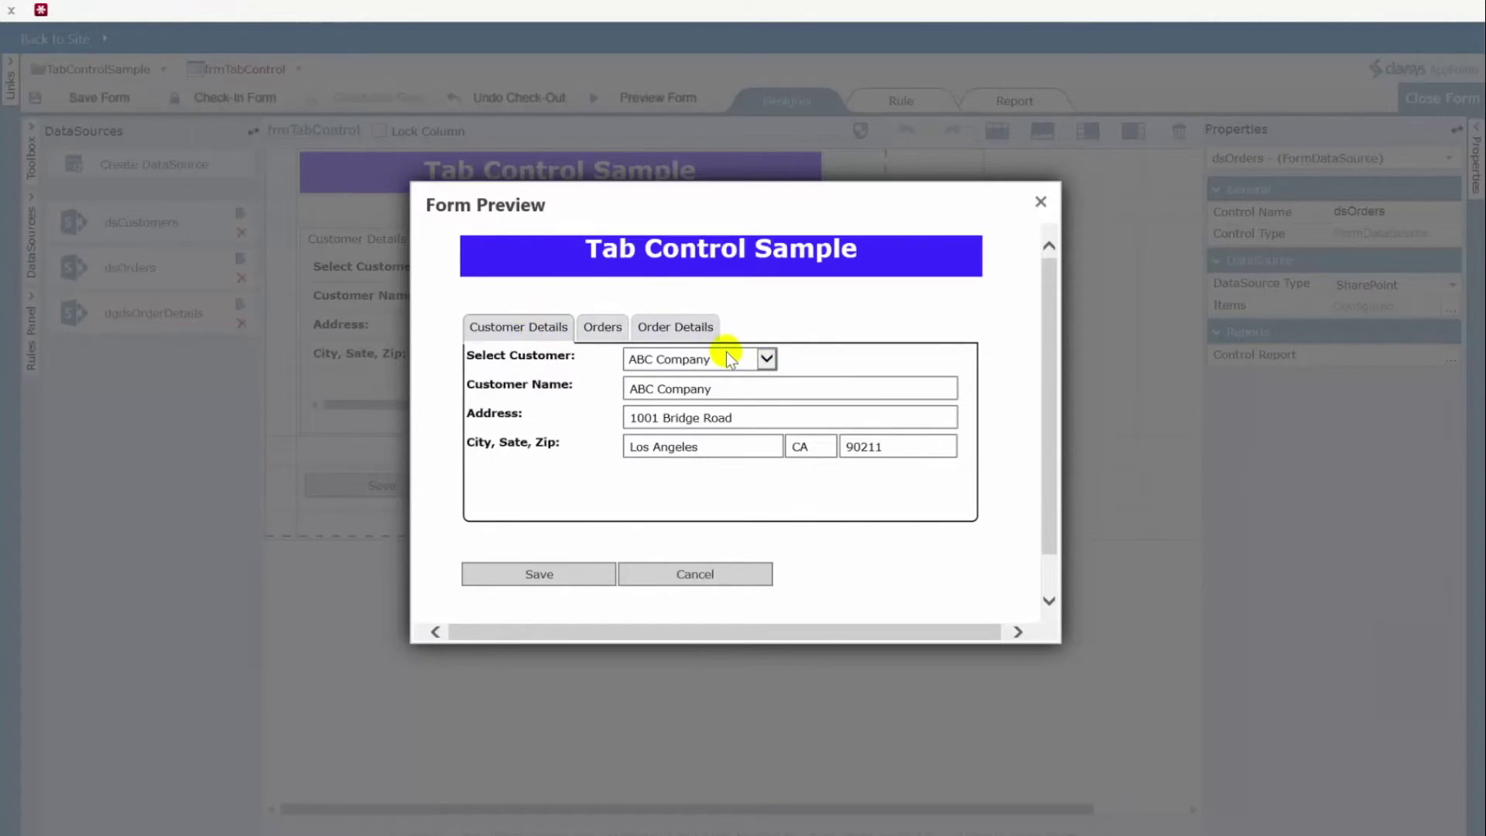
click(601, 325)
click(766, 358)
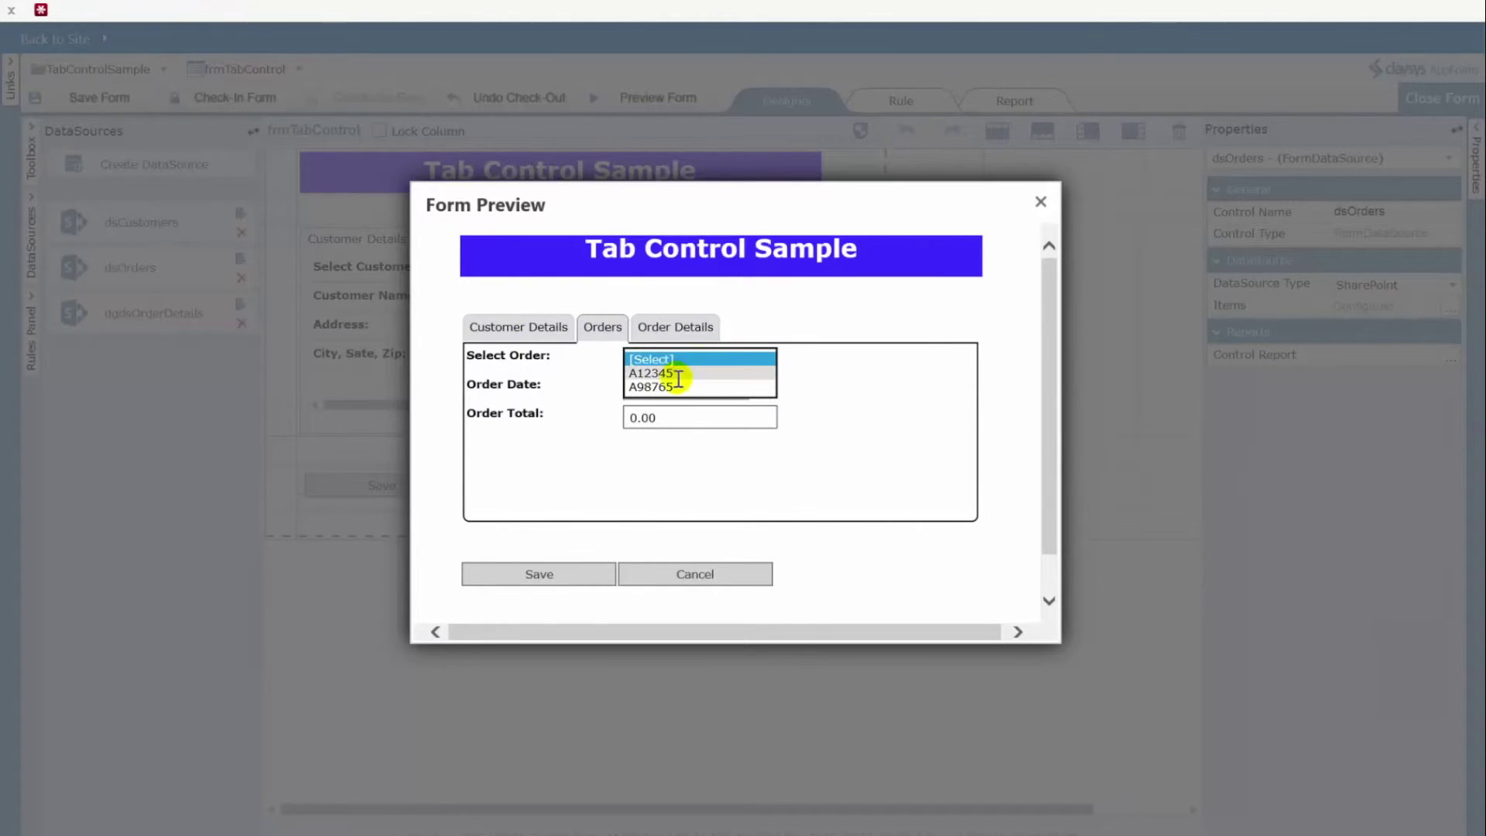
- Switch the selected customer in the preview to DEF Company
click(548, 324)
click(640, 361)
click(670, 376)
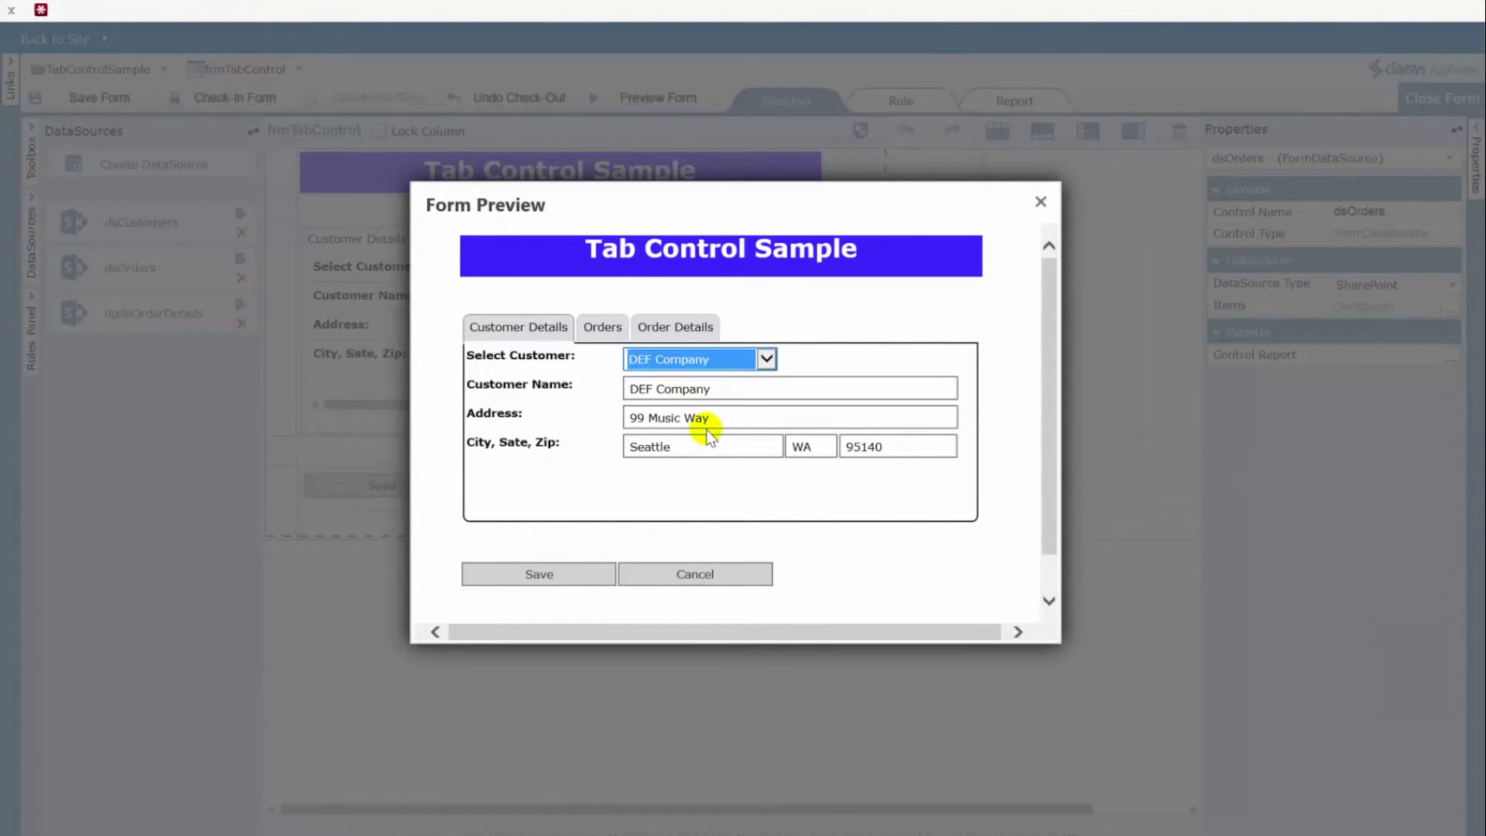
- Select DEF Company's order on the Orders tab and check its line items under Order Details
click(602, 326)
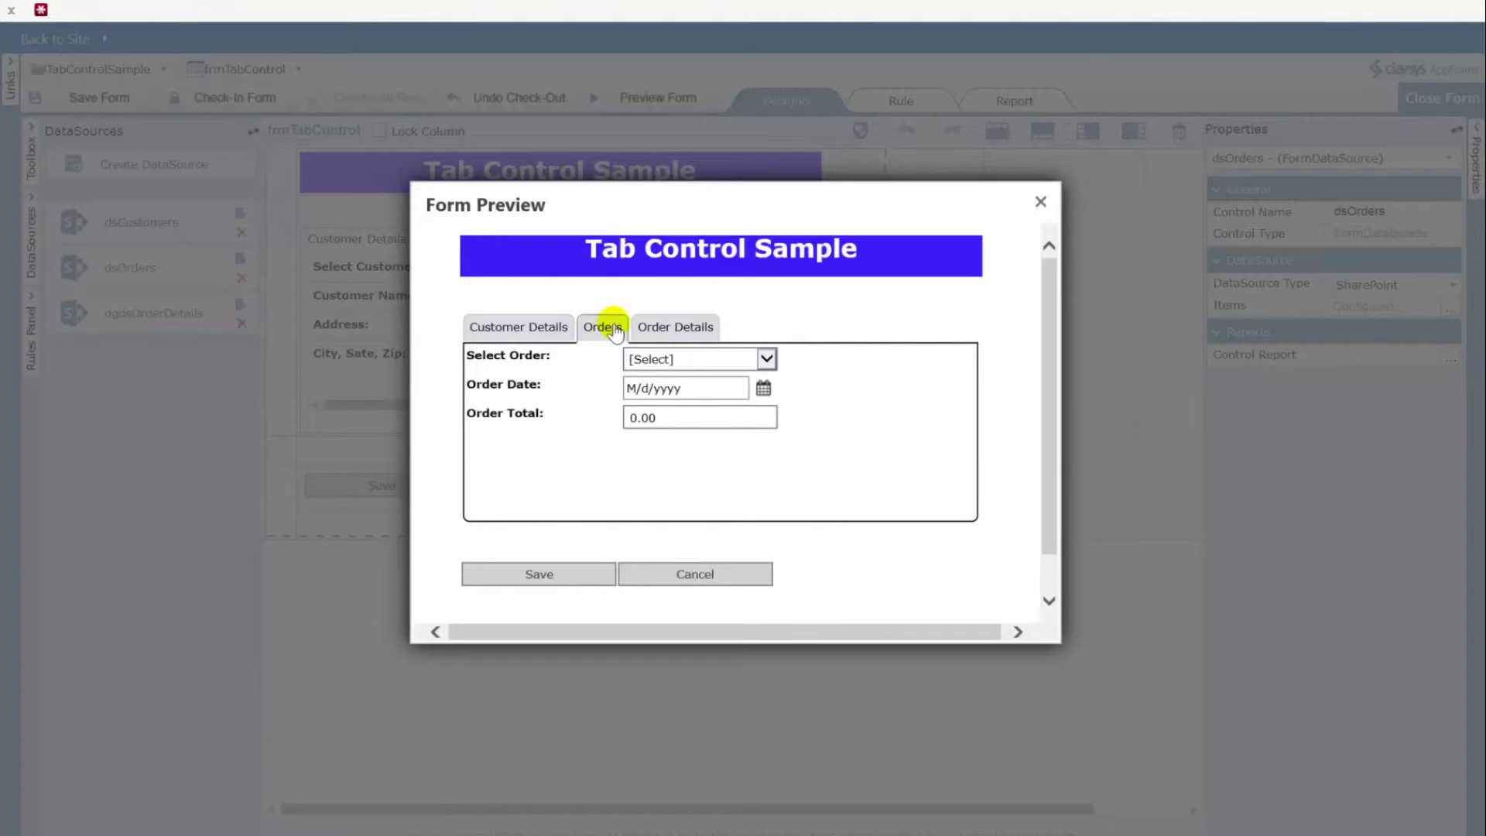
click(767, 359)
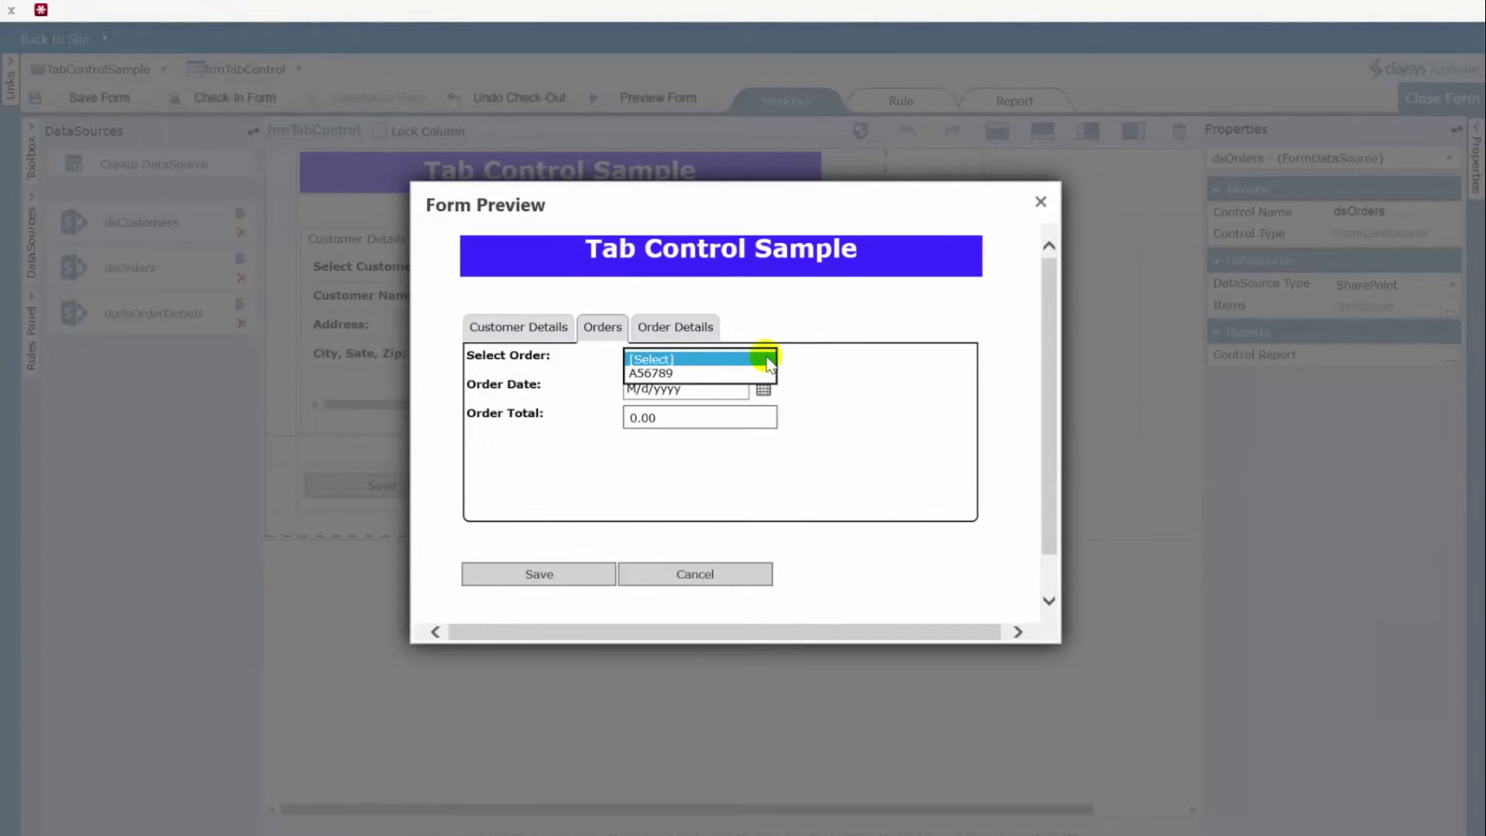
click(656, 372)
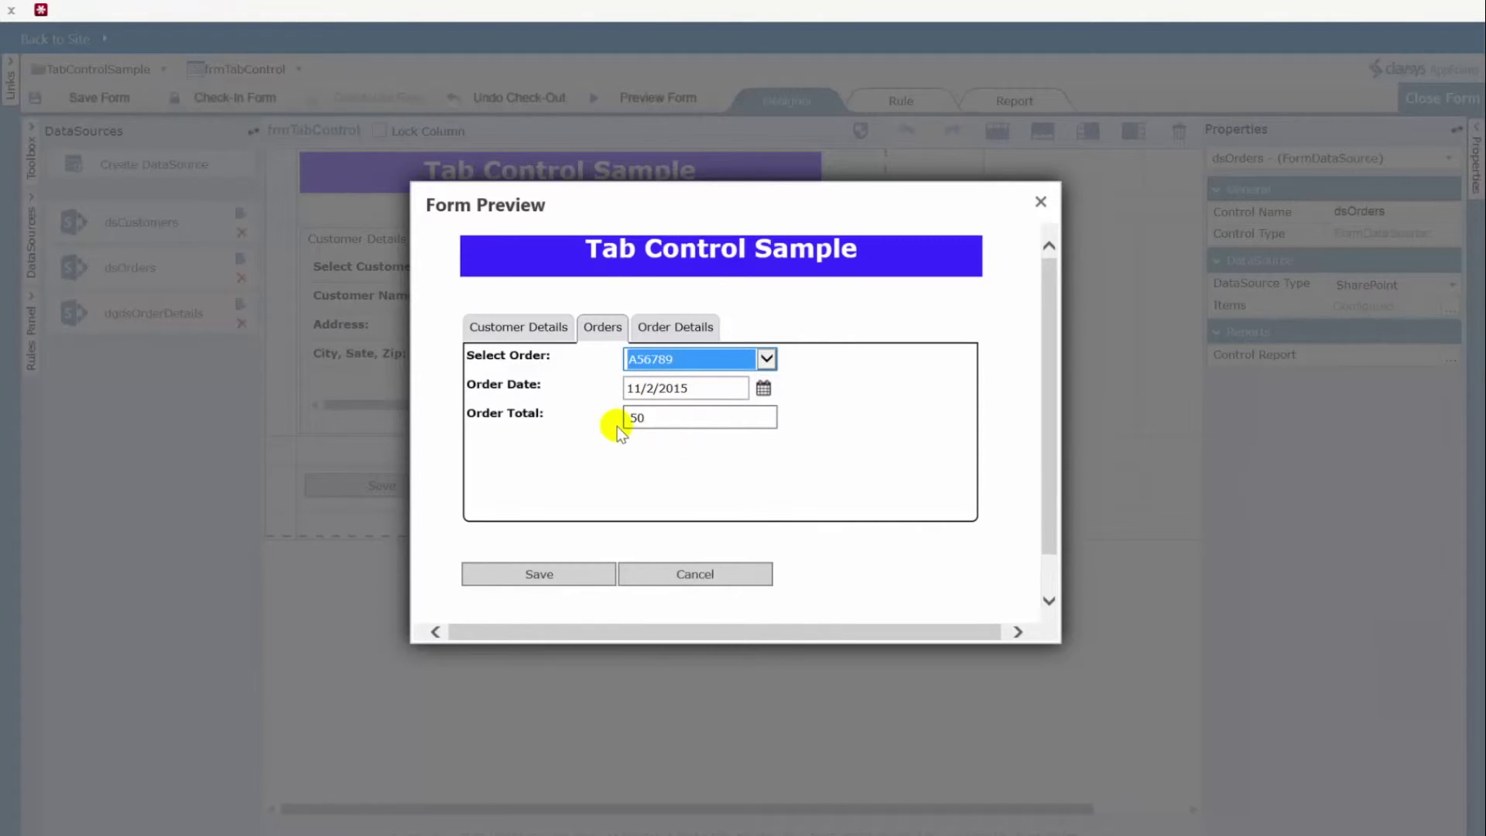
click(689, 327)
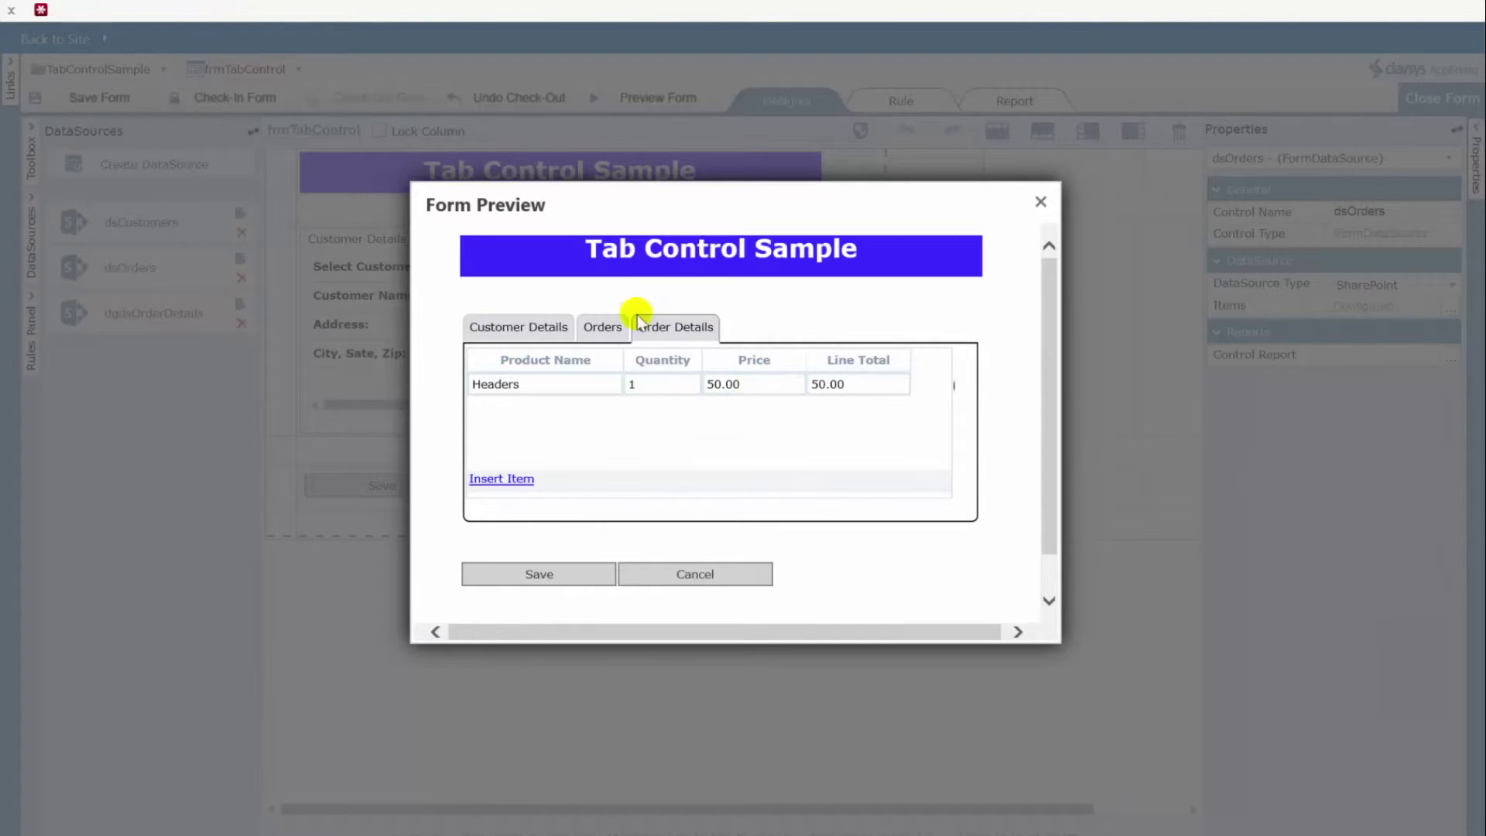
- Switch the preview's selected customer back to ABC Company
click(539, 326)
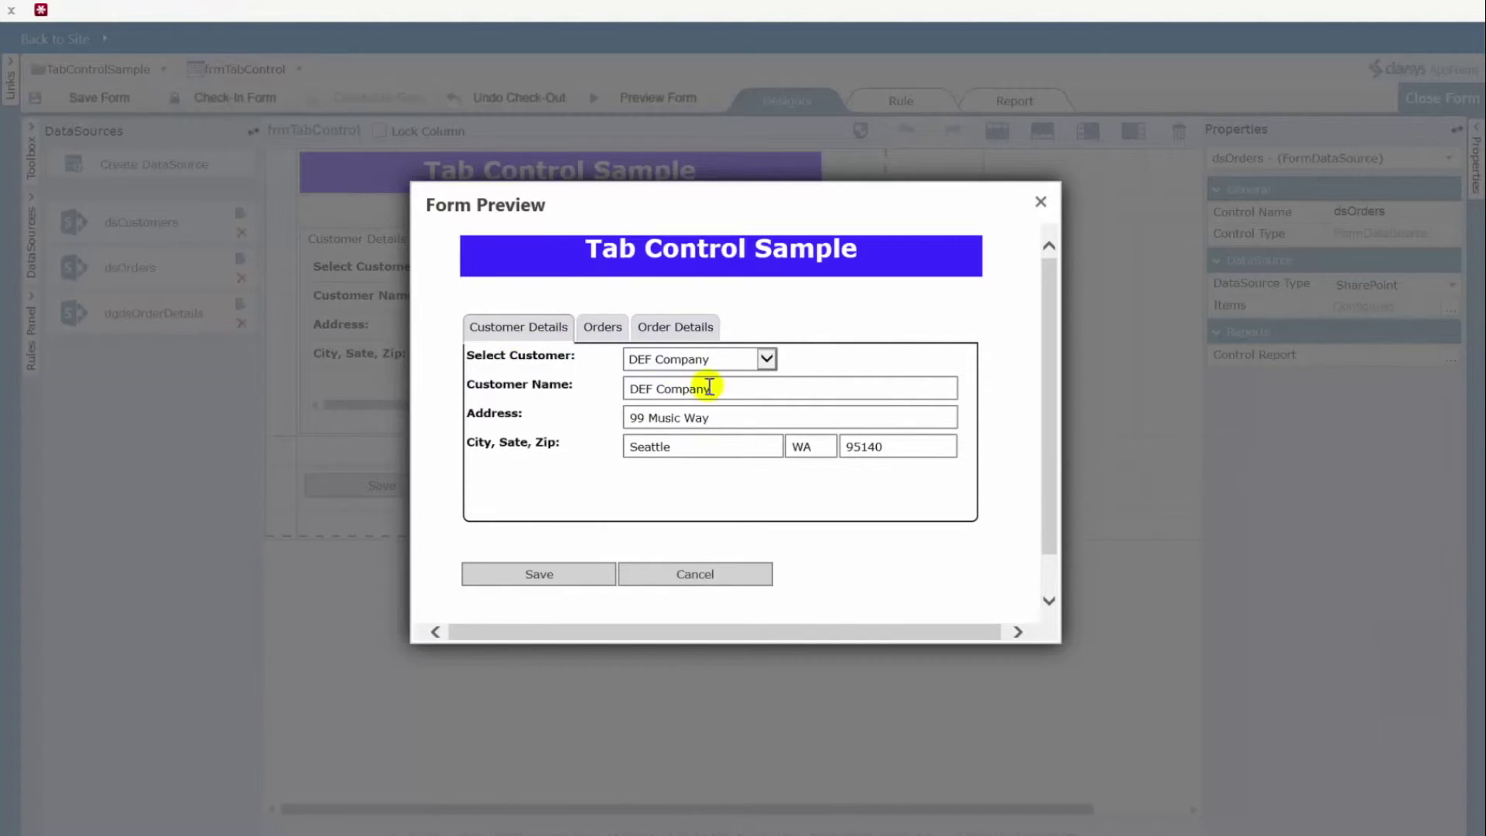
click(766, 358)
click(681, 345)
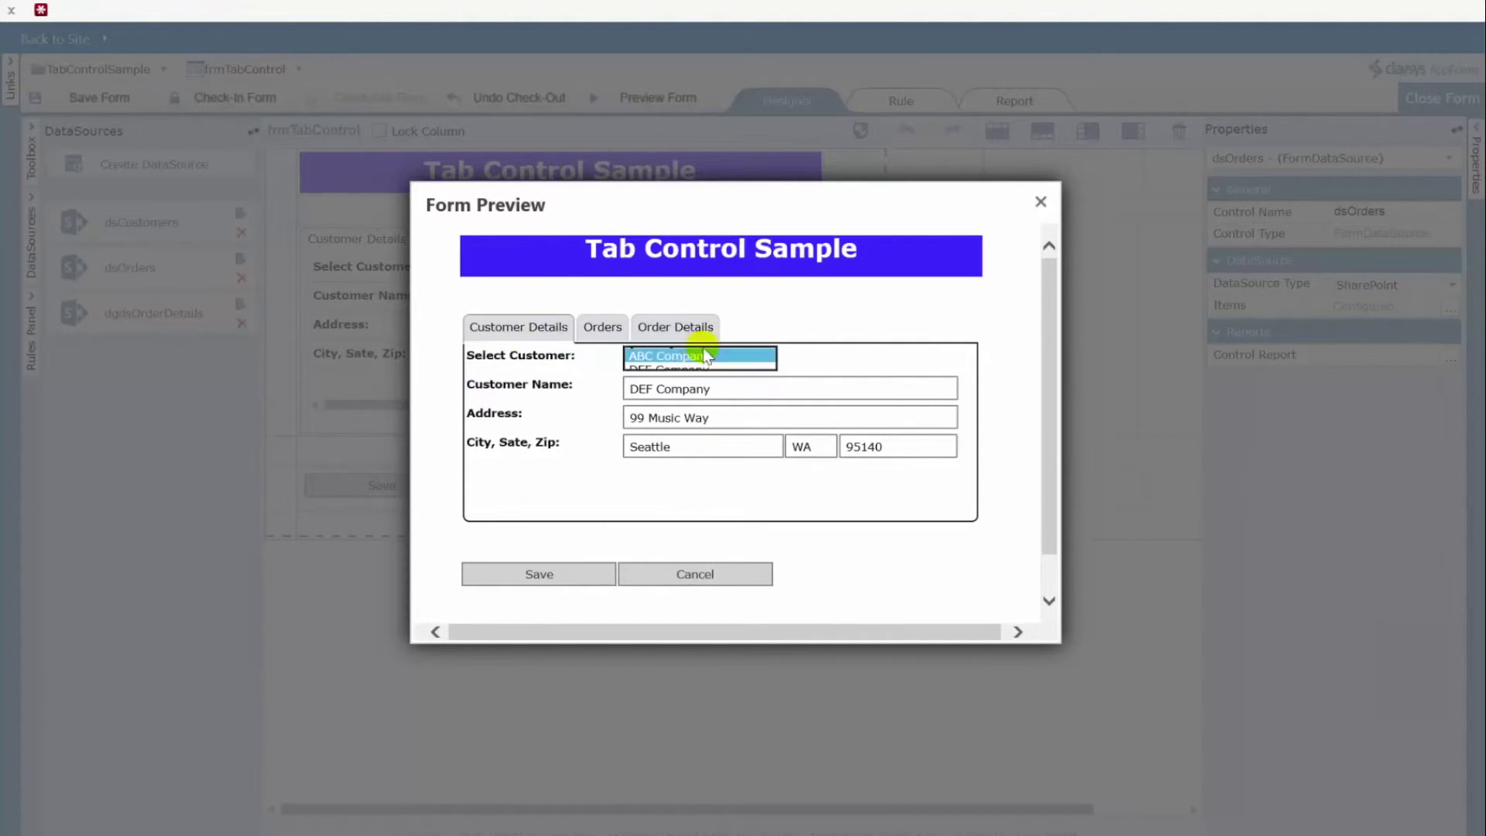
- Select ABC Company's second order, check its line items under Order Details, and close the preview
click(602, 326)
click(693, 365)
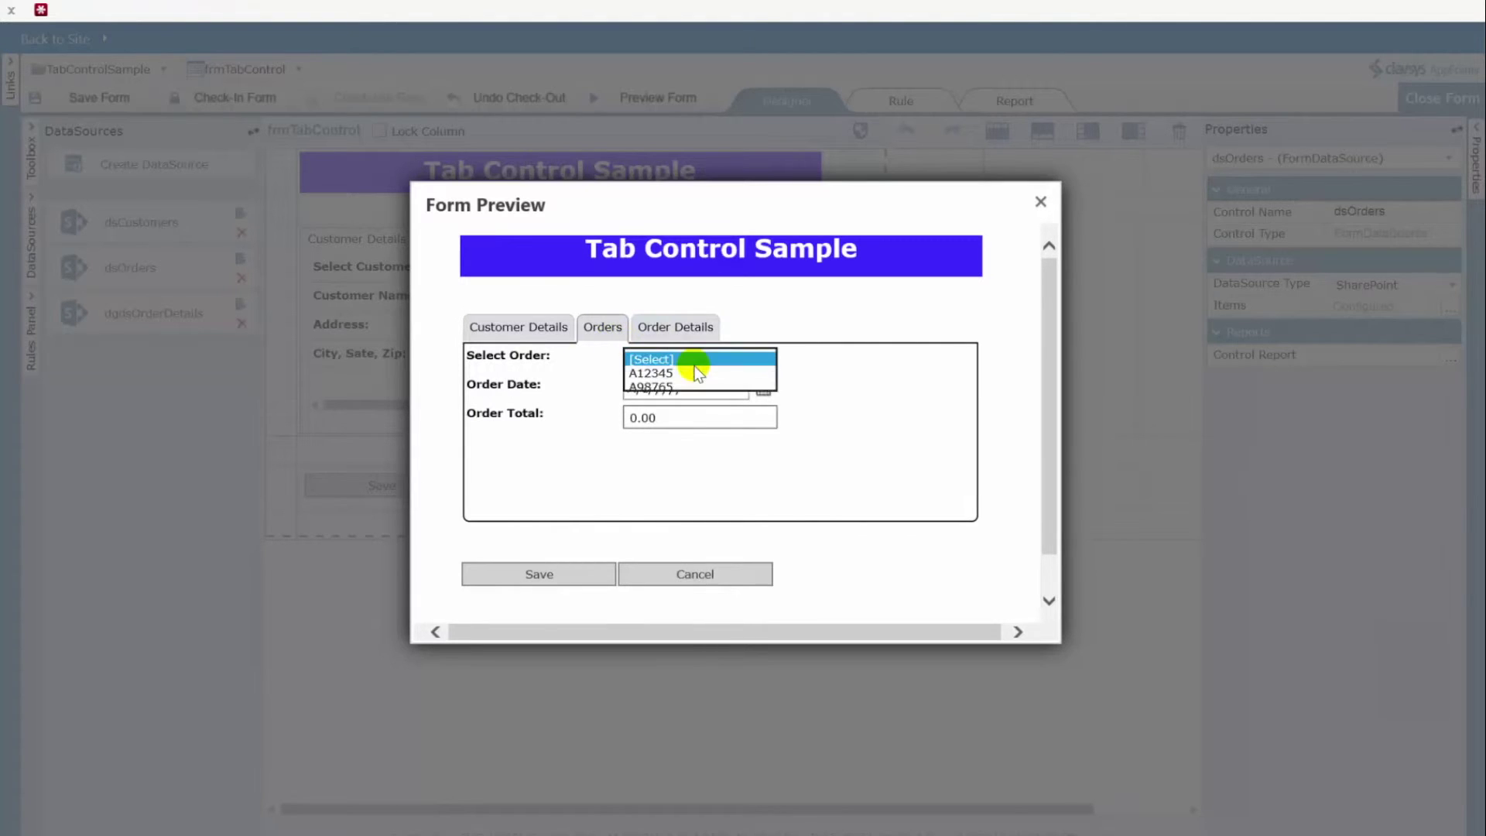
click(663, 385)
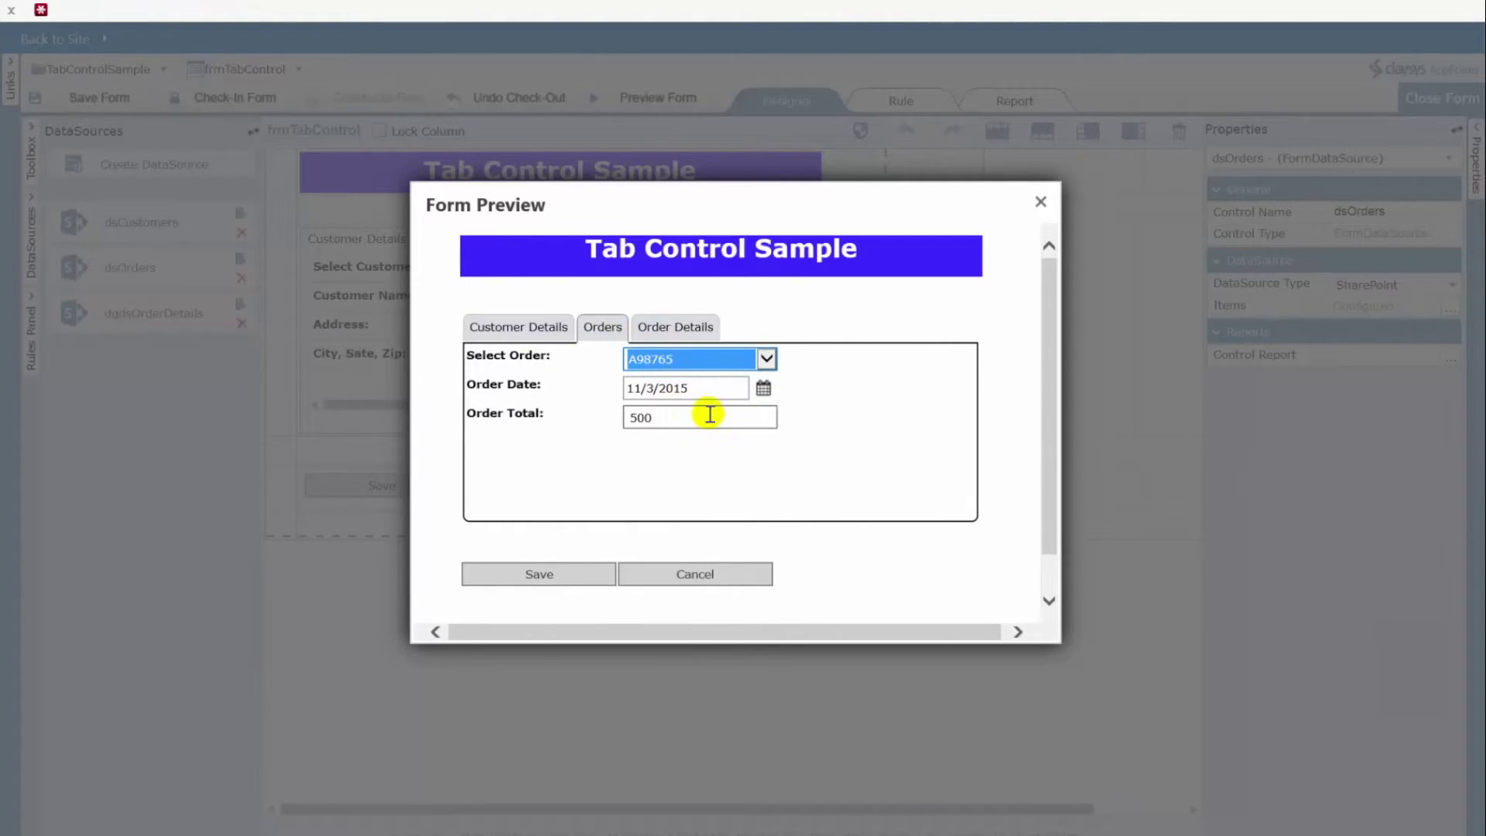
click(674, 326)
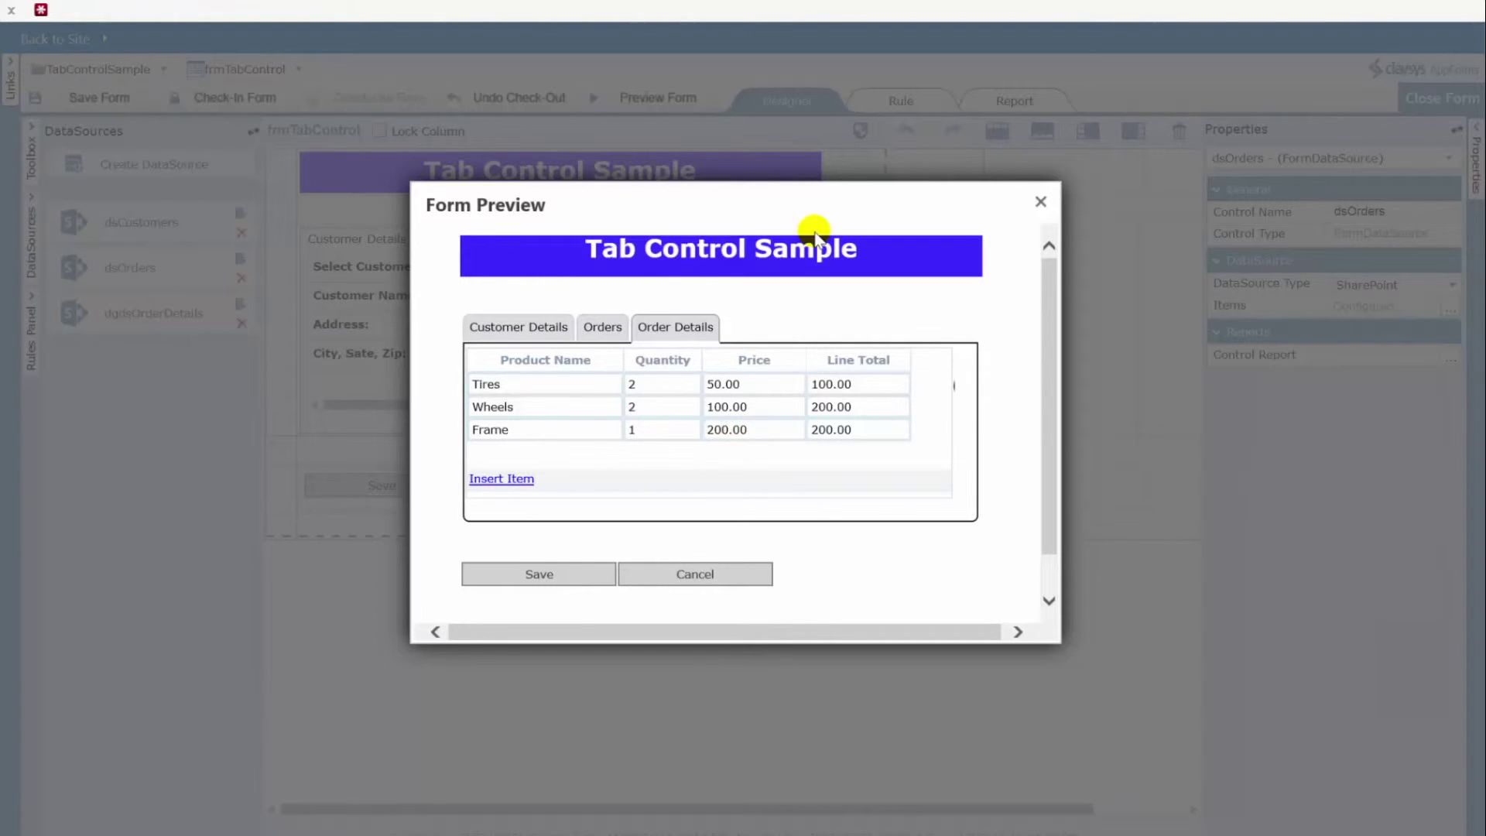
drag(815, 196, 796, 188)
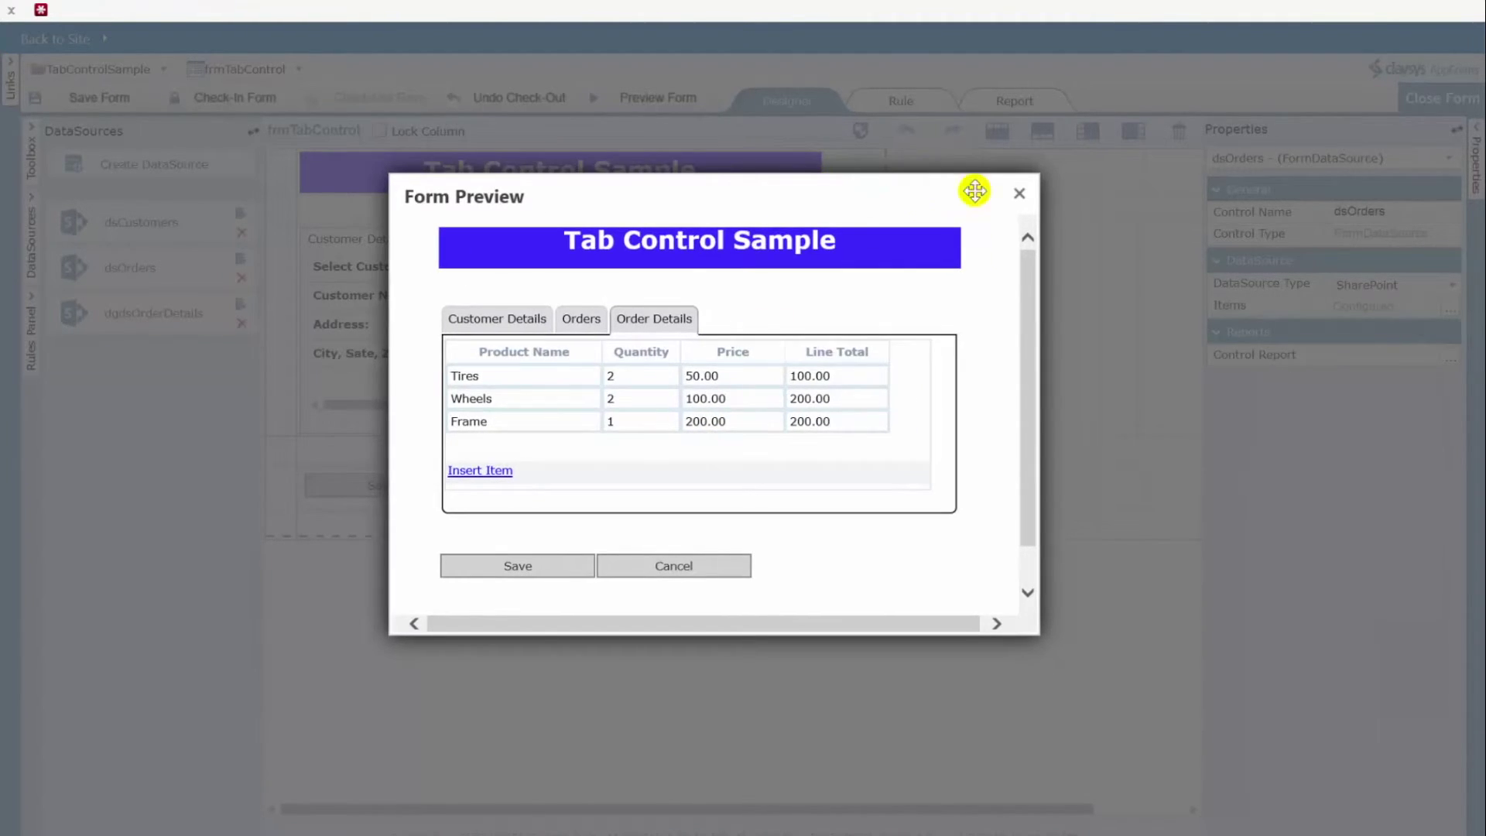
click(1019, 192)
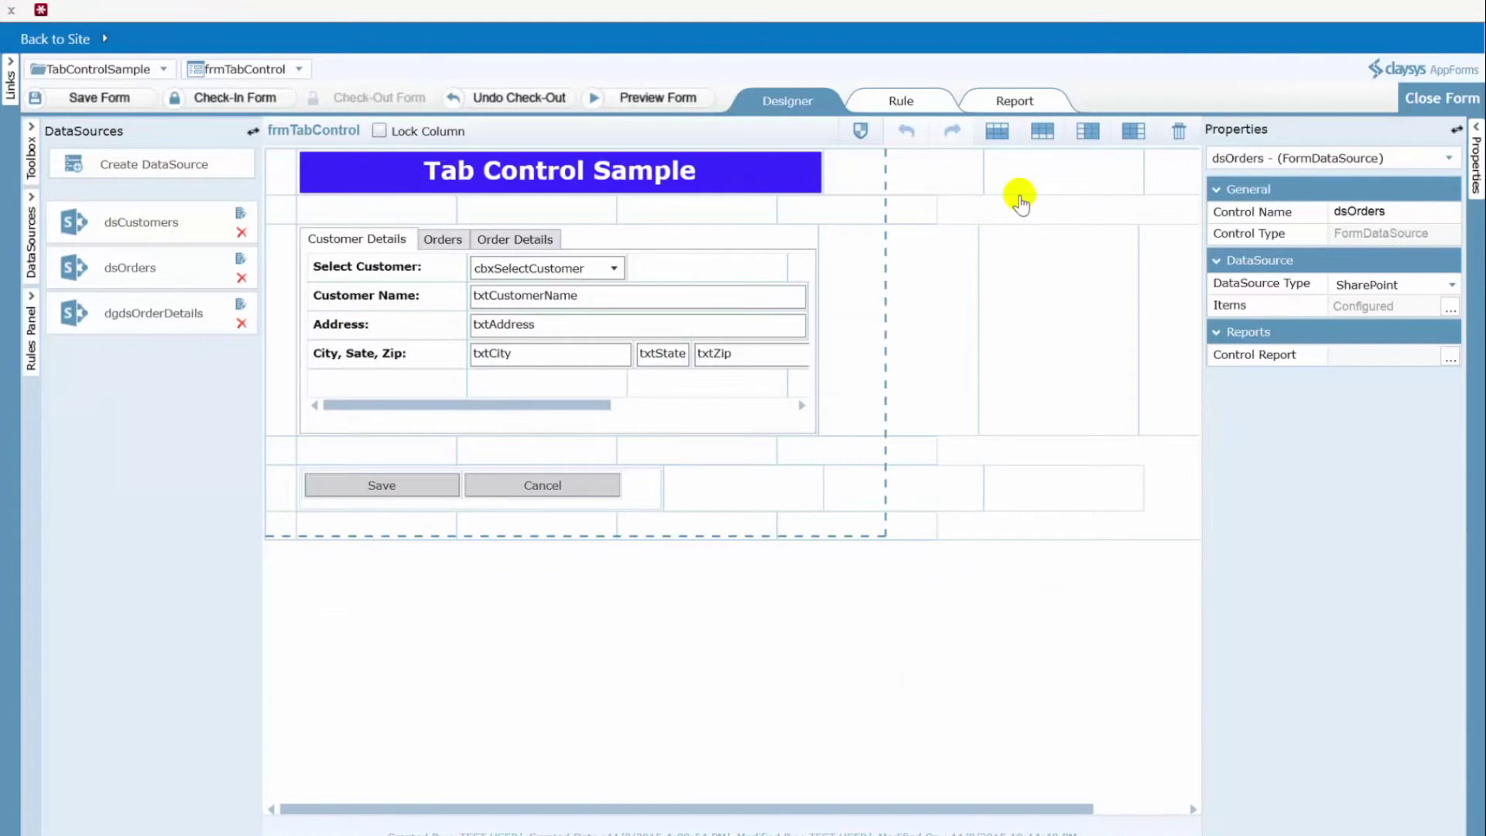
- Open the column configuration of the dgOrderDetails grid on the Order Details tab, using the SharePoint data source type
click(513, 242)
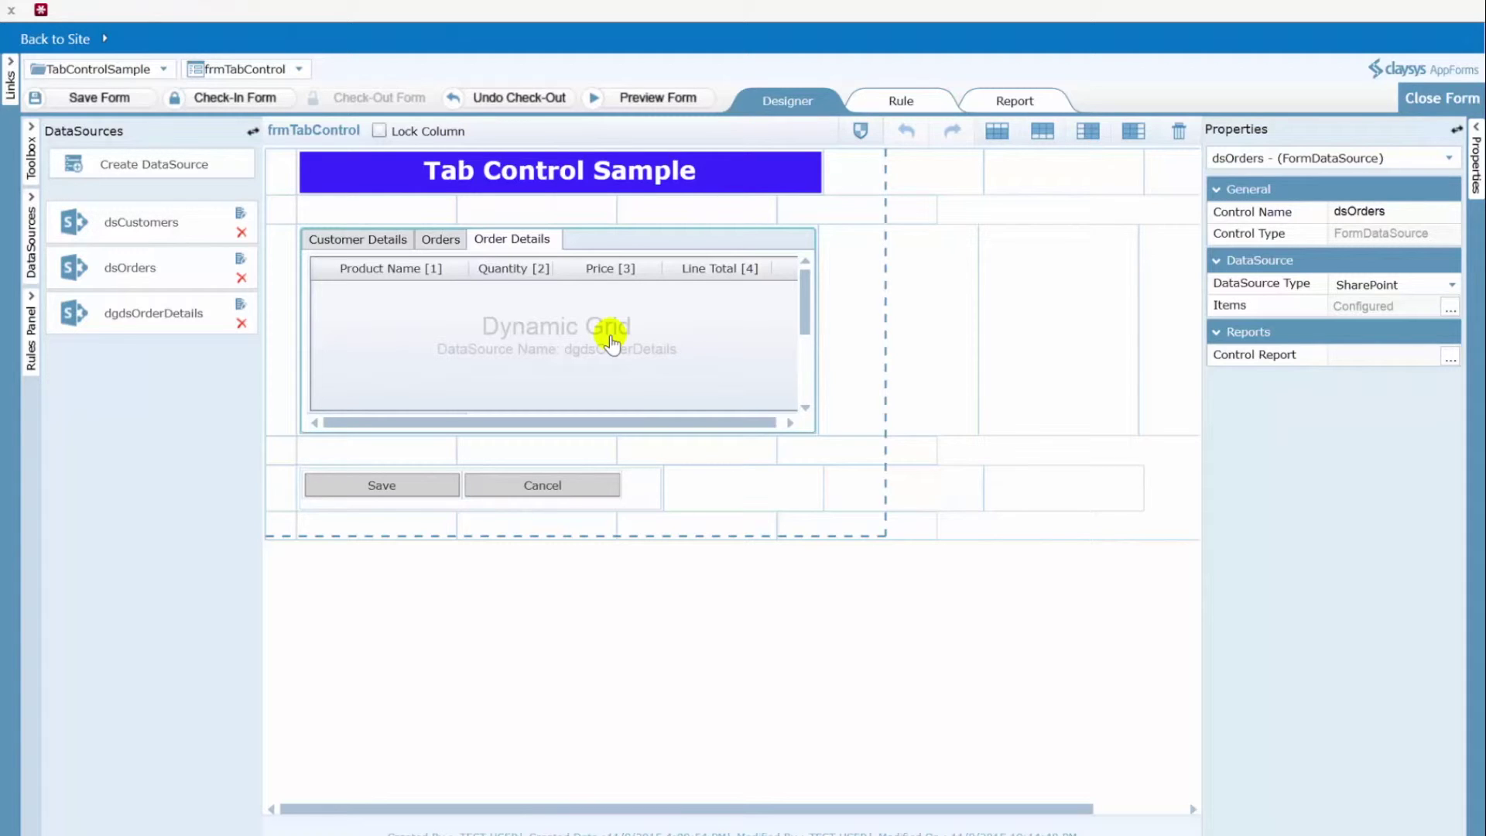
click(756, 329)
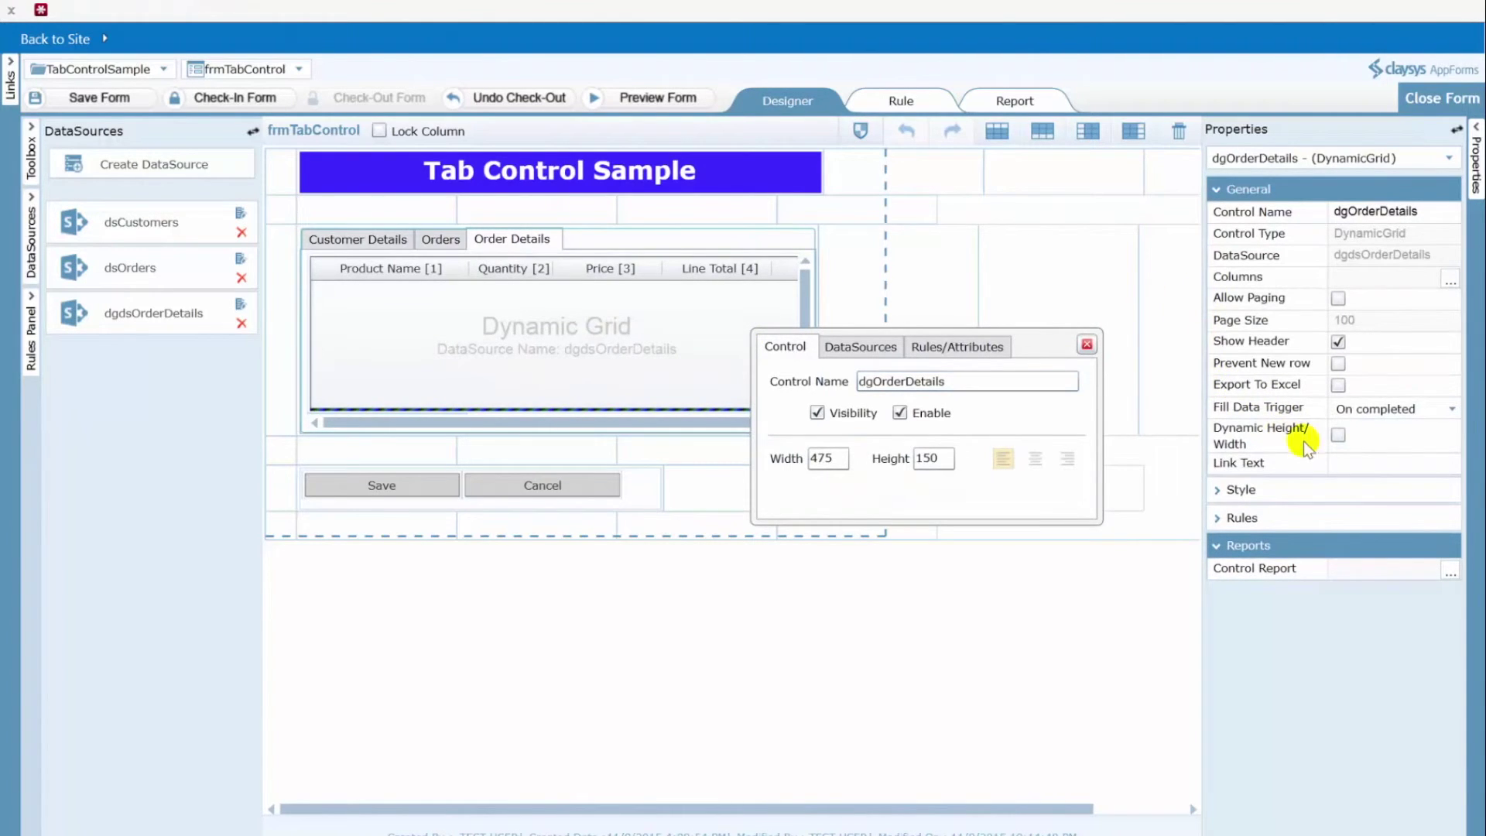
click(1086, 344)
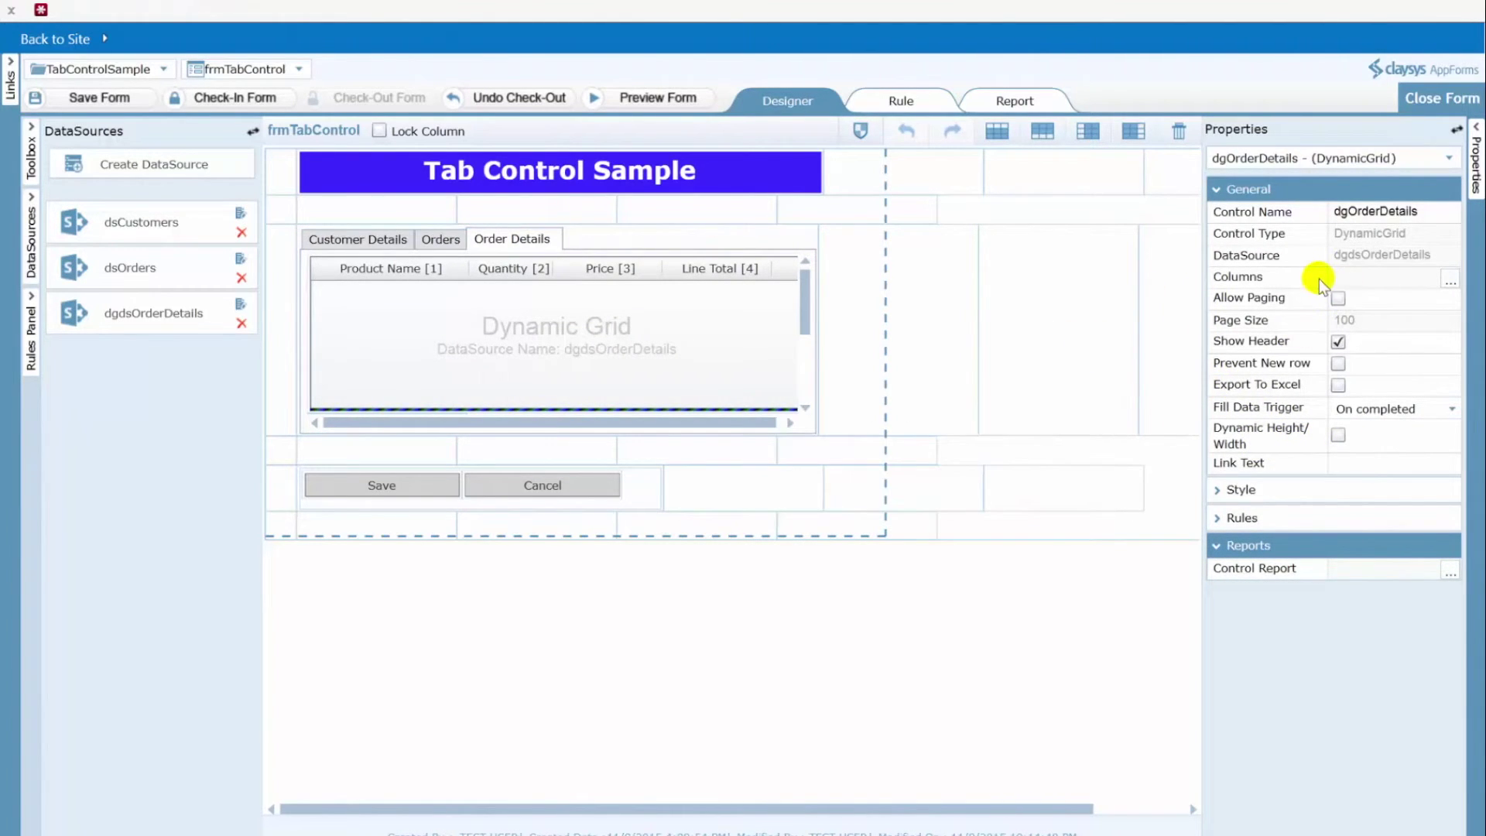
click(1451, 284)
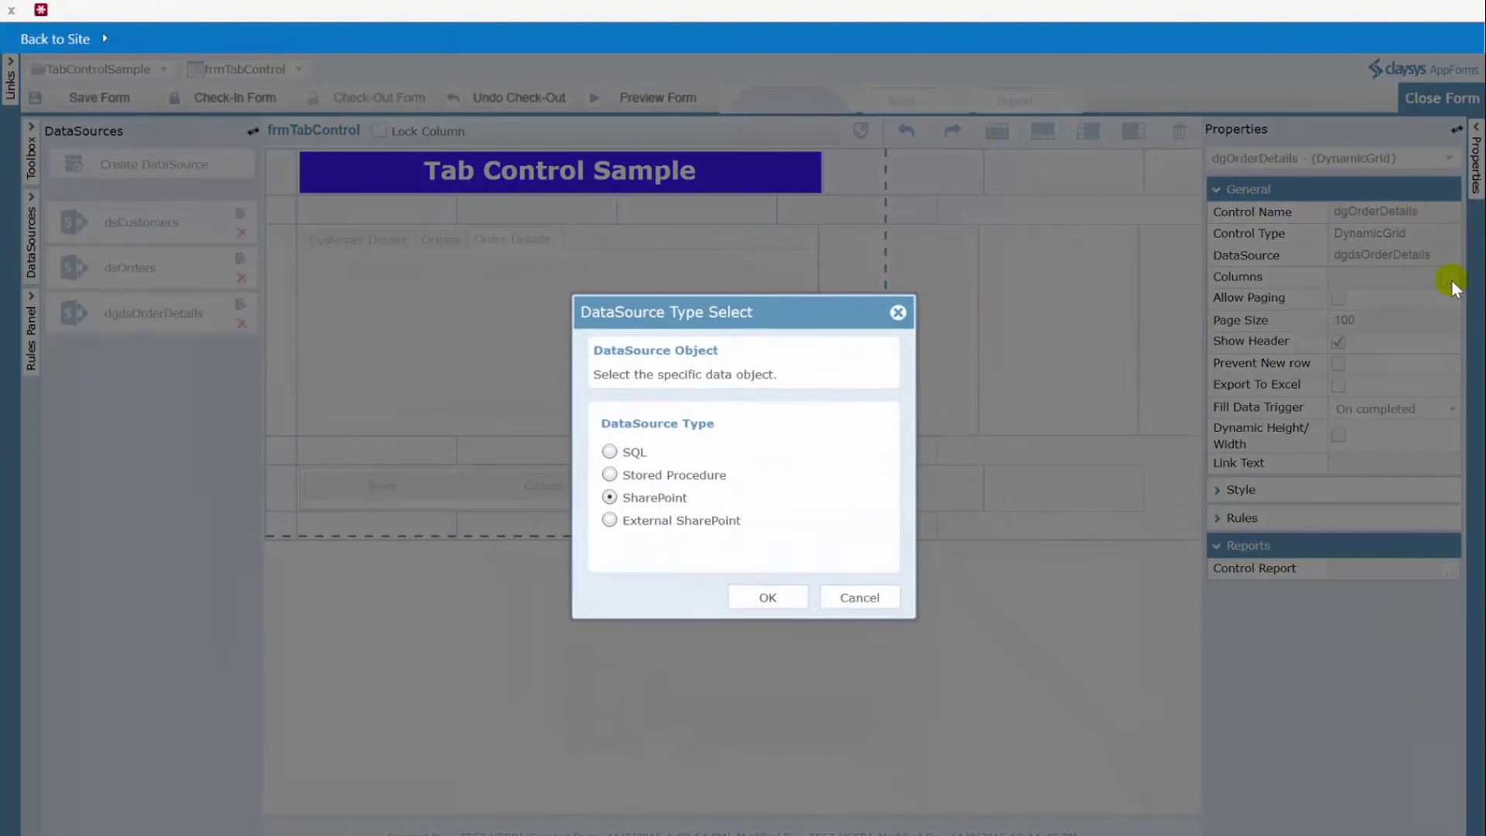
drag(778, 333, 758, 298)
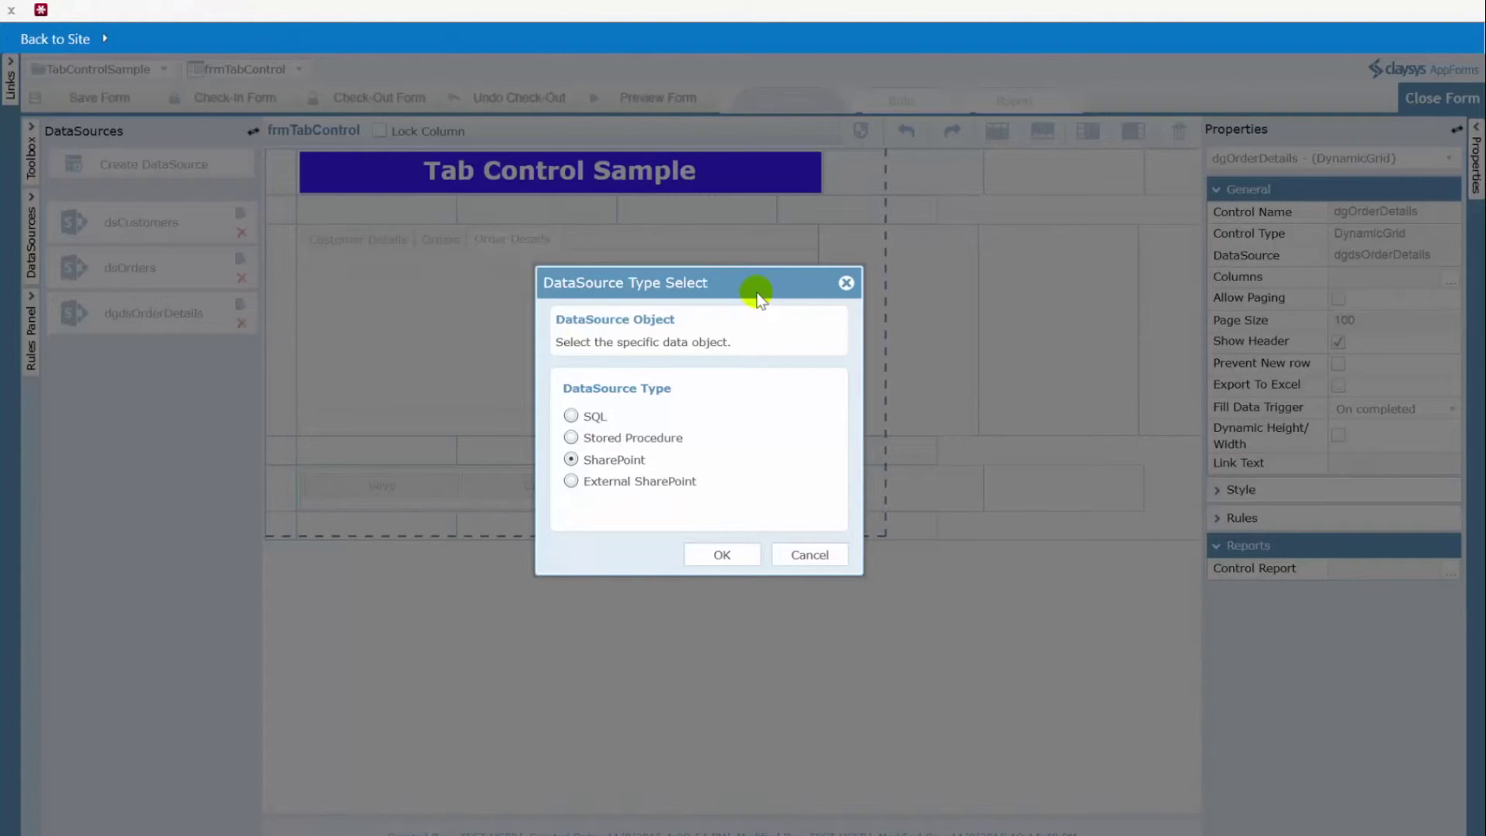
click(724, 556)
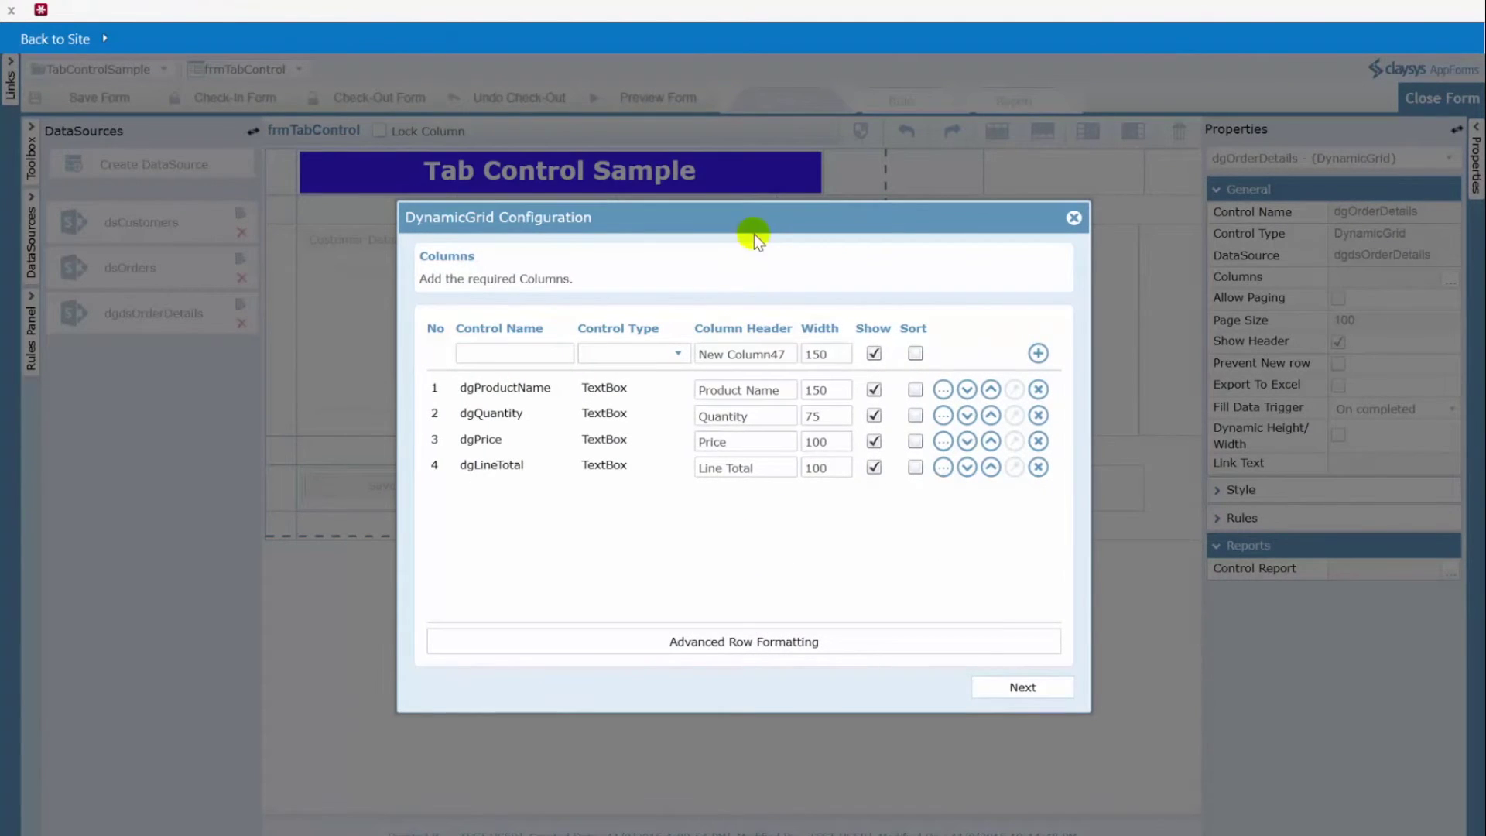
drag(754, 234, 708, 212)
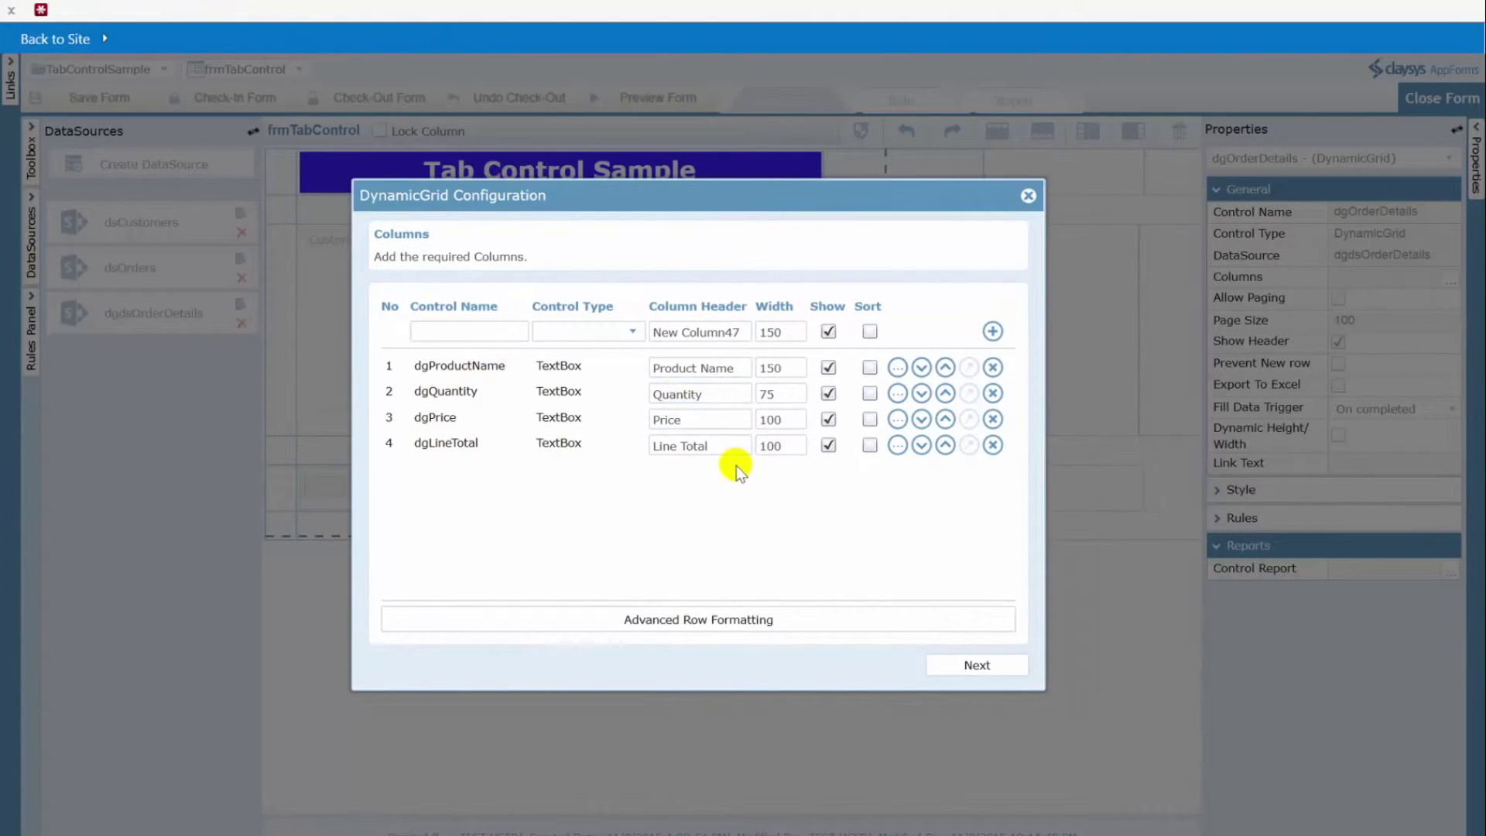
- Fill in a new grid column entry with control name dgNewColumn, control type TextBox and column header New Column
click(488, 329)
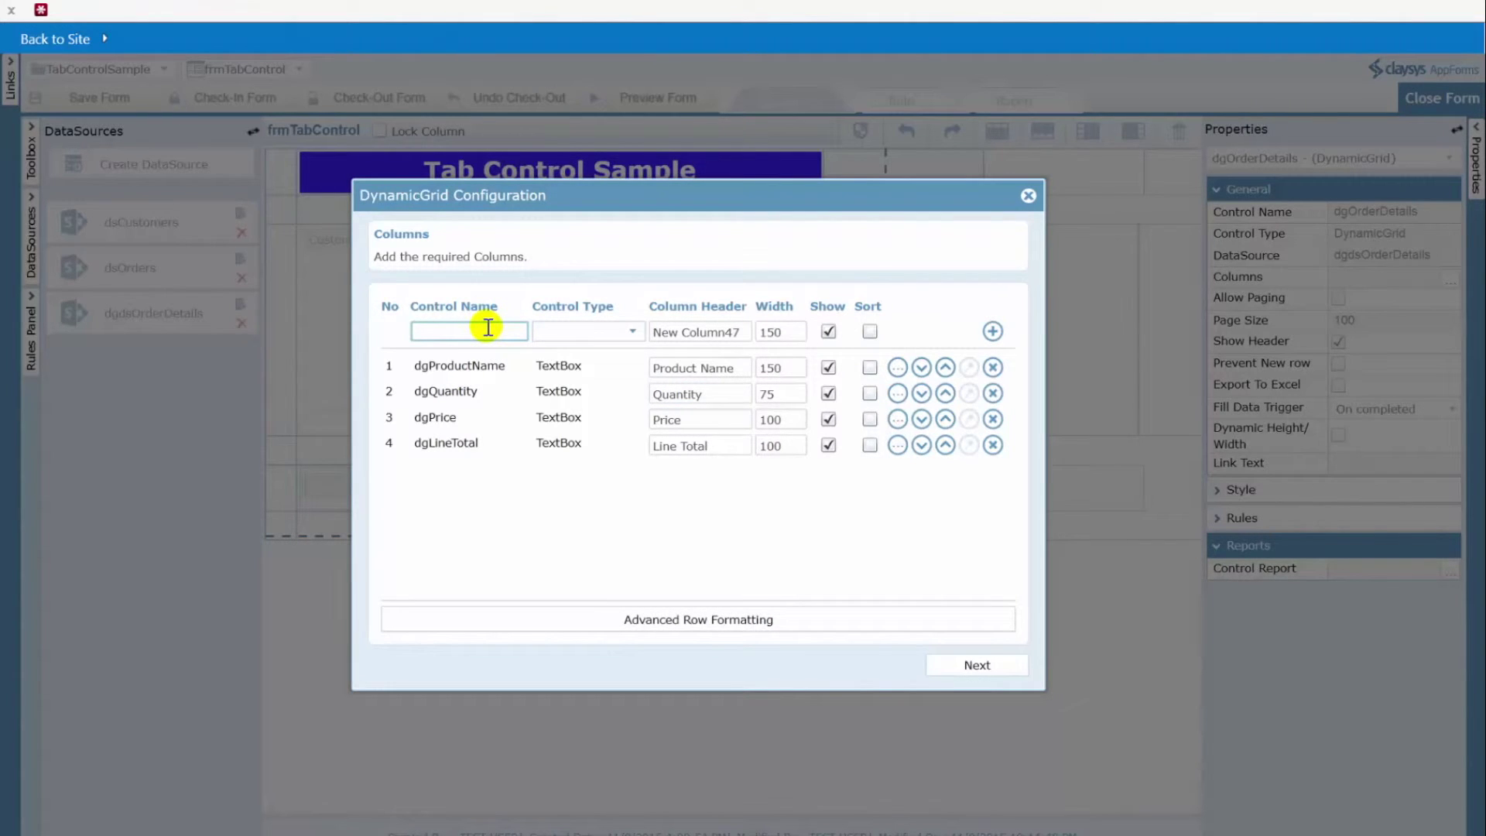
text(dgNewColumn)
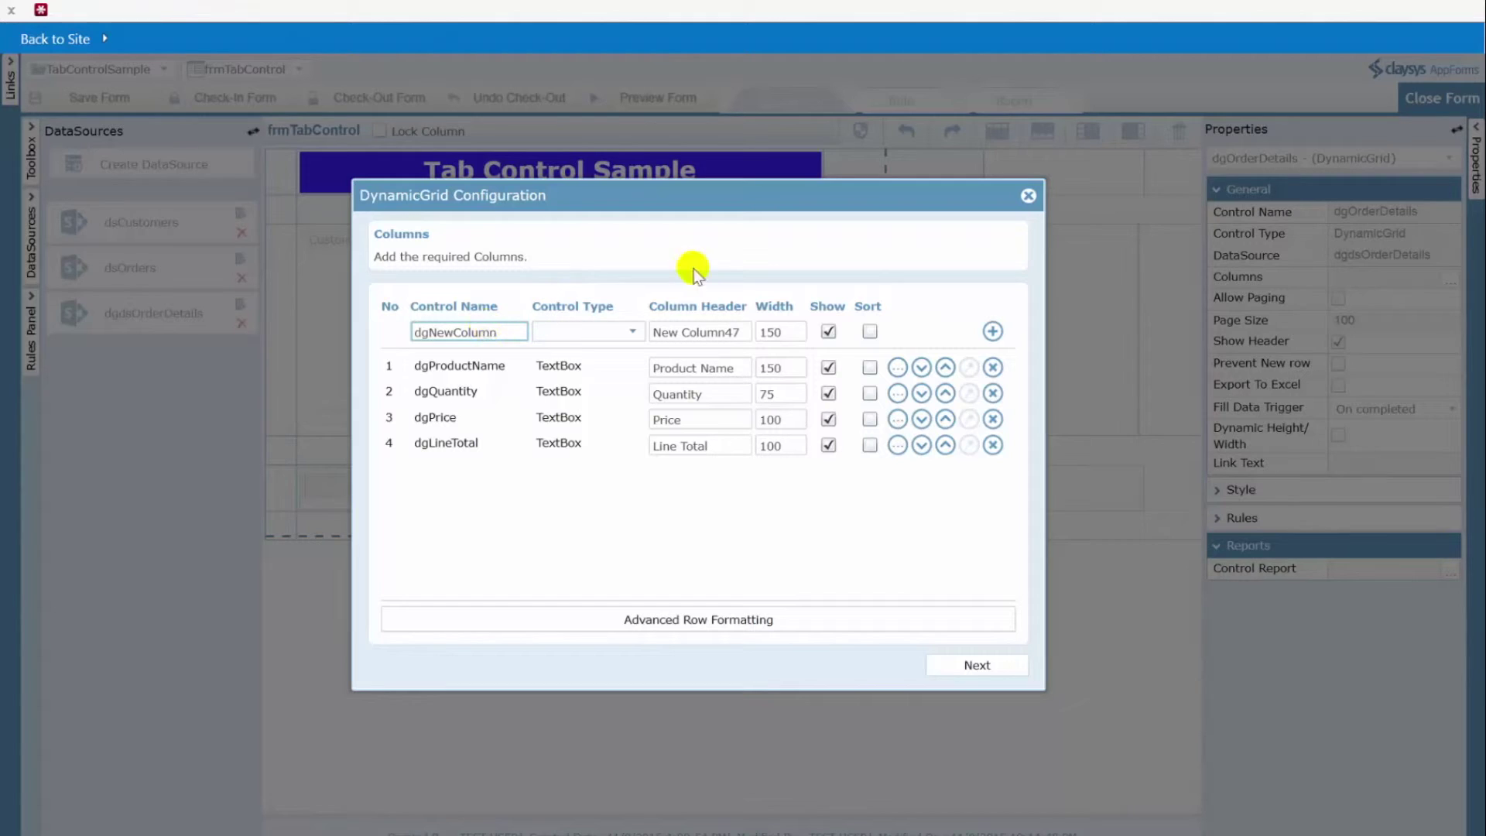
click(635, 332)
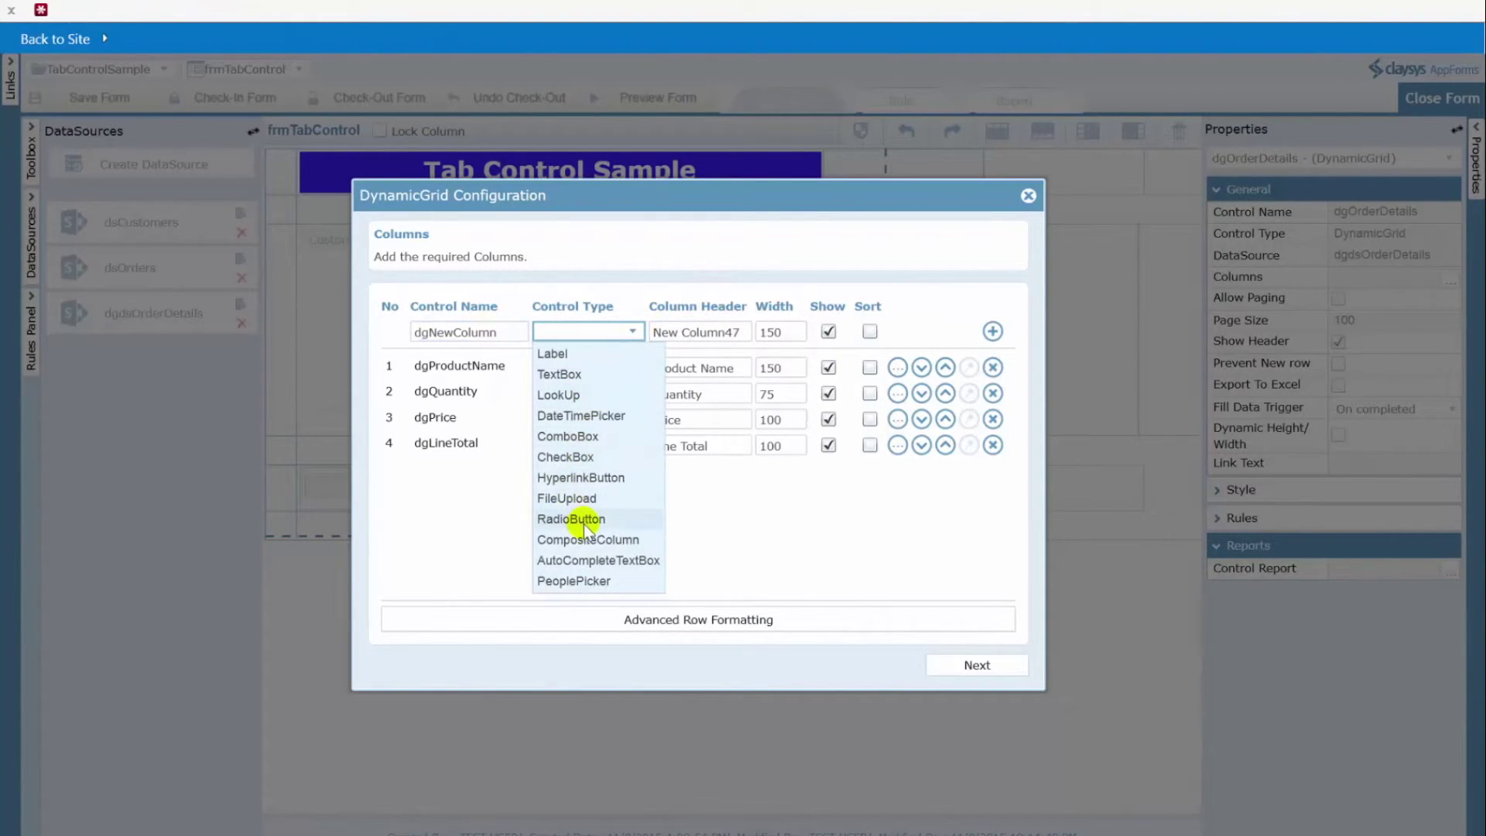
click(561, 374)
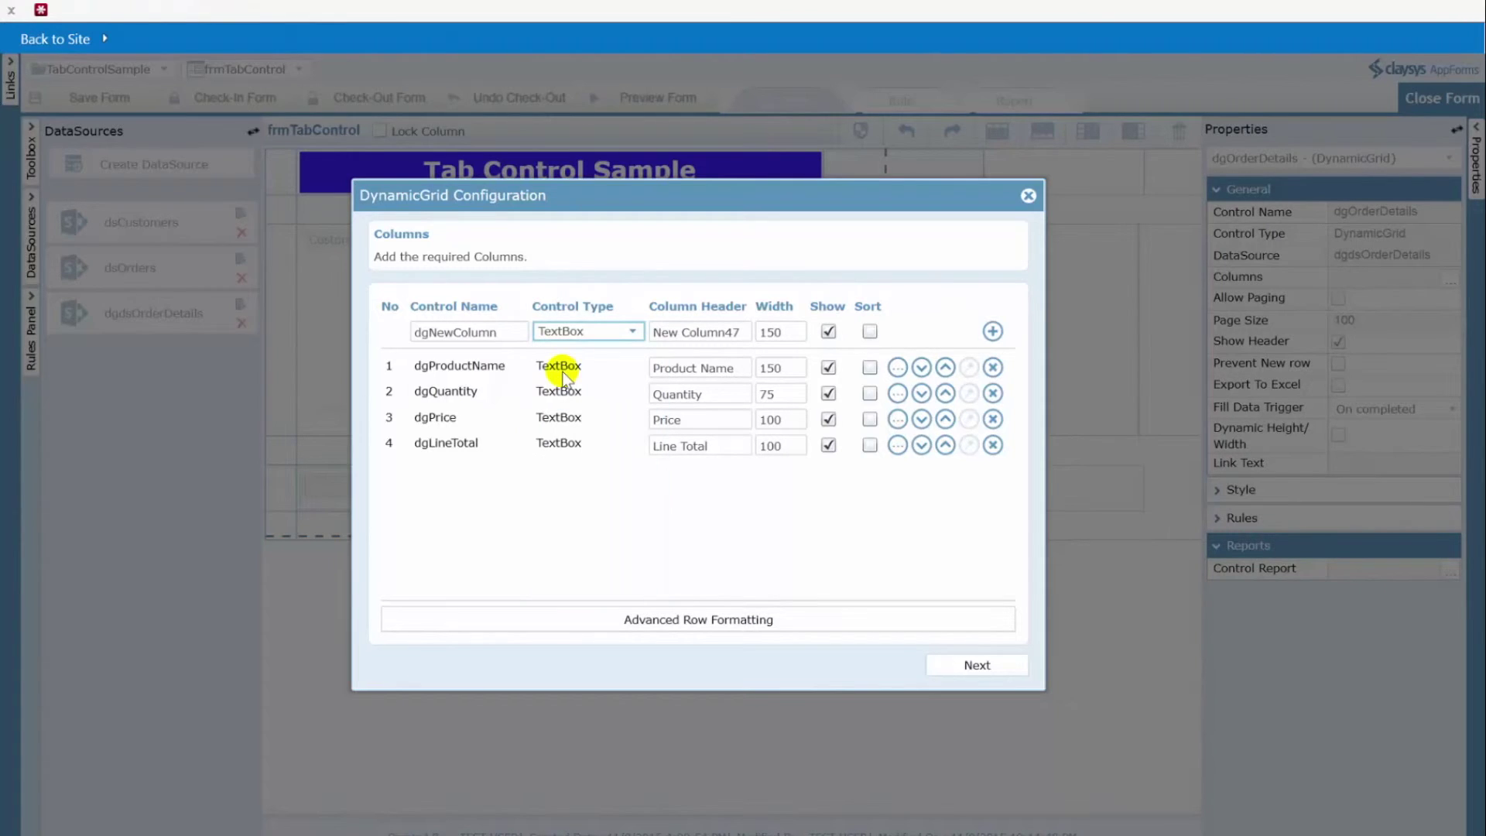
click(738, 332)
key(ctrl+a)
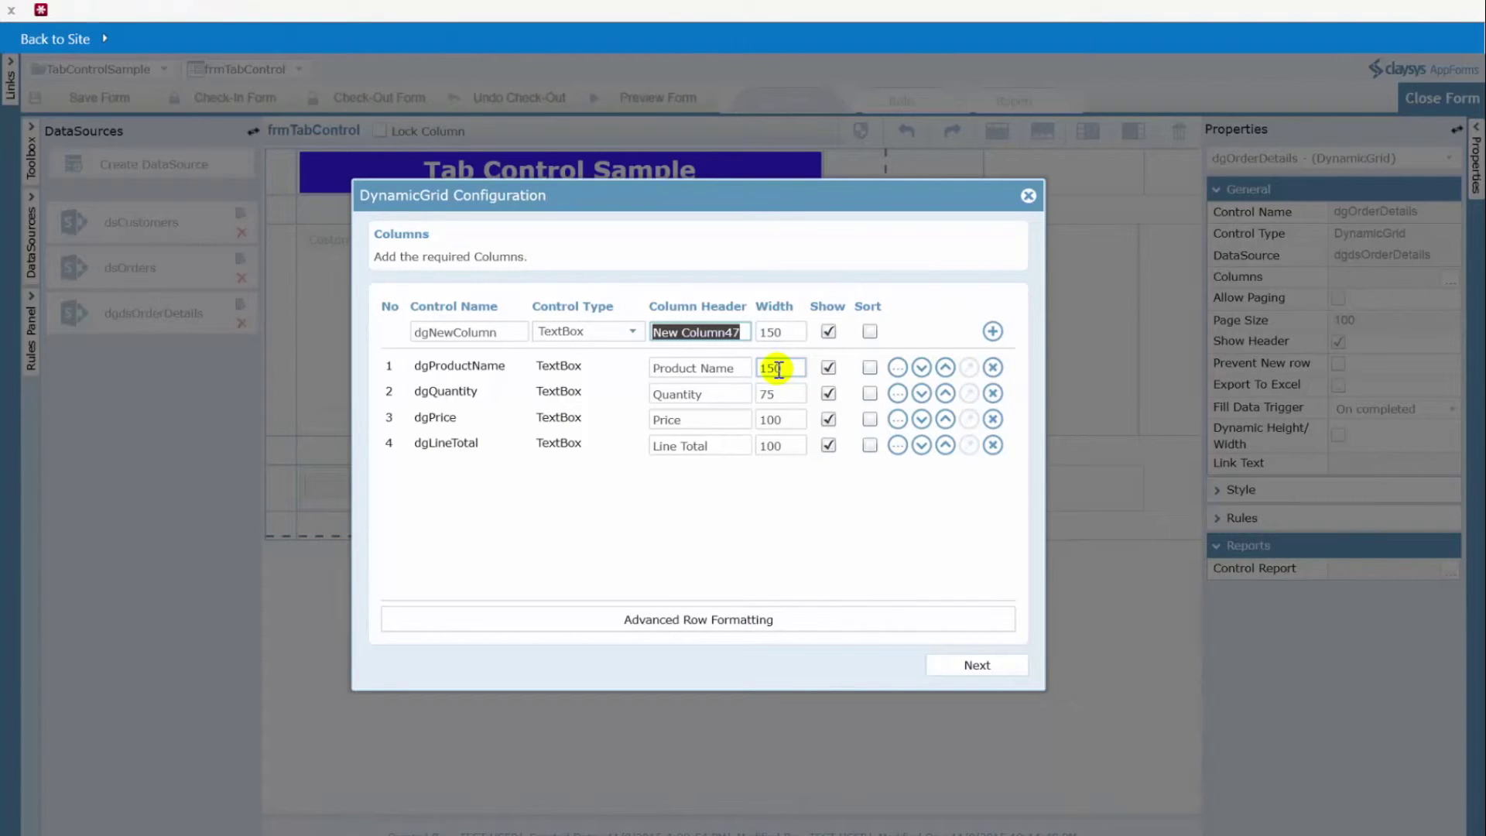
text(New Column)
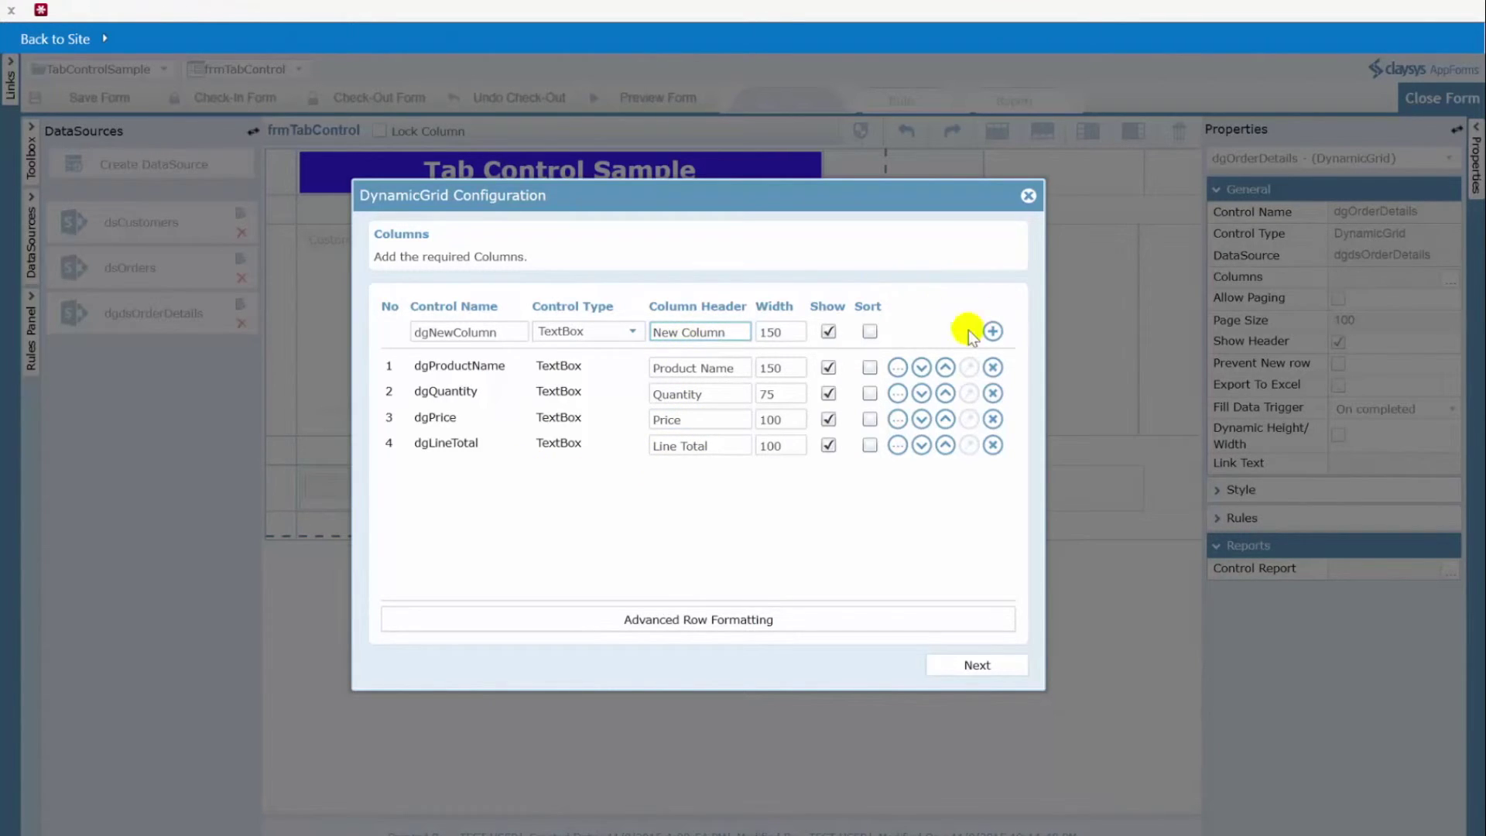
- Proceed through the grid configuration with the ClaySys Training site and open the Select command's column mapping
click(975, 667)
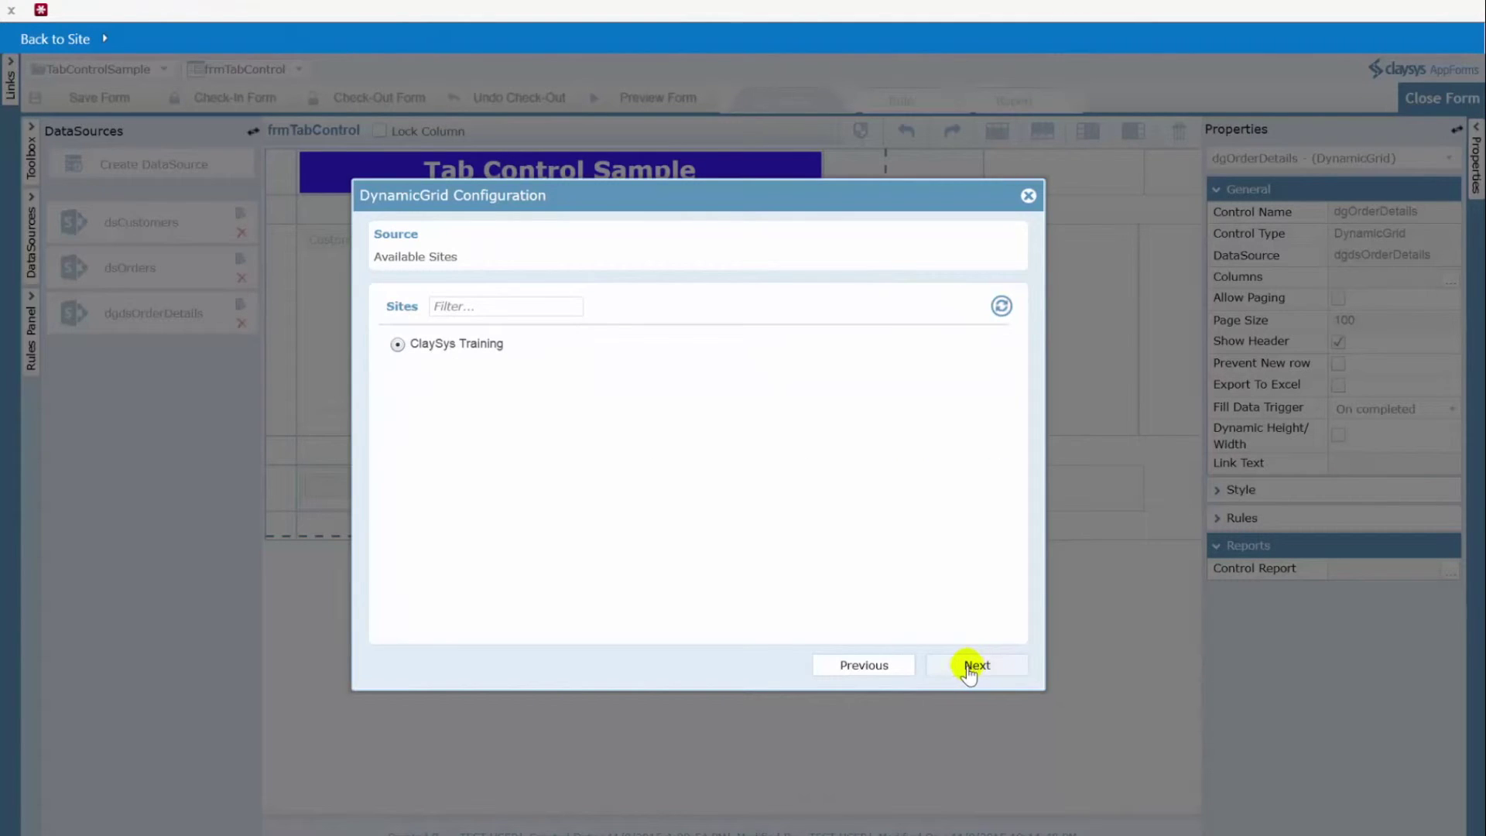
click(971, 664)
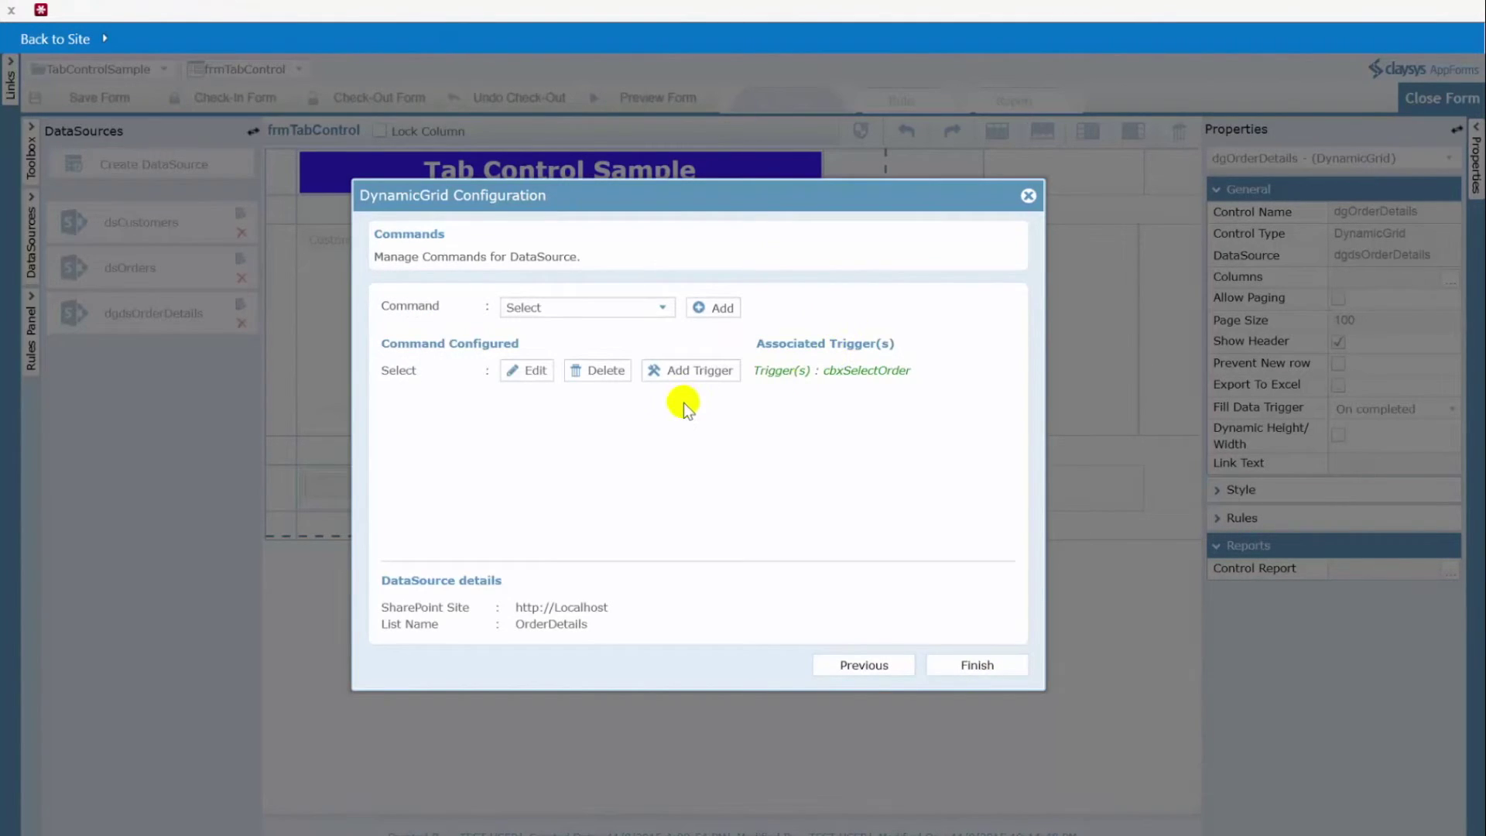
click(531, 371)
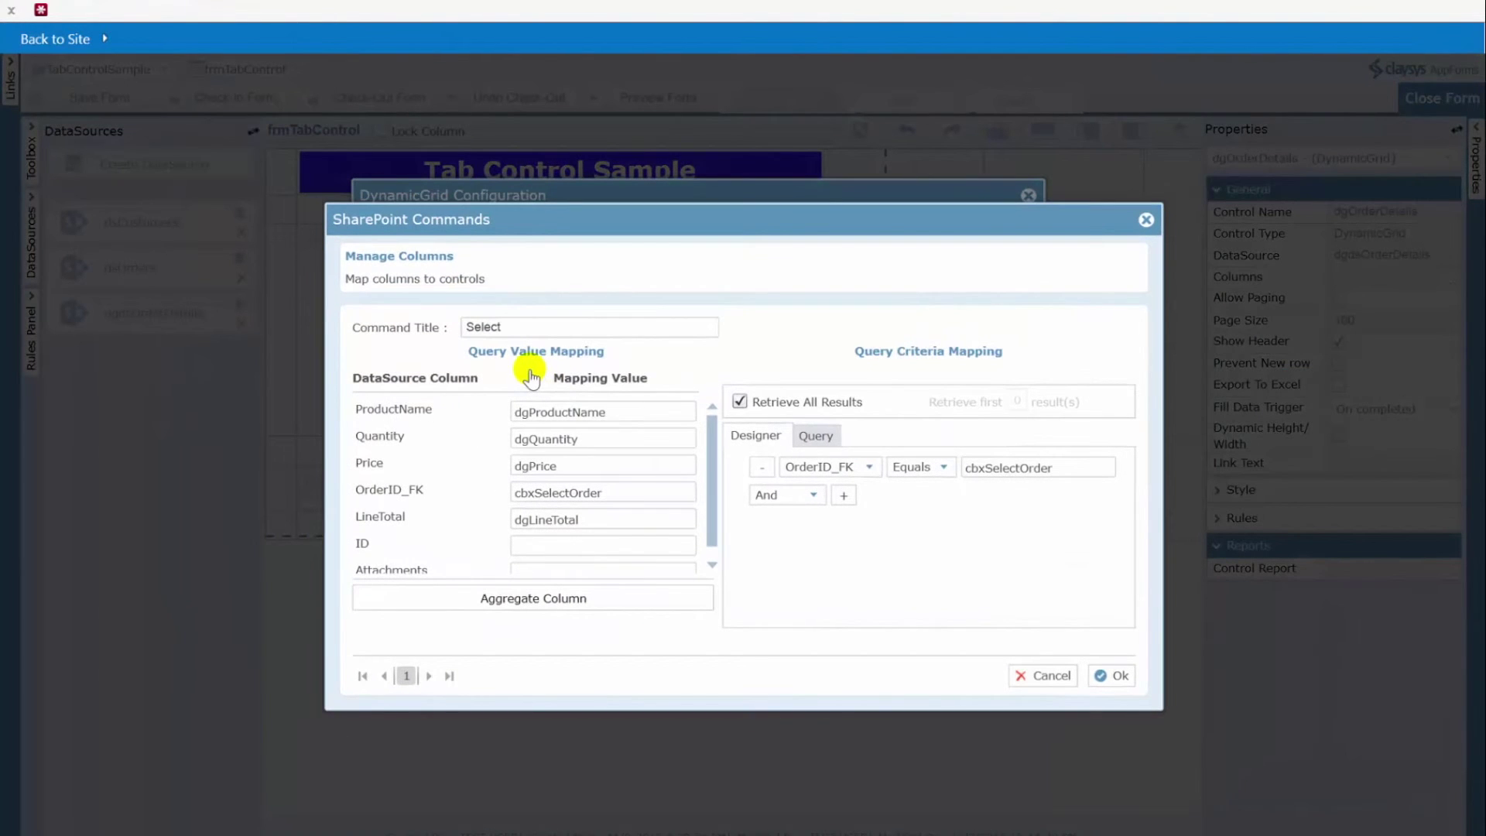
- Review the Select command's ProductName and Quantity mappings and its OrderID_FK criterion, and finish the grid configuration
double_click(623, 410)
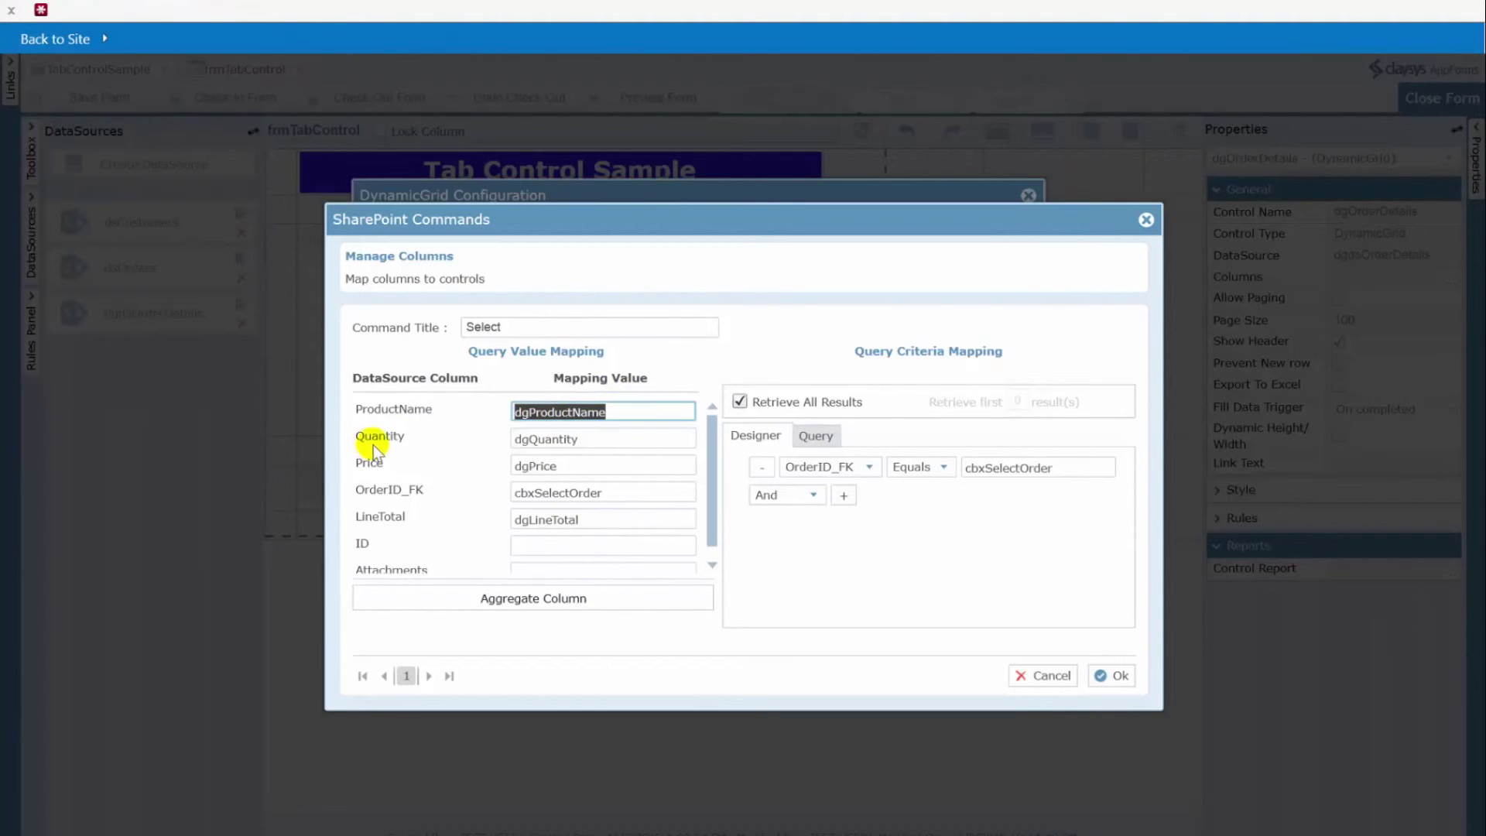
double_click(619, 435)
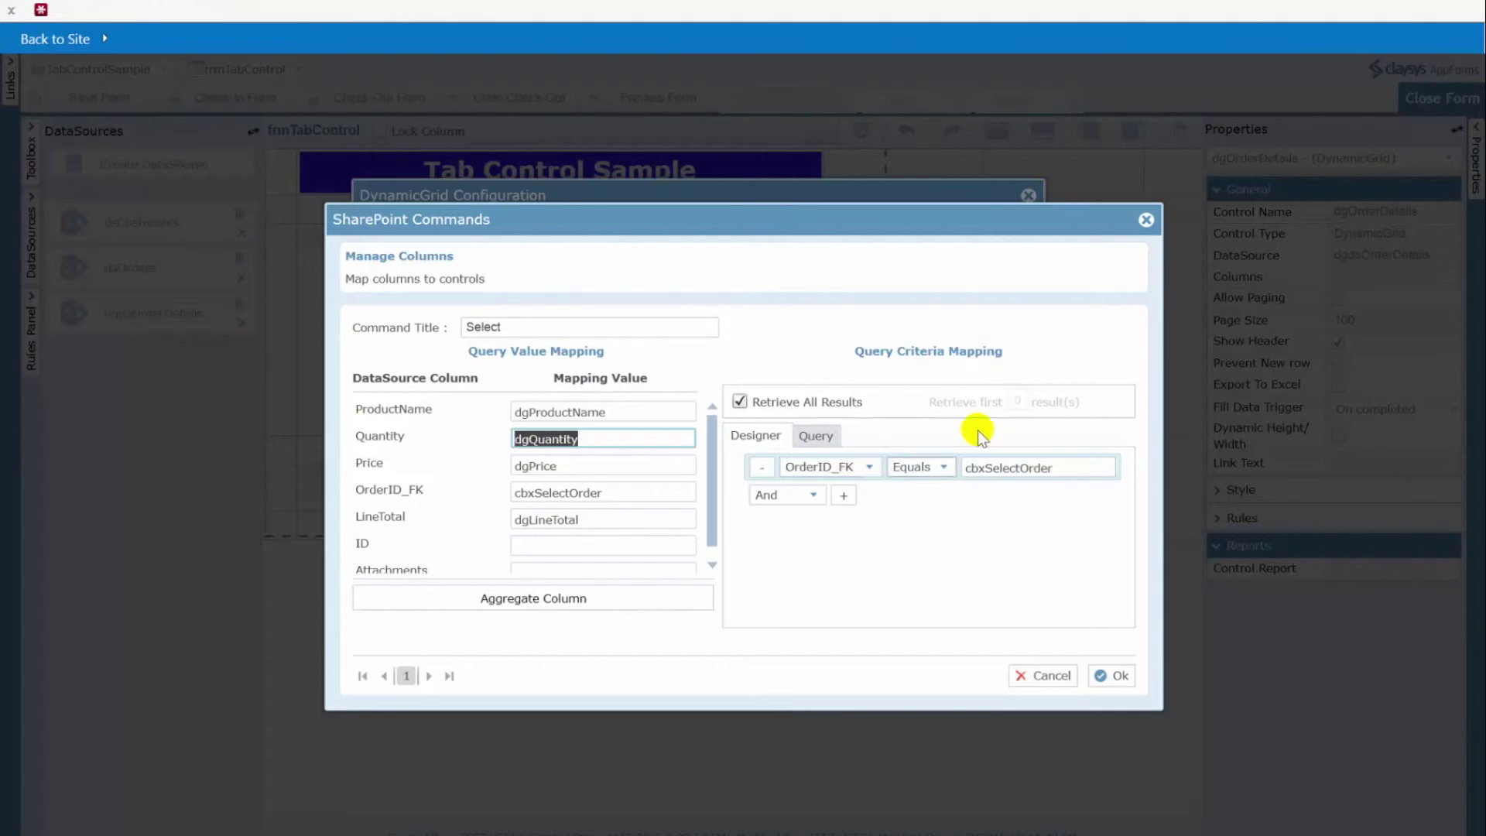
double_click(1070, 470)
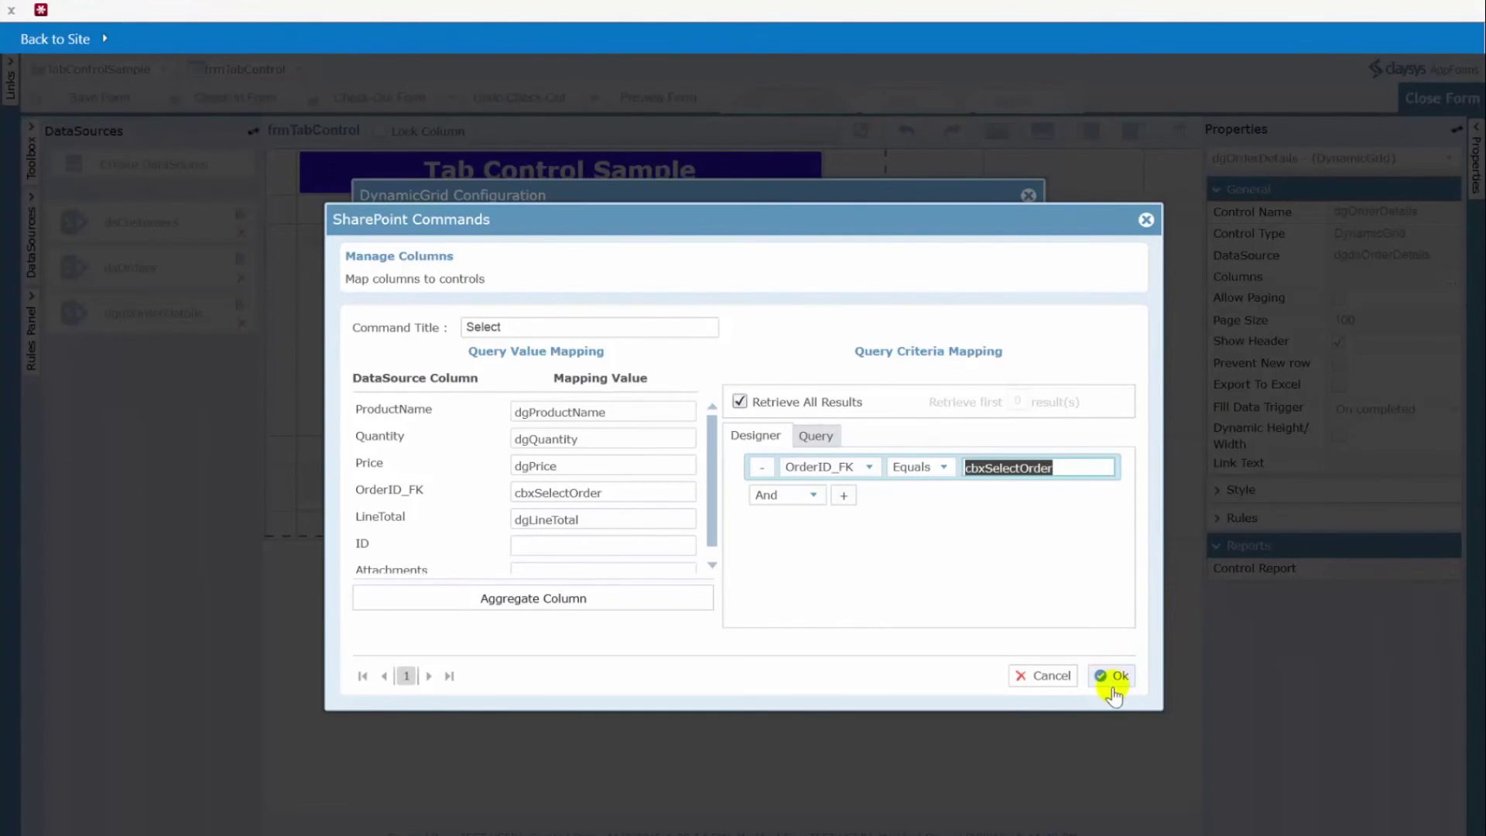
click(1114, 678)
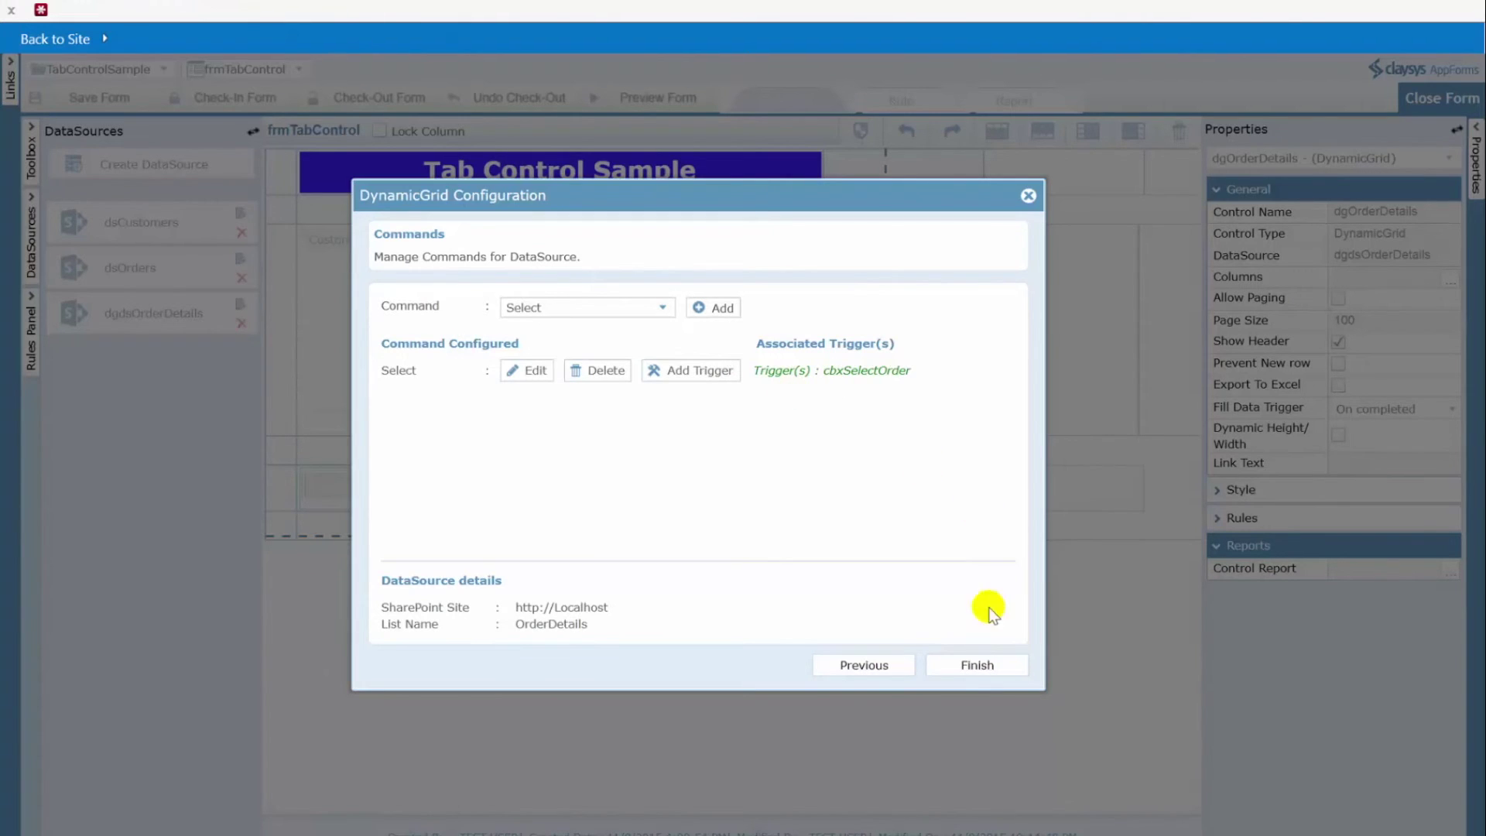
click(975, 665)
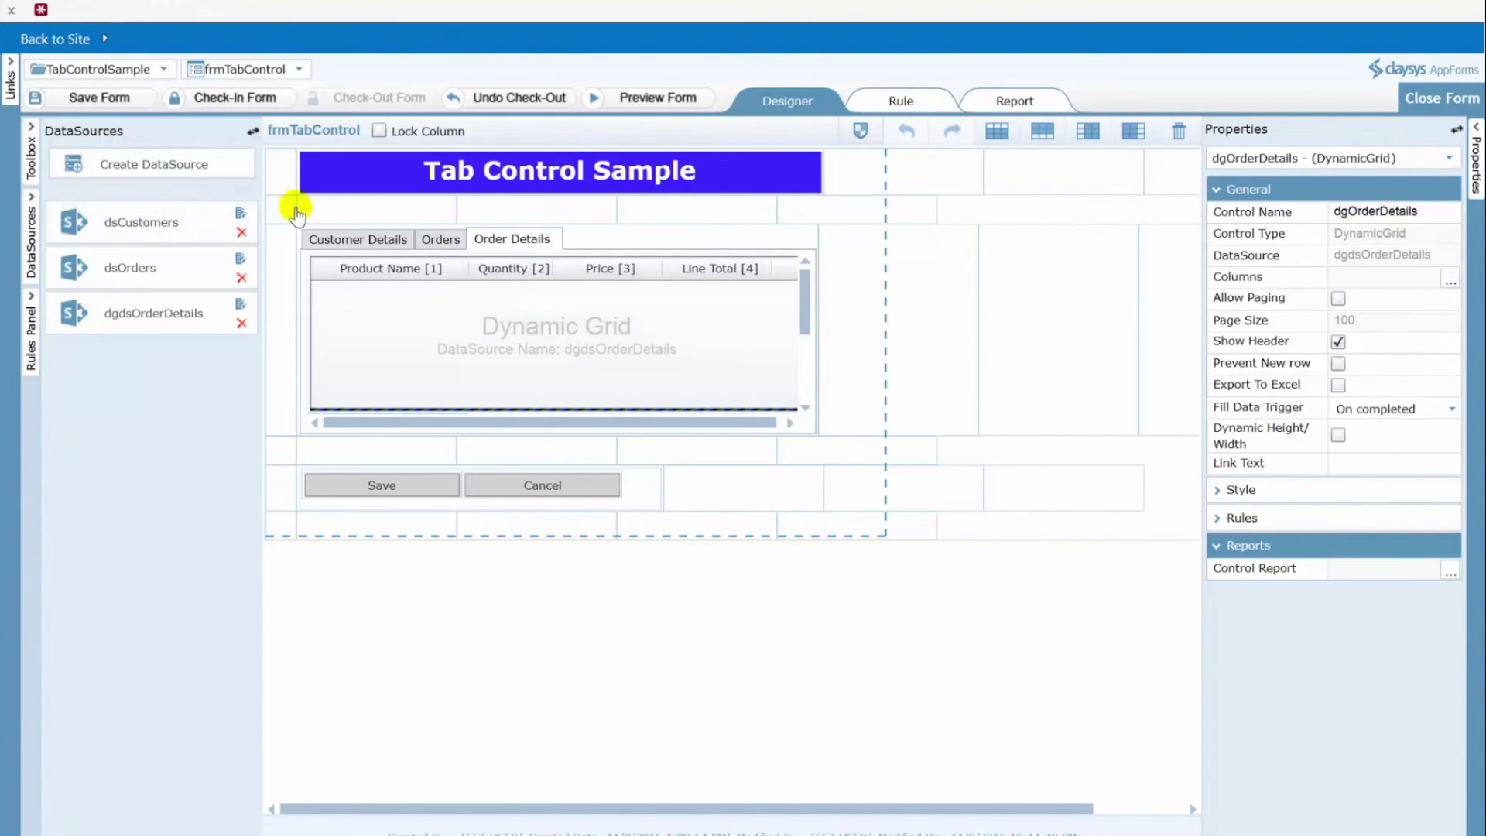
- Check the commands configured for dsCustomers, and review the column mapping and criteria of the dsOrders Update command
click(239, 212)
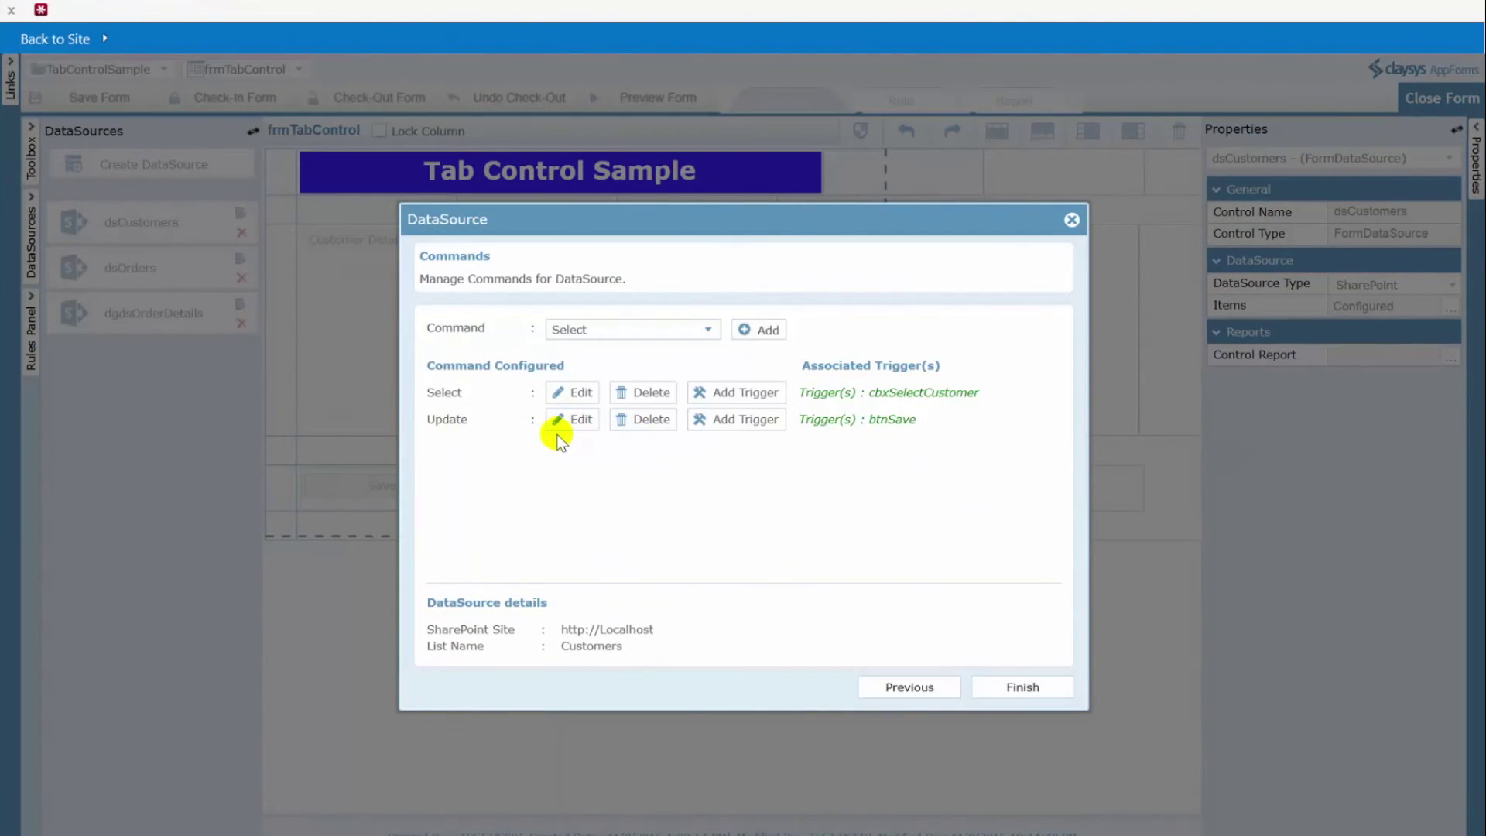
click(1072, 220)
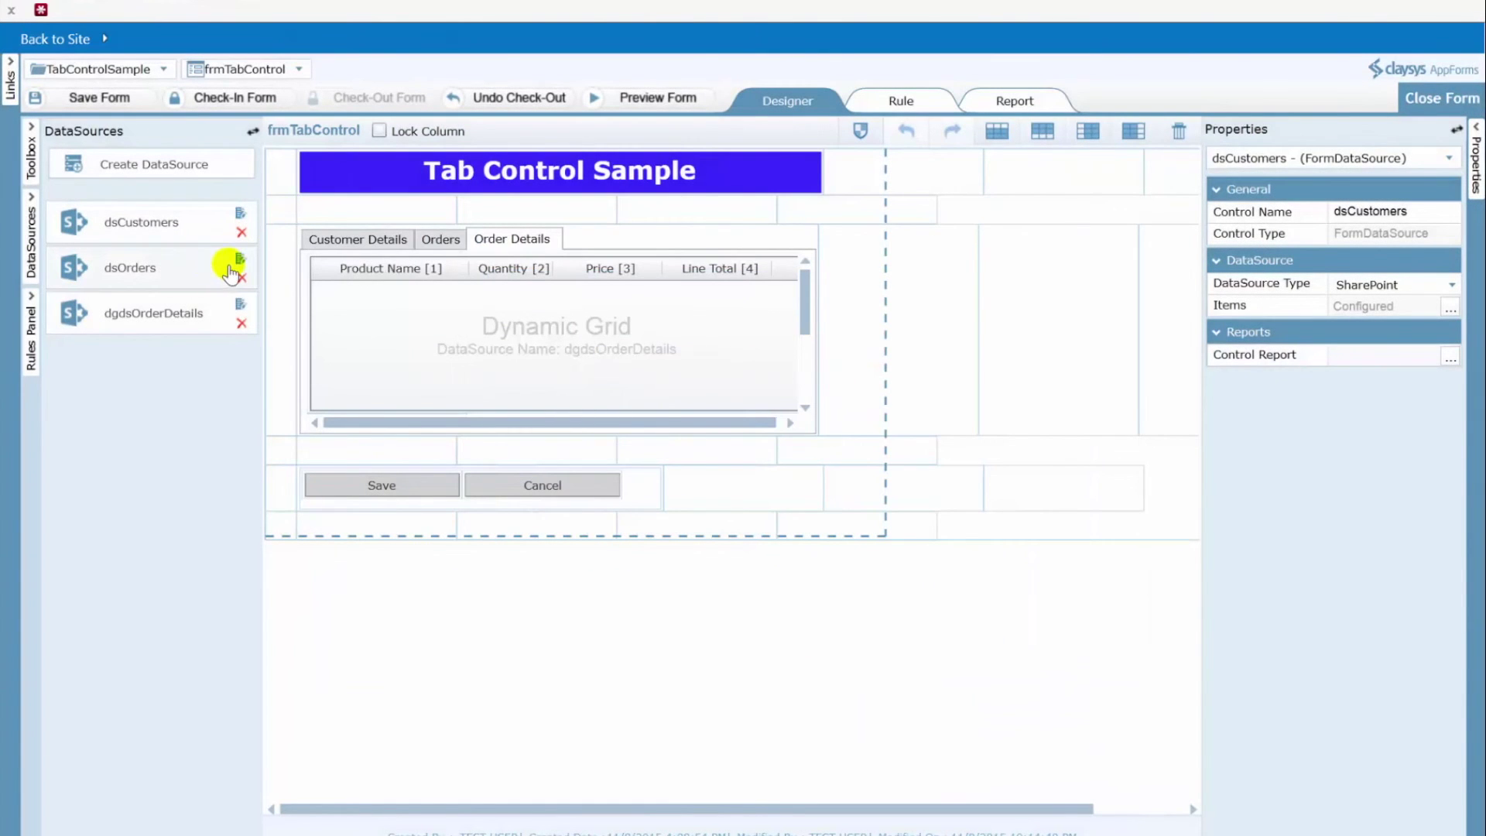
click(241, 258)
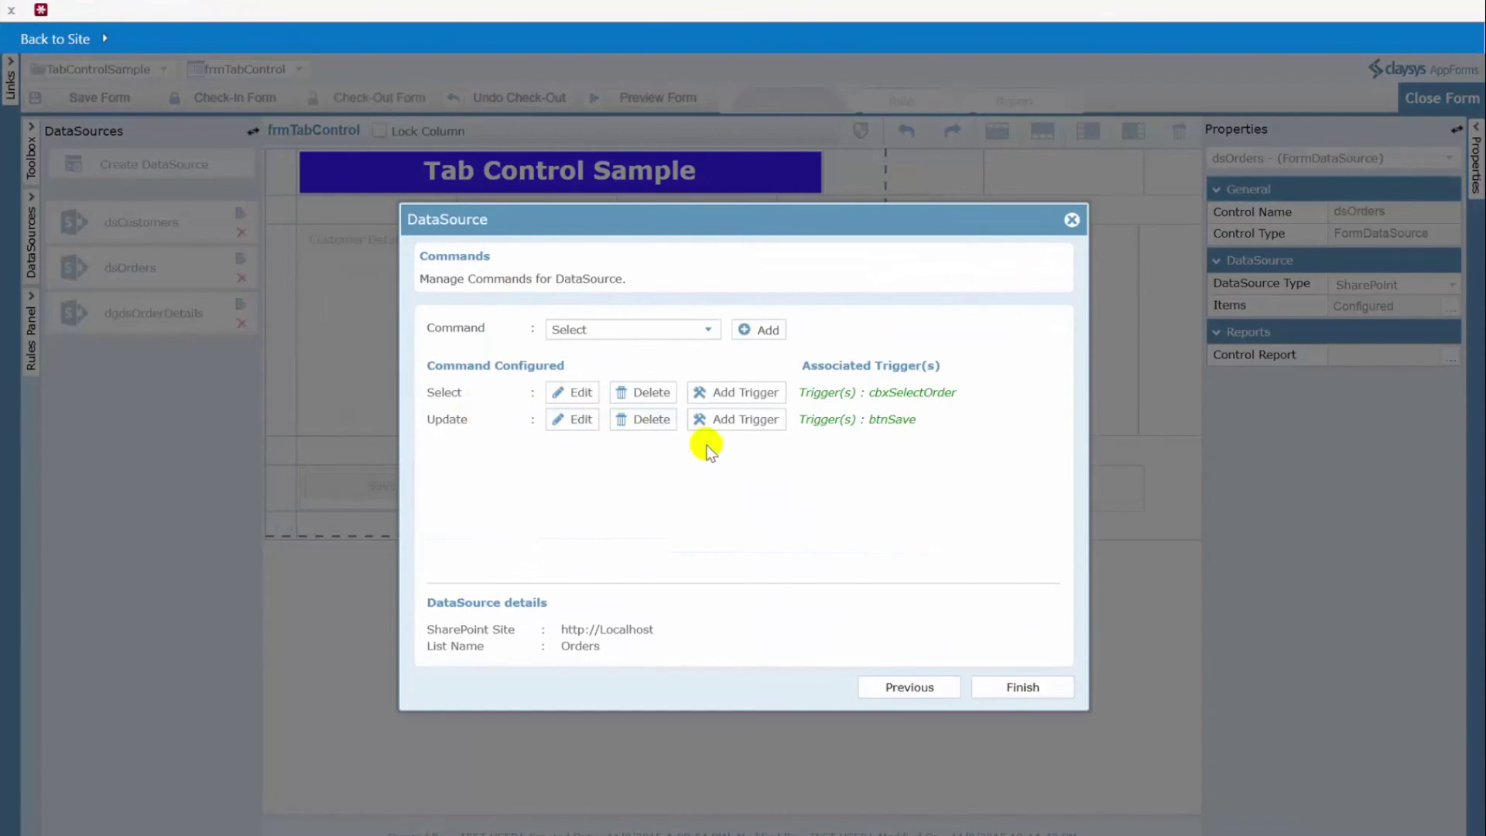
drag(822, 229, 805, 207)
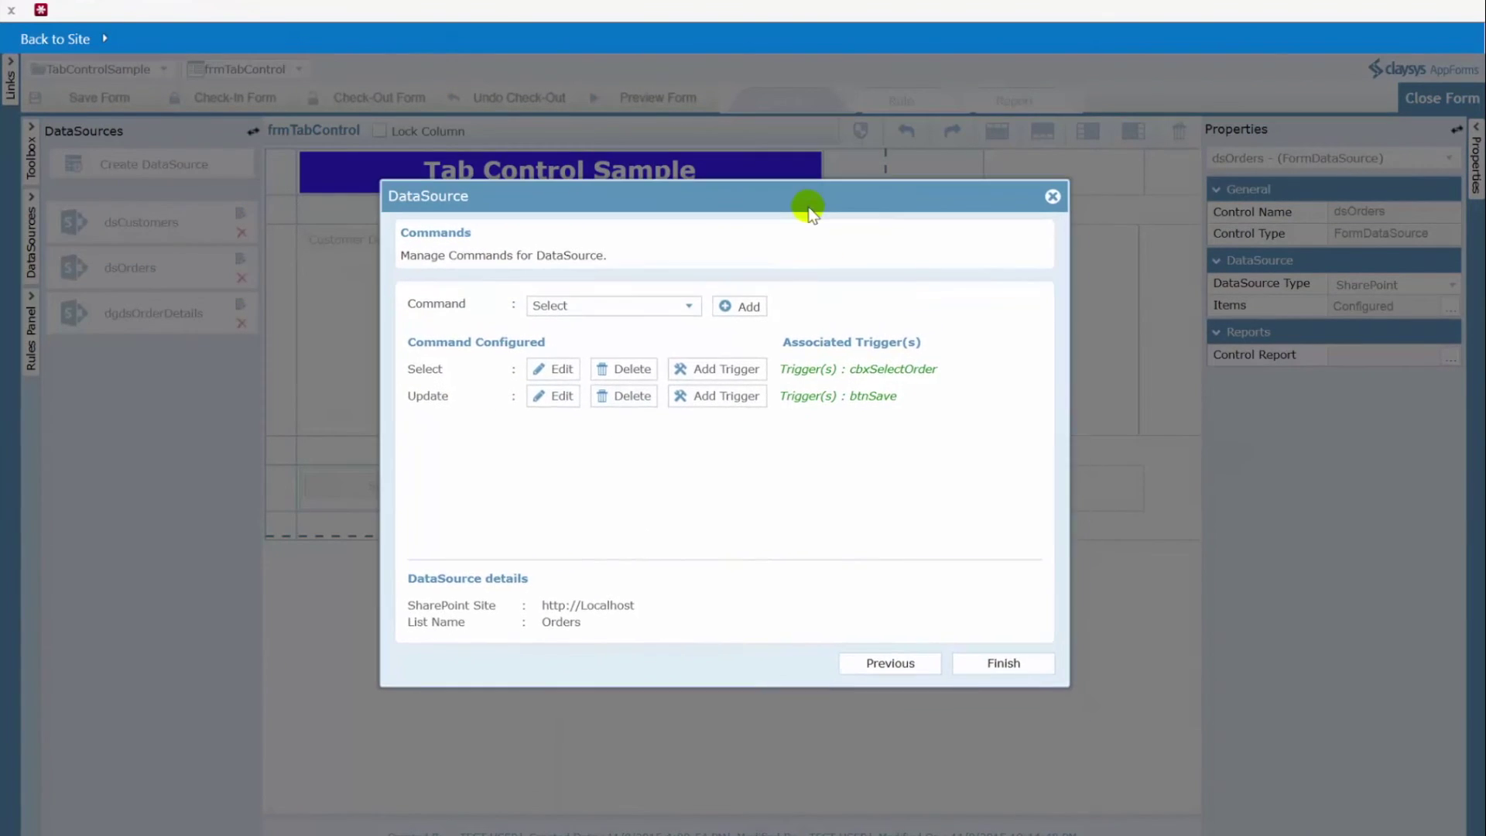
click(561, 397)
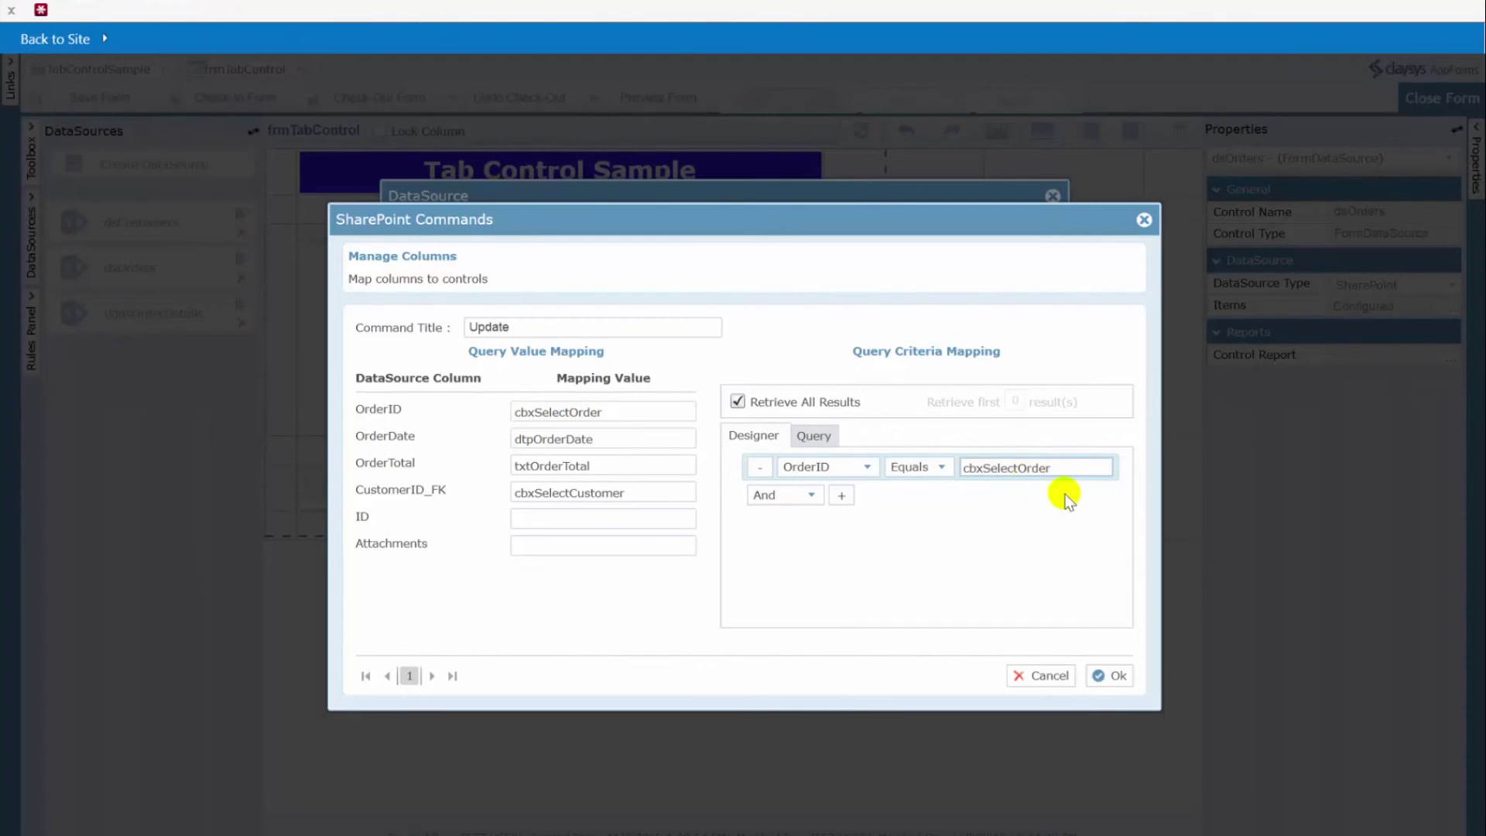
click(1112, 676)
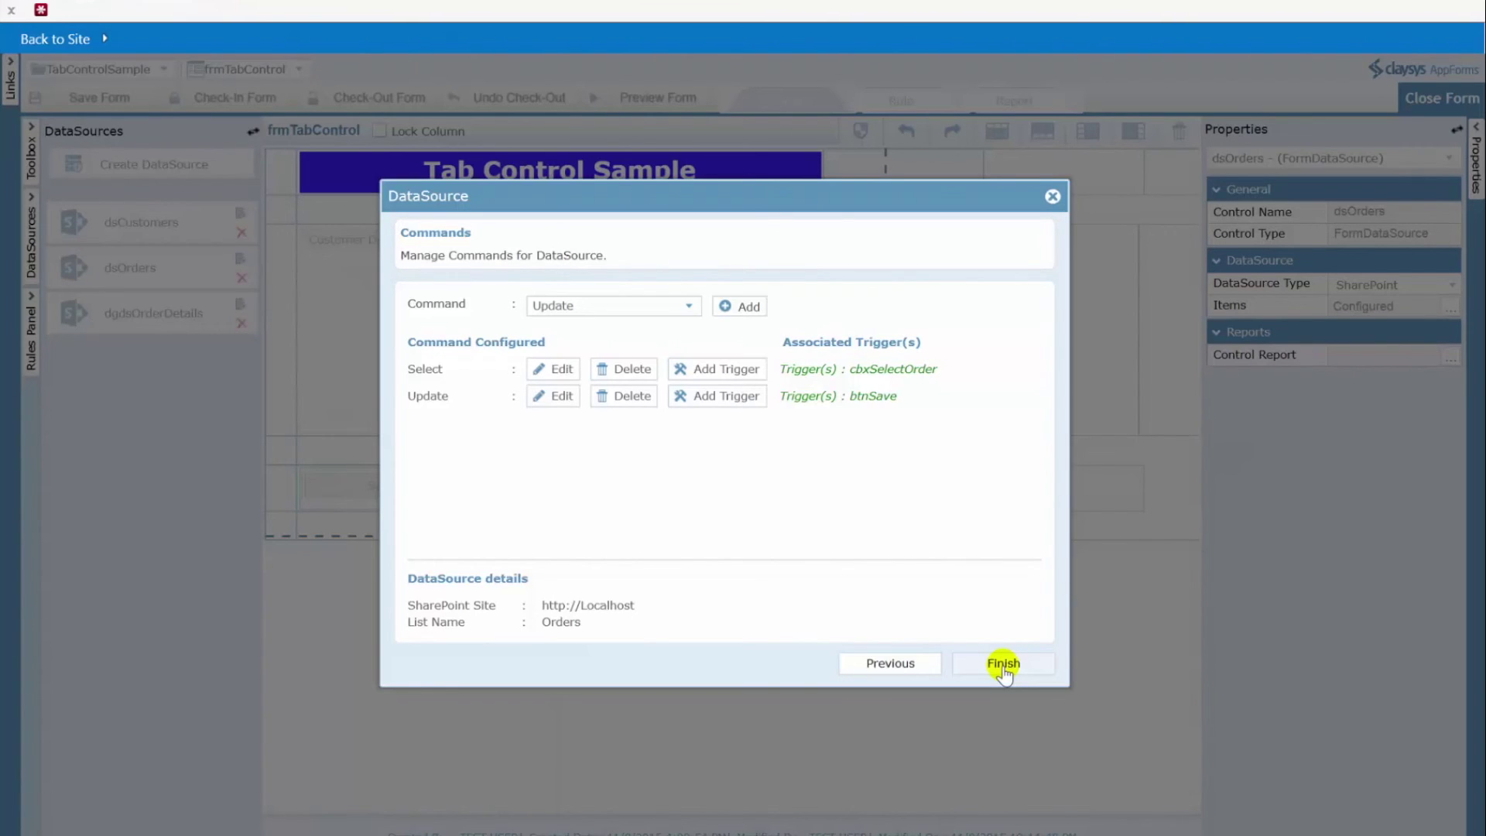
click(1003, 665)
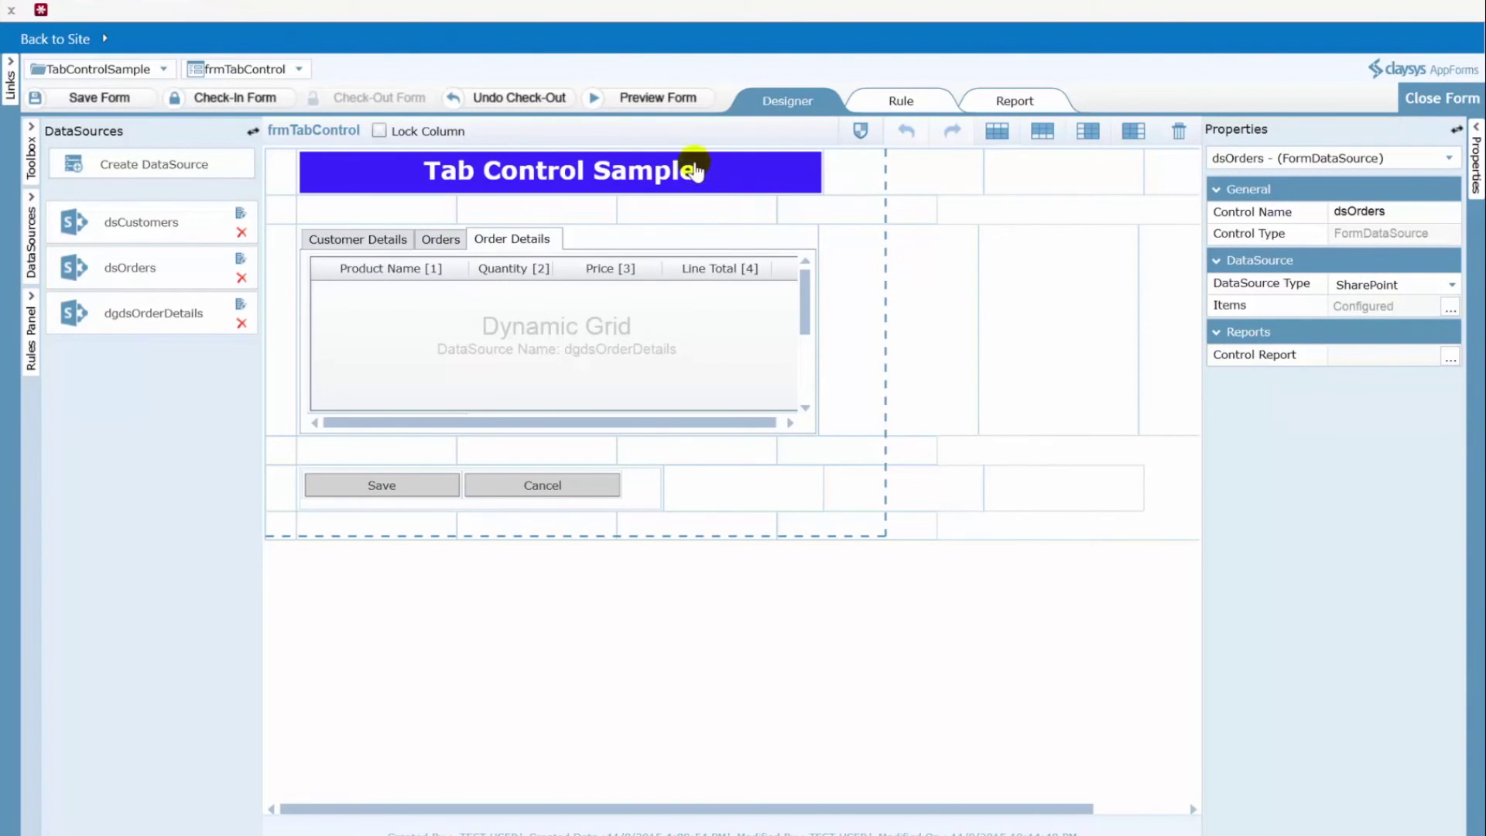
- Preview the form and select ABC Company as the customer
click(658, 97)
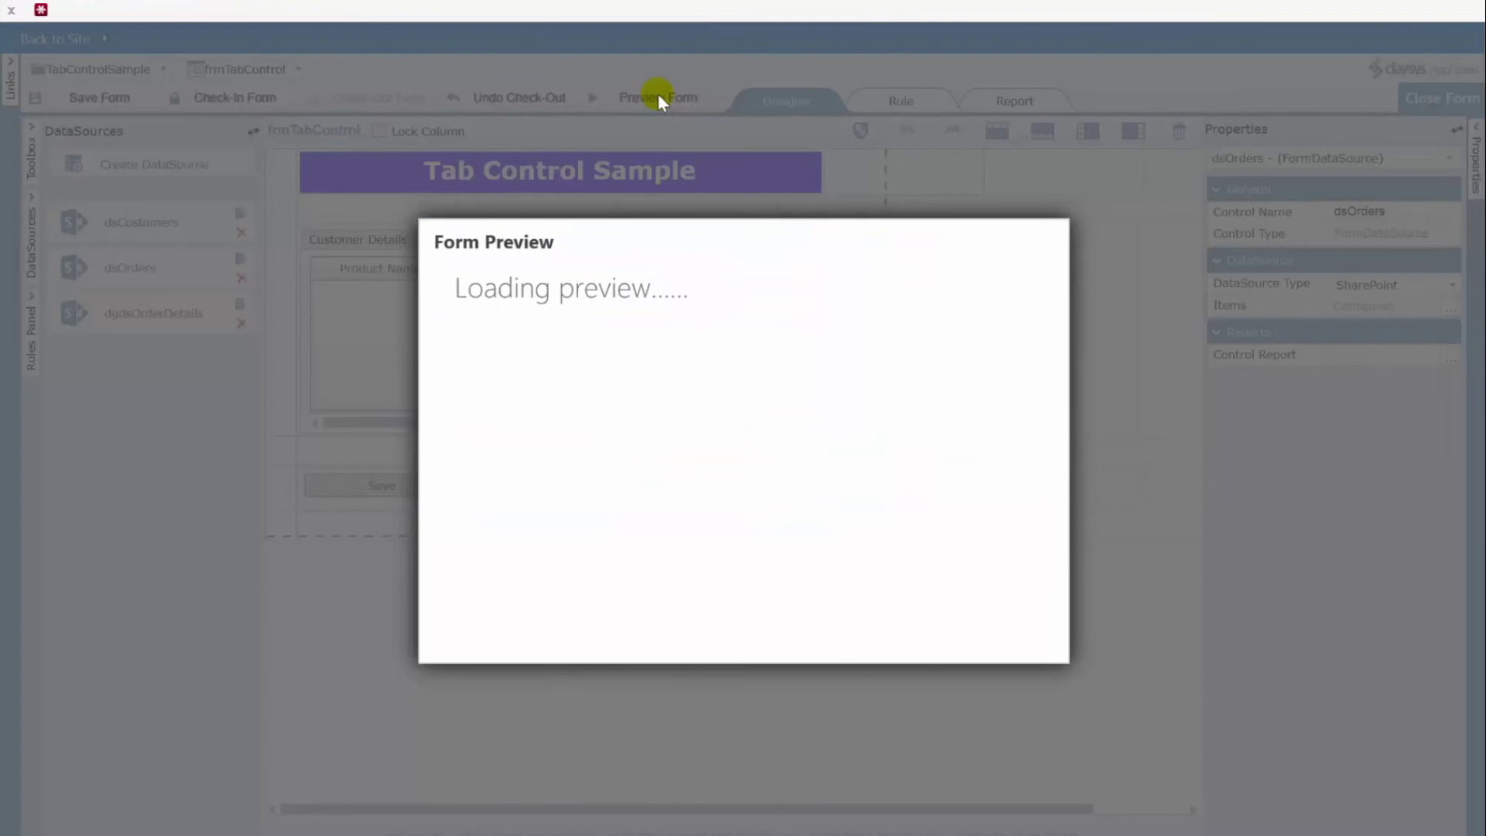
click(775, 396)
click(736, 411)
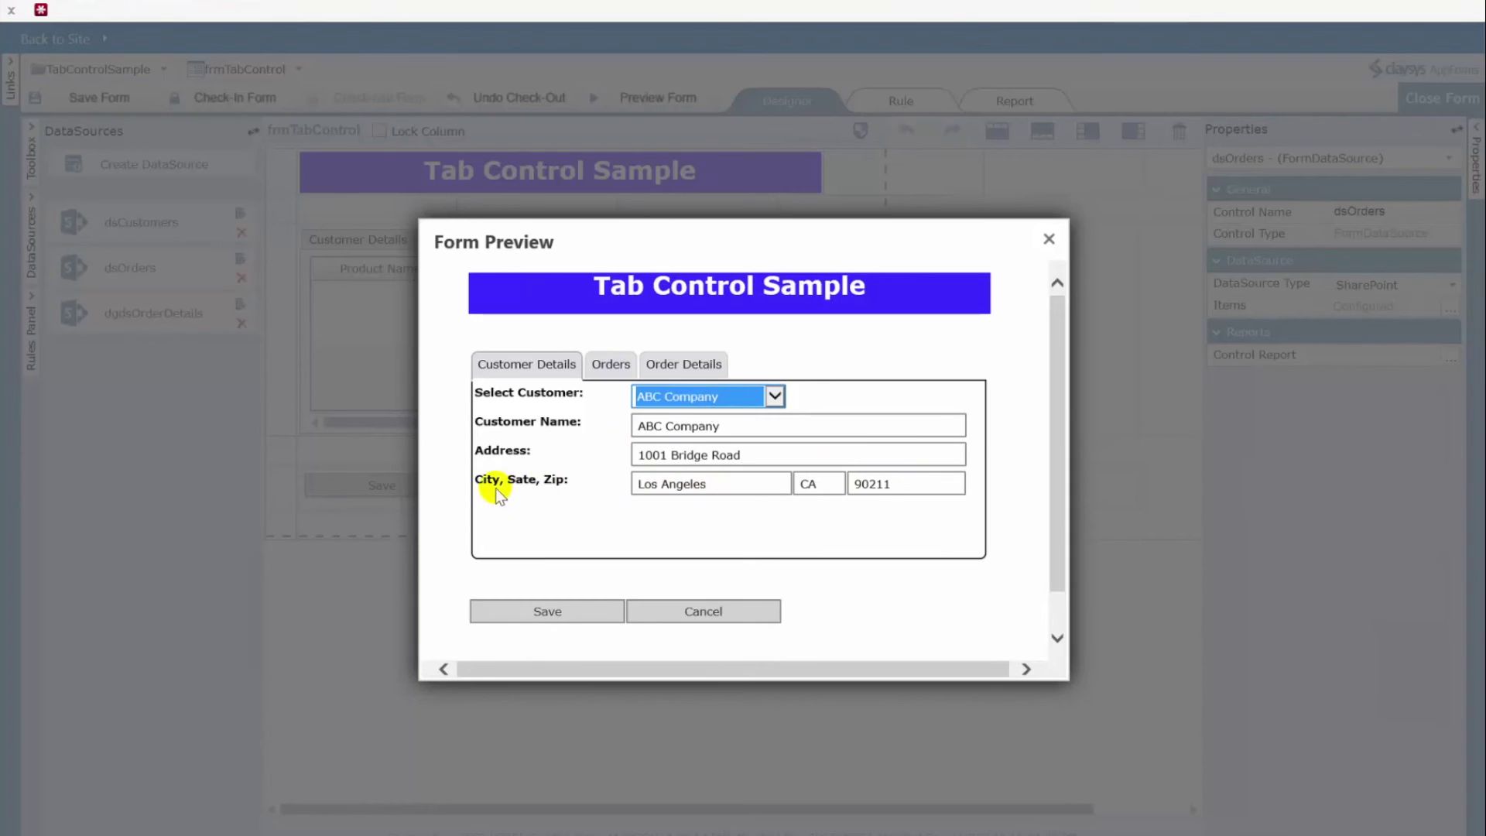
- Check the SharePoint Customers list, and change the last digit of ABC Company's zip code to 0 in the form preview
click(896, 484)
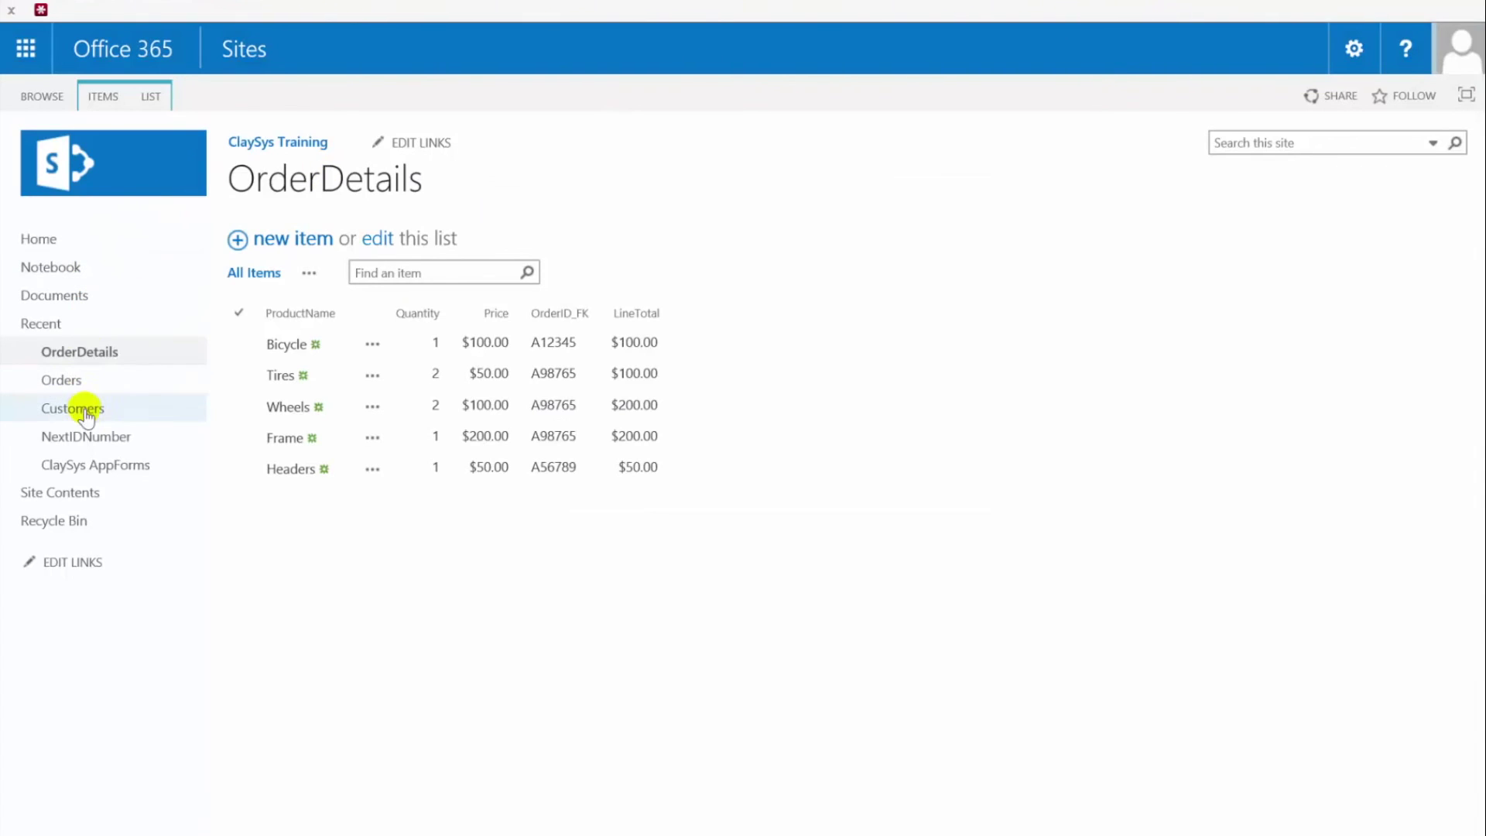
click(86, 414)
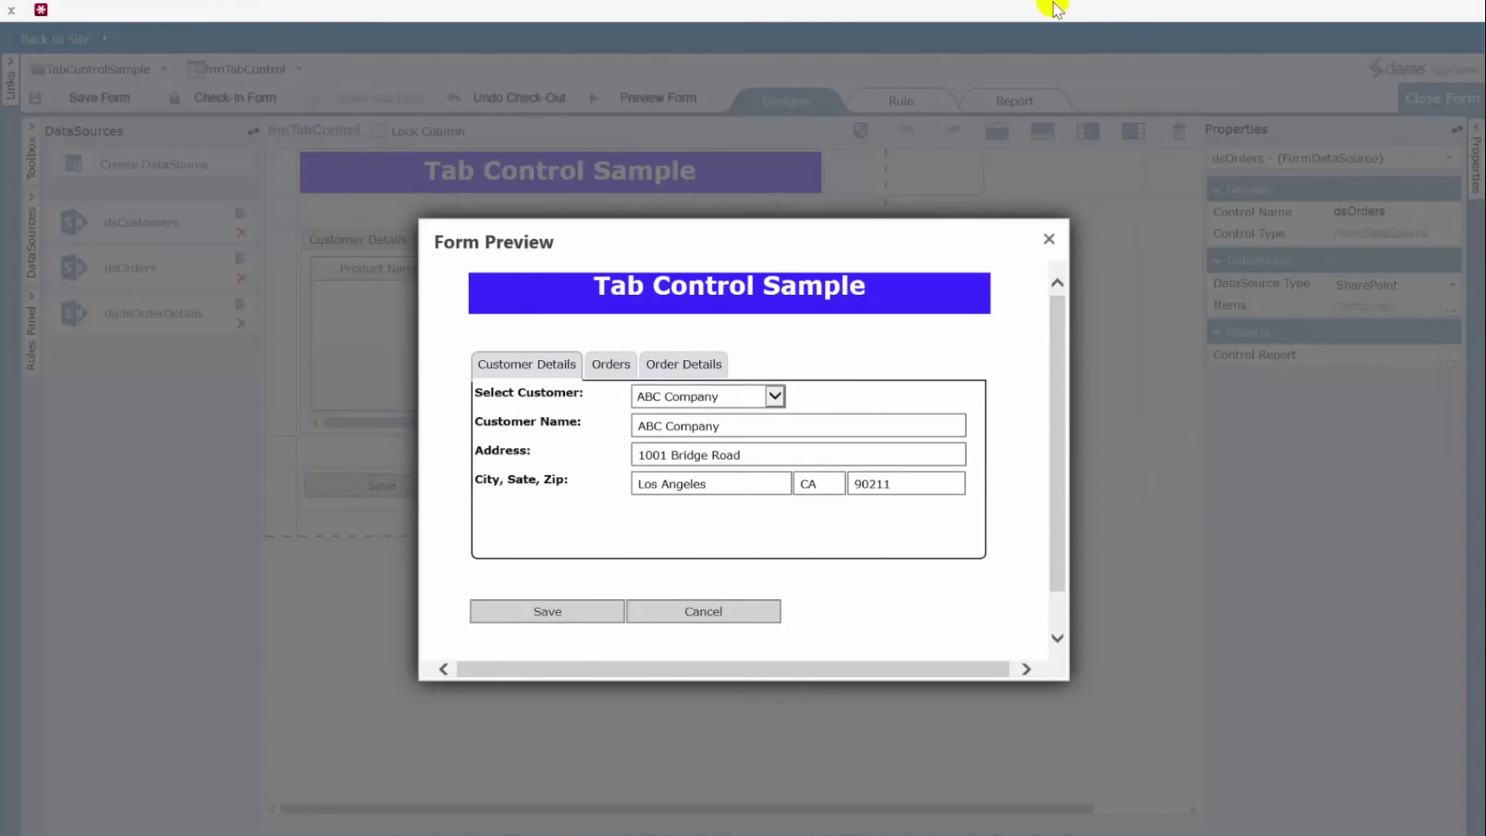
click(902, 488)
key(BackSpace)
text(0)
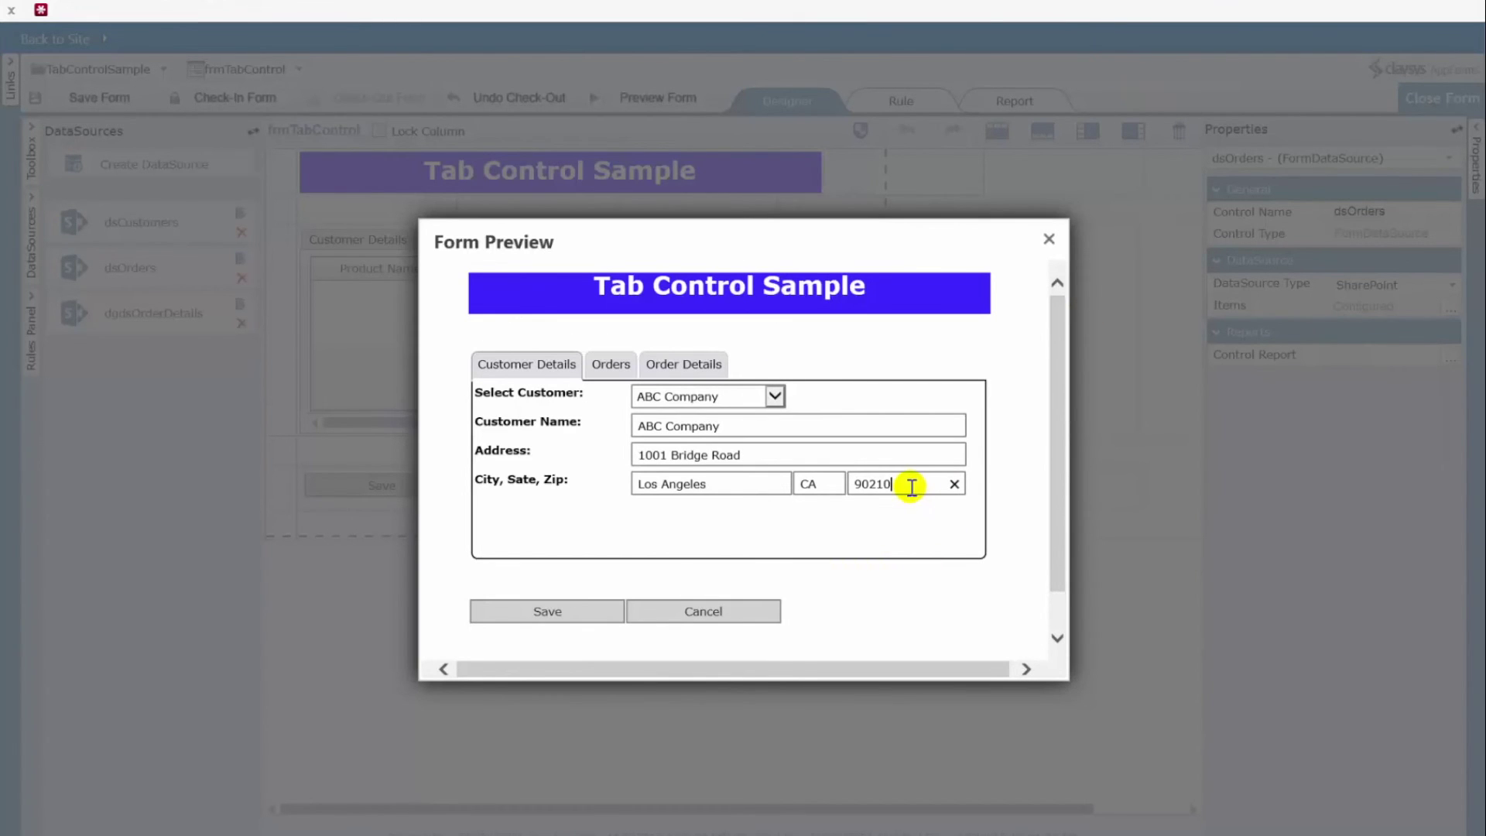
- Select ABC Company's first order under Orders and set its Order Total to 120
click(619, 364)
click(774, 395)
click(687, 408)
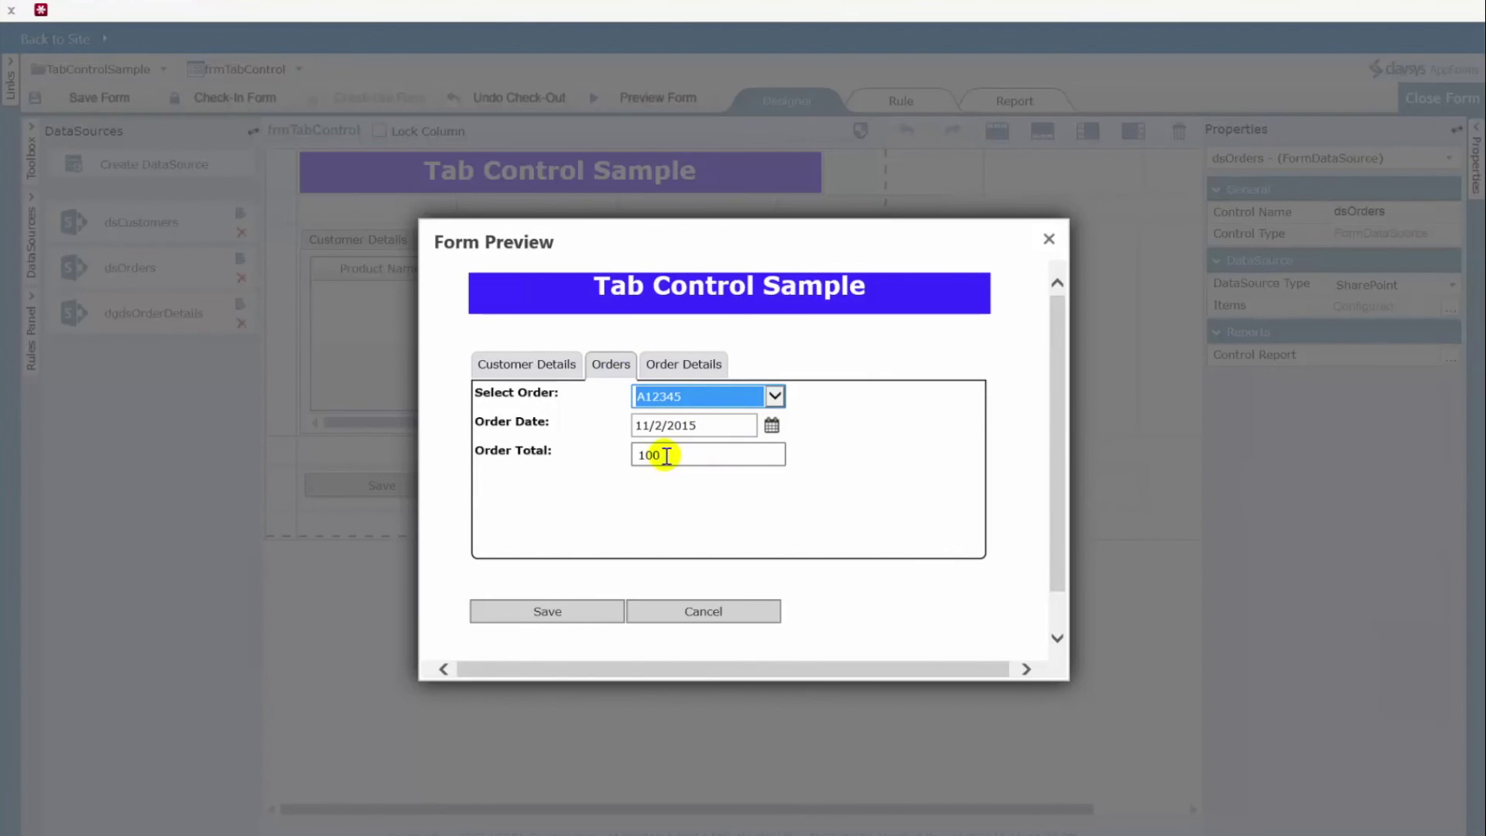
click(702, 457)
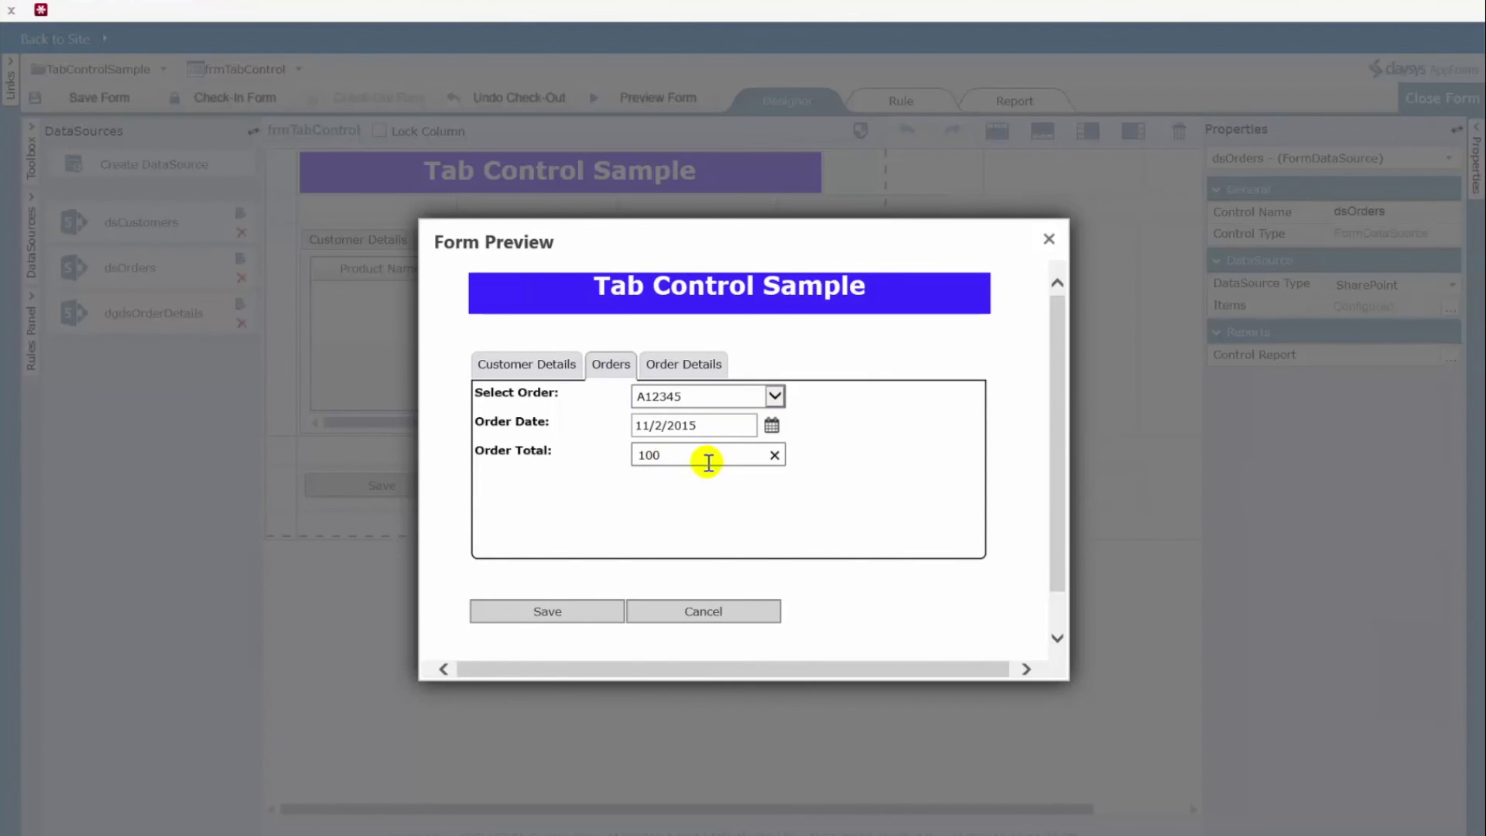
key(BackSpace)
key(BackSpace)
text(20)
key(Tab)
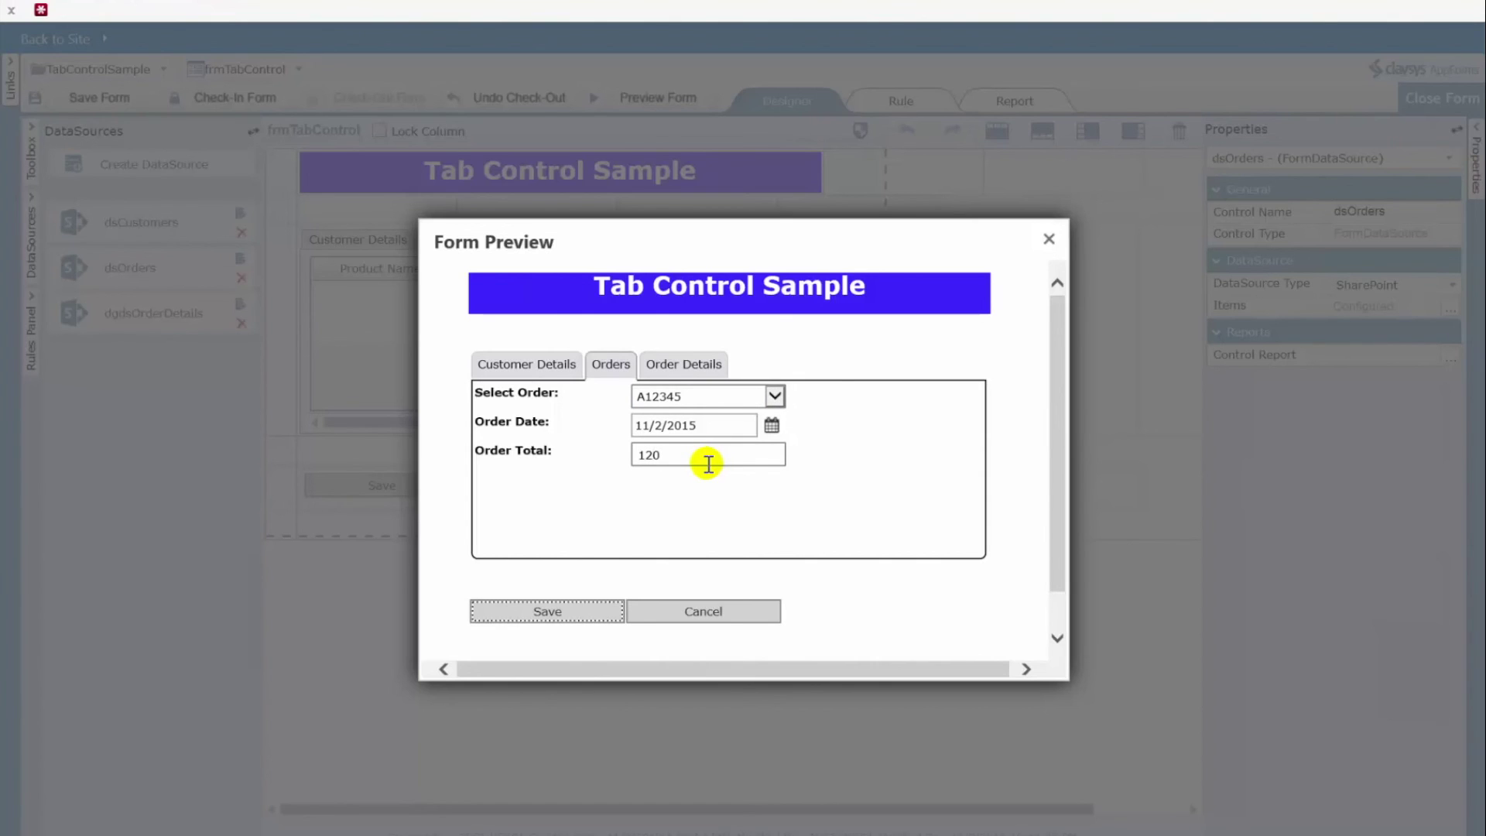
- Recheck the edited zip code and order total across the preview's tabs, and save the form data
click(551, 367)
click(907, 485)
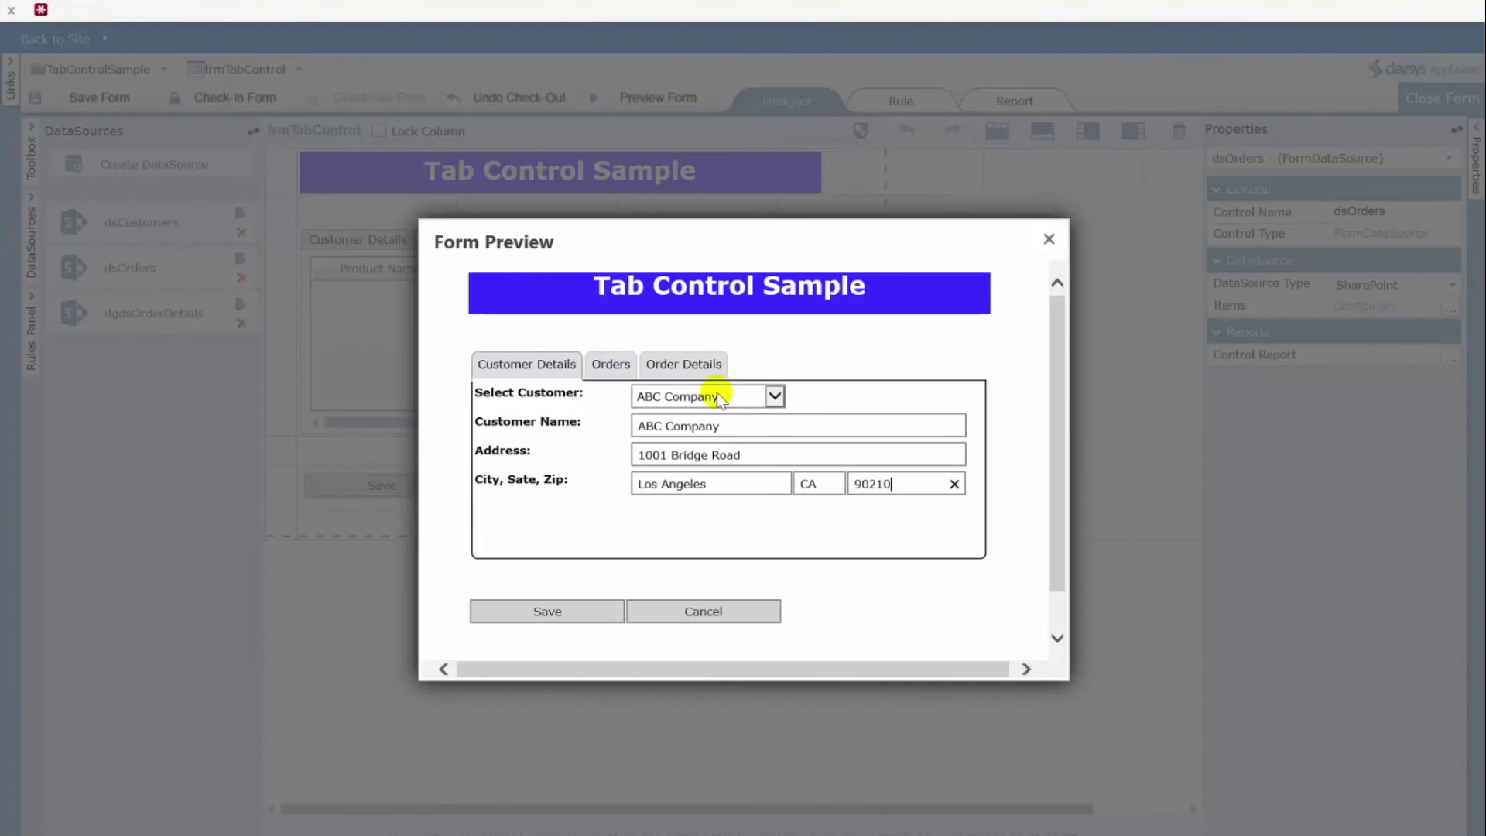
click(612, 365)
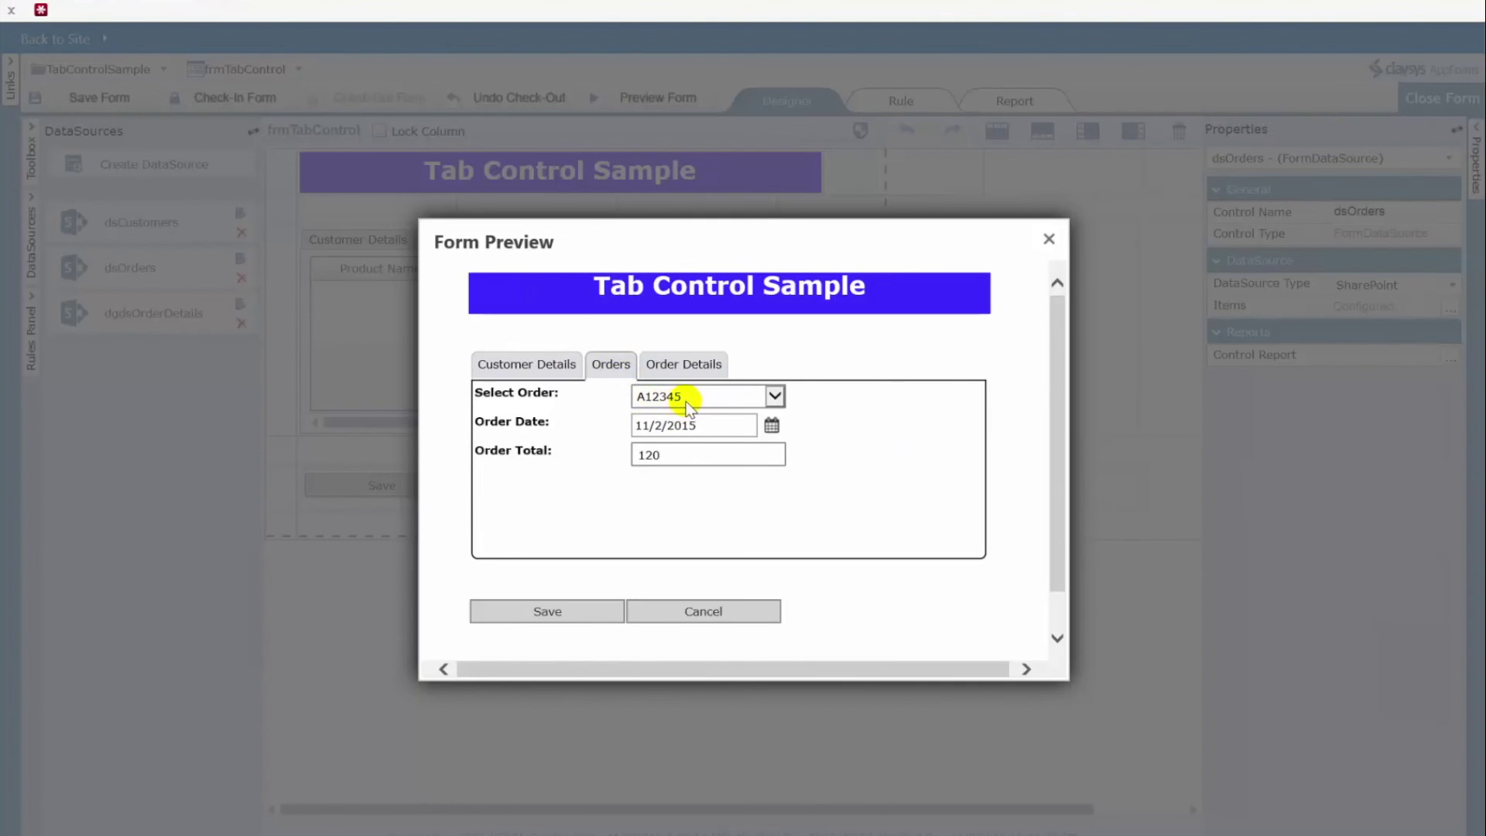
click(547, 608)
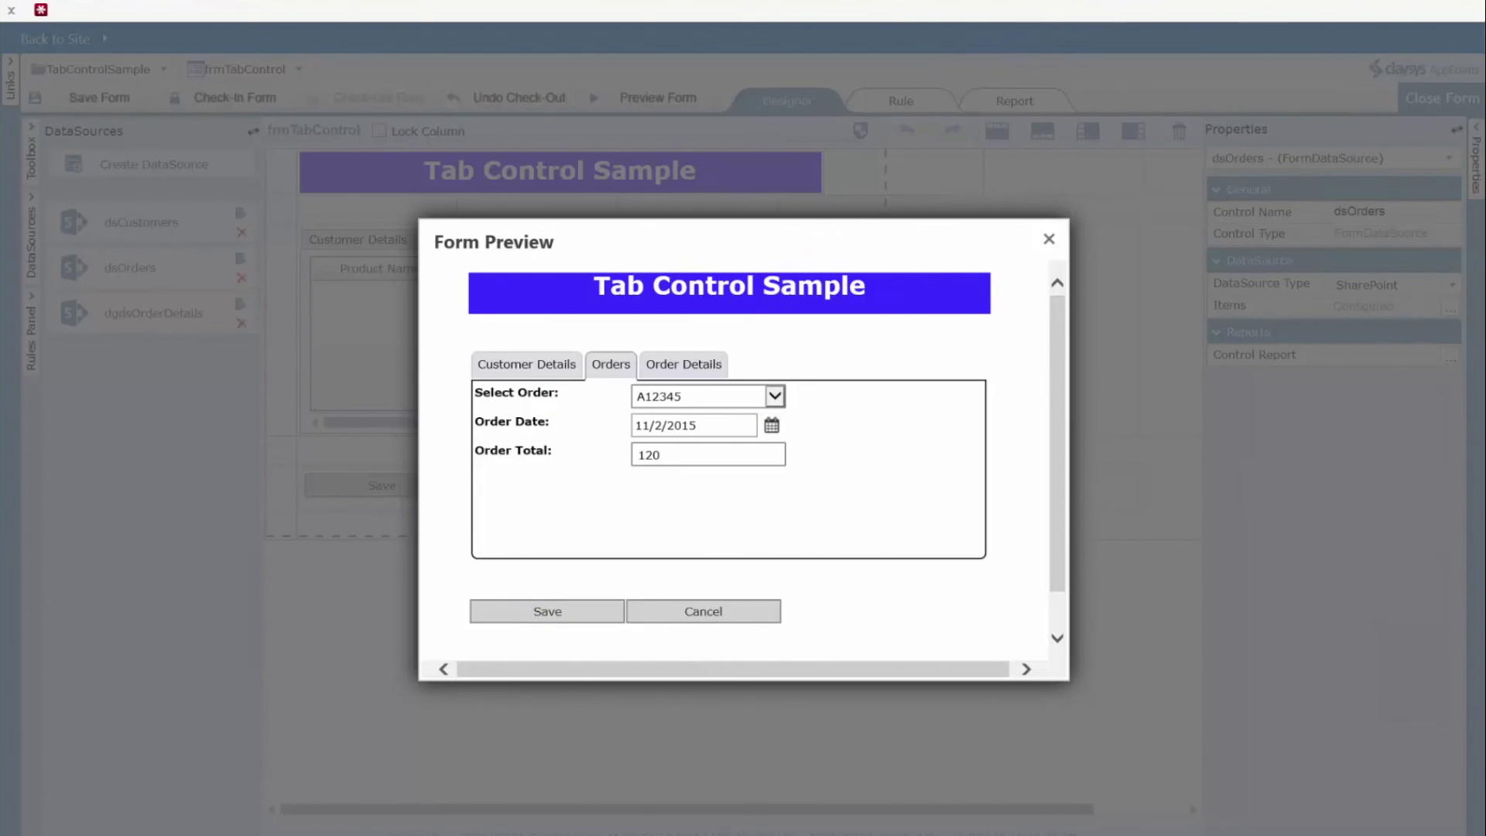
- Switch to the SharePoint site, refresh the Customers list to check ABC Company's zip code, and check the first order's total in Orders
click(1049, 1)
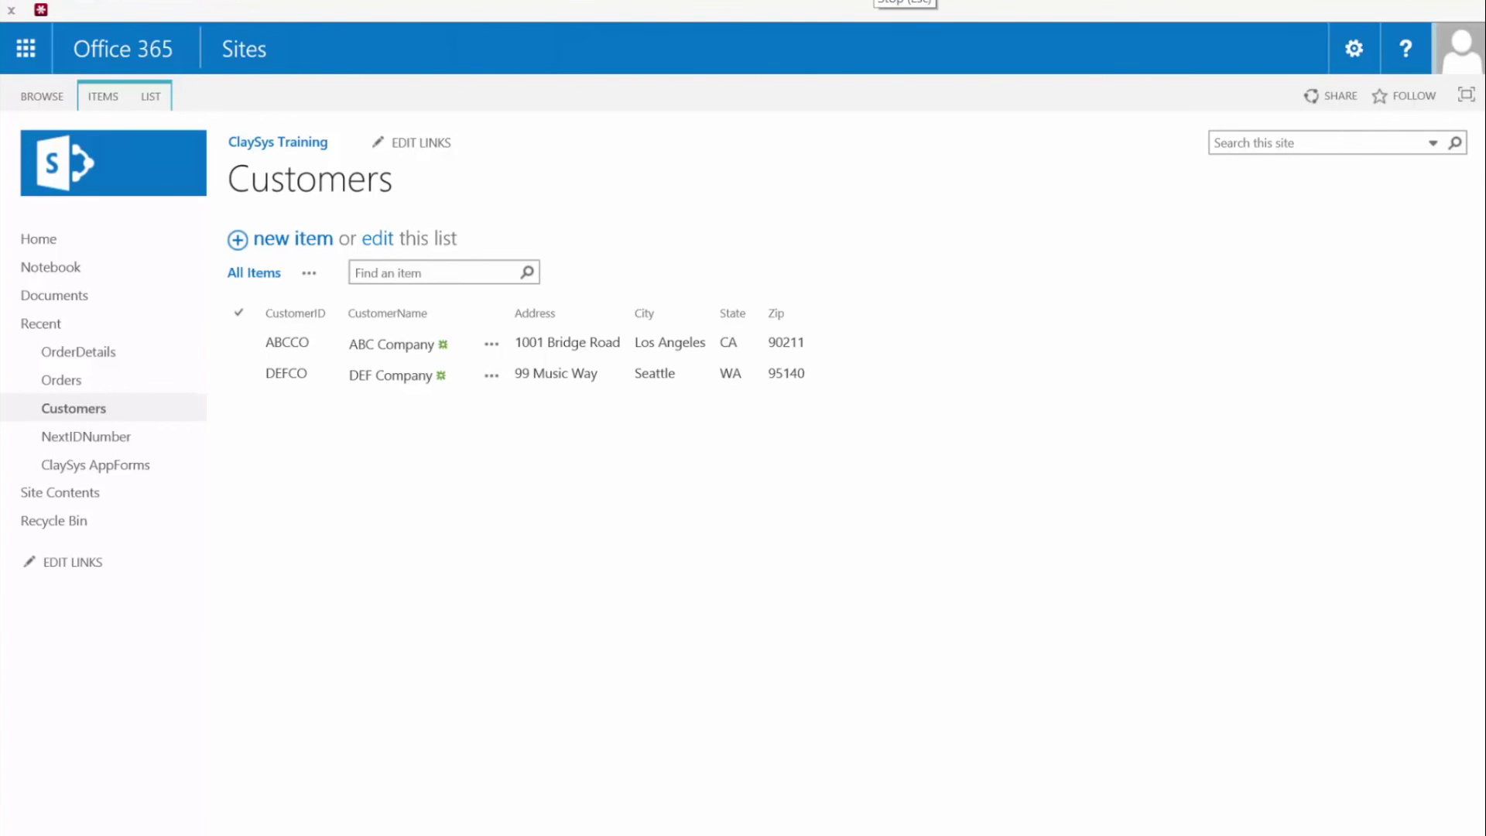
key(F5)
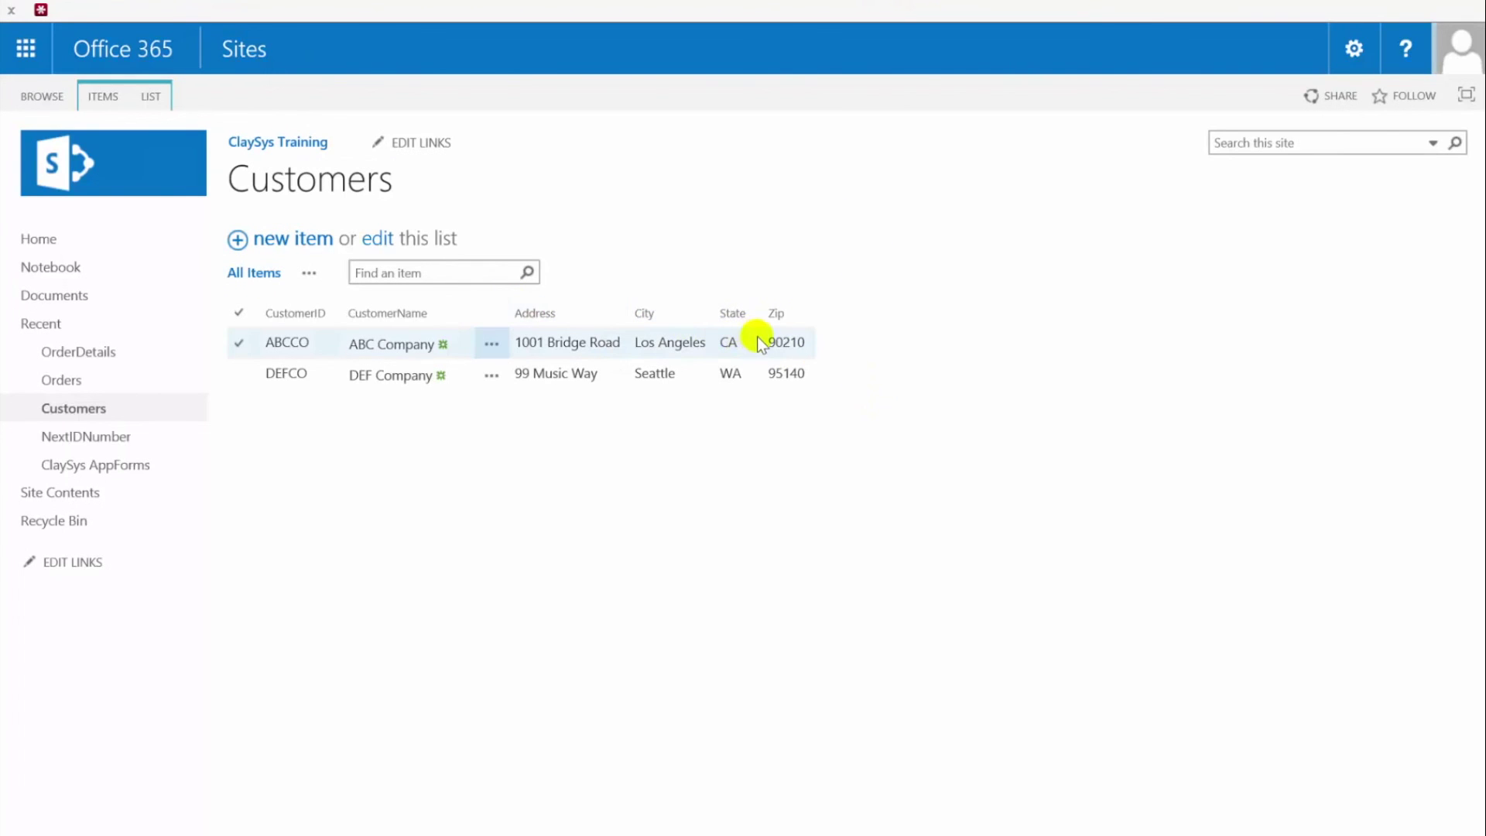
drag(768, 340, 830, 340)
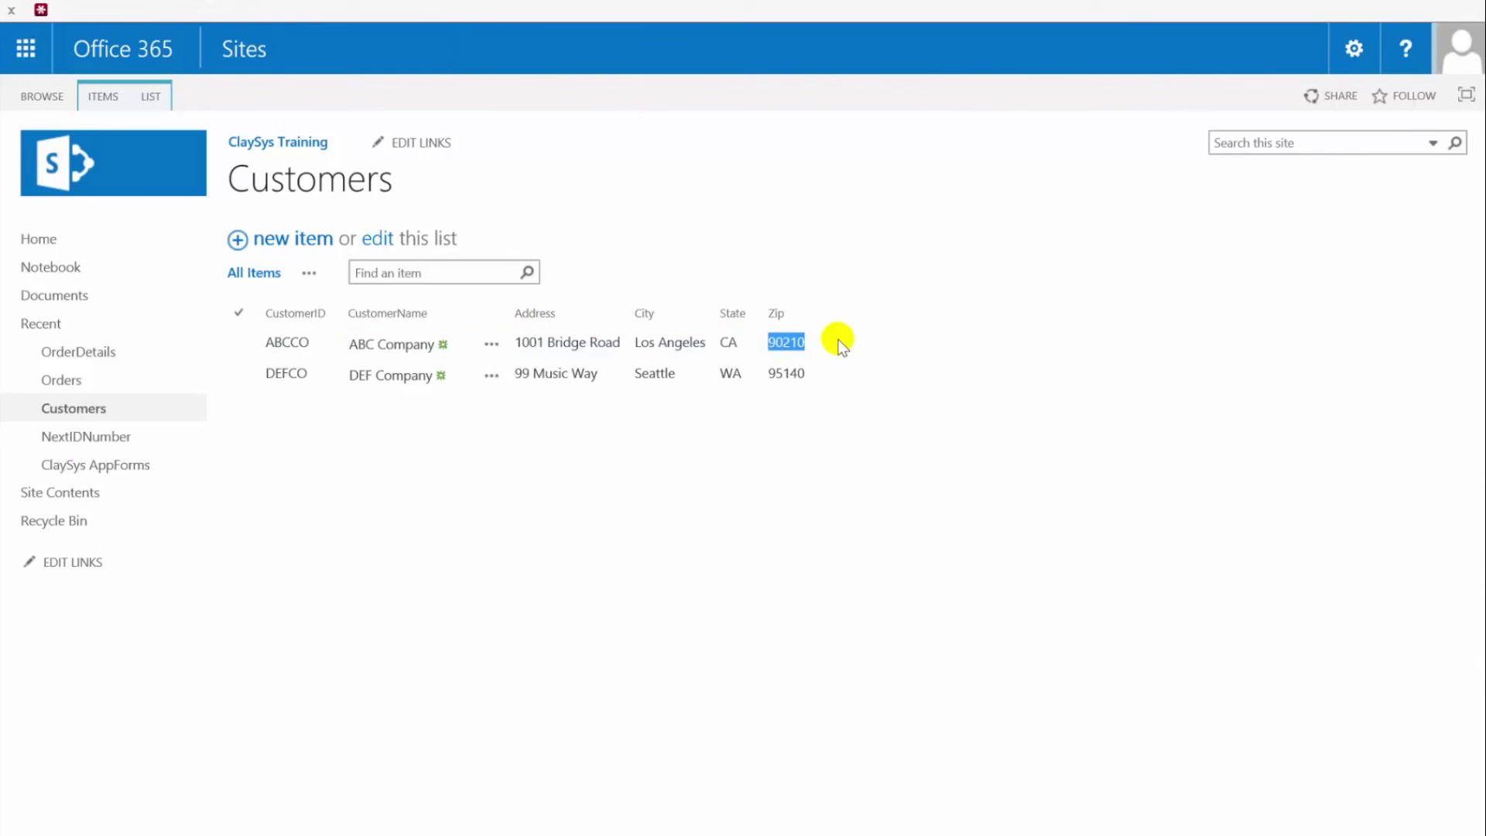
click(68, 381)
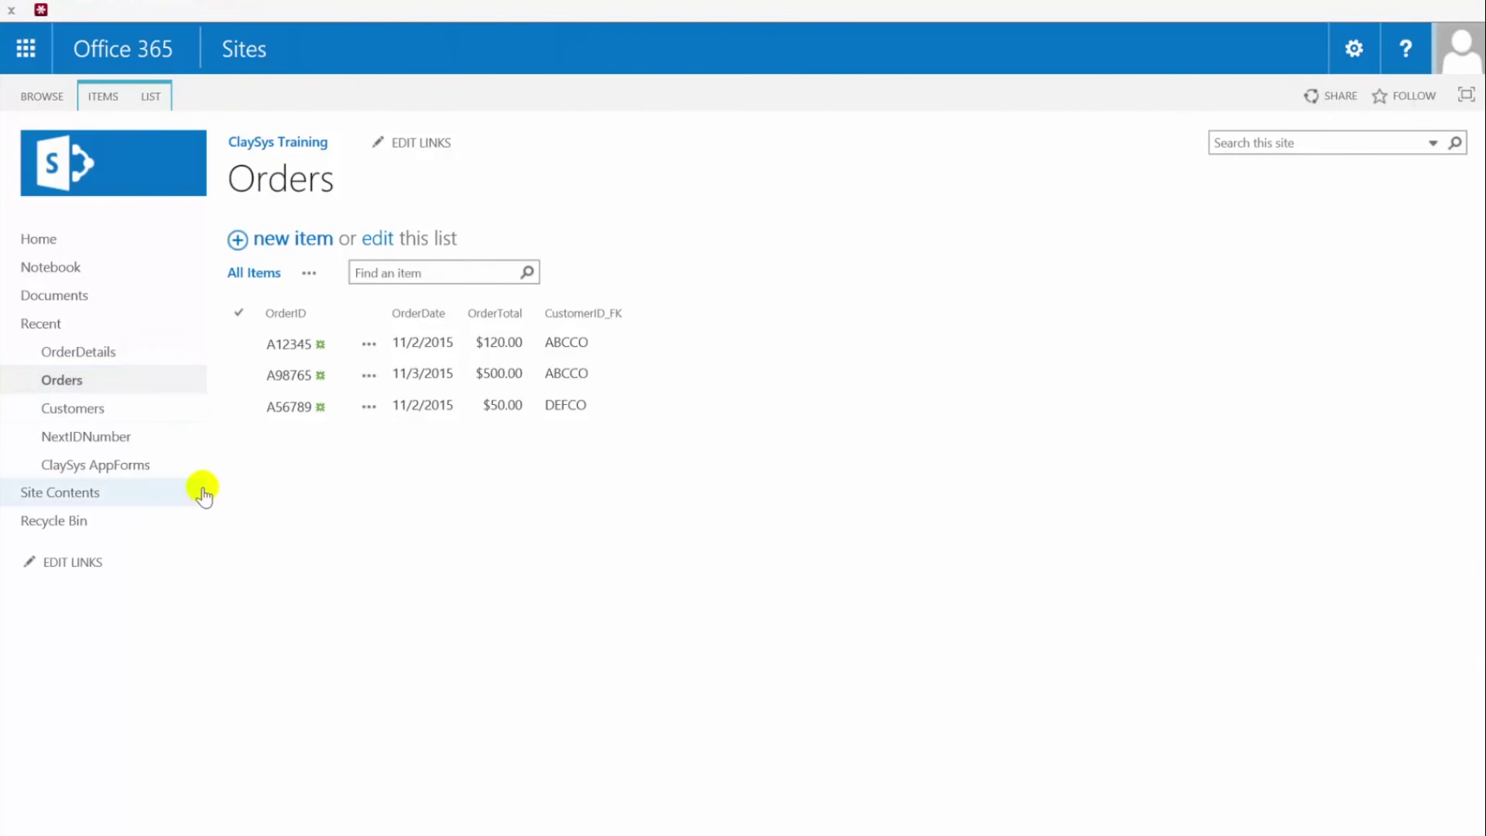
drag(482, 341, 523, 341)
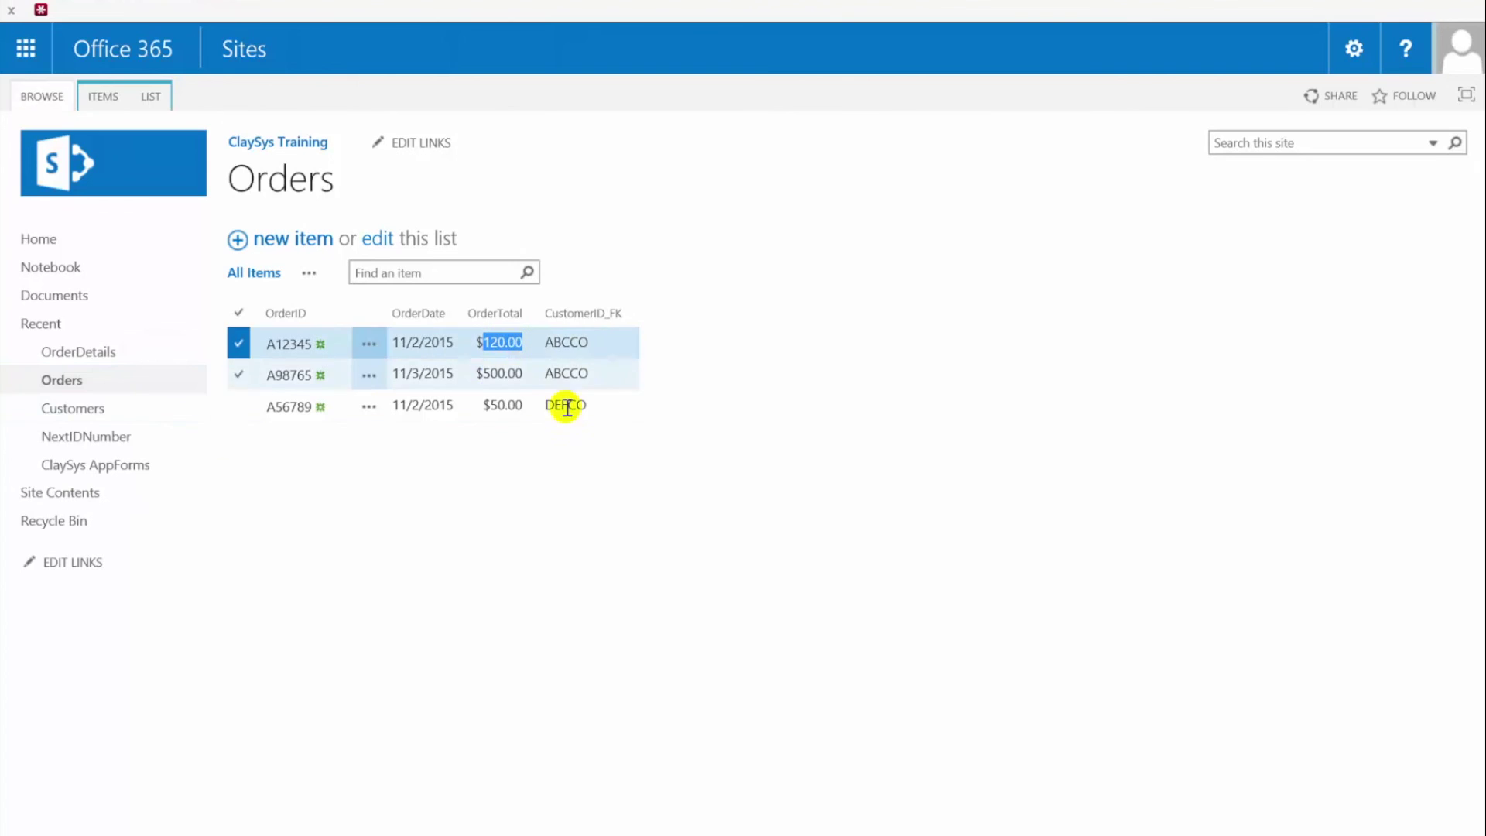